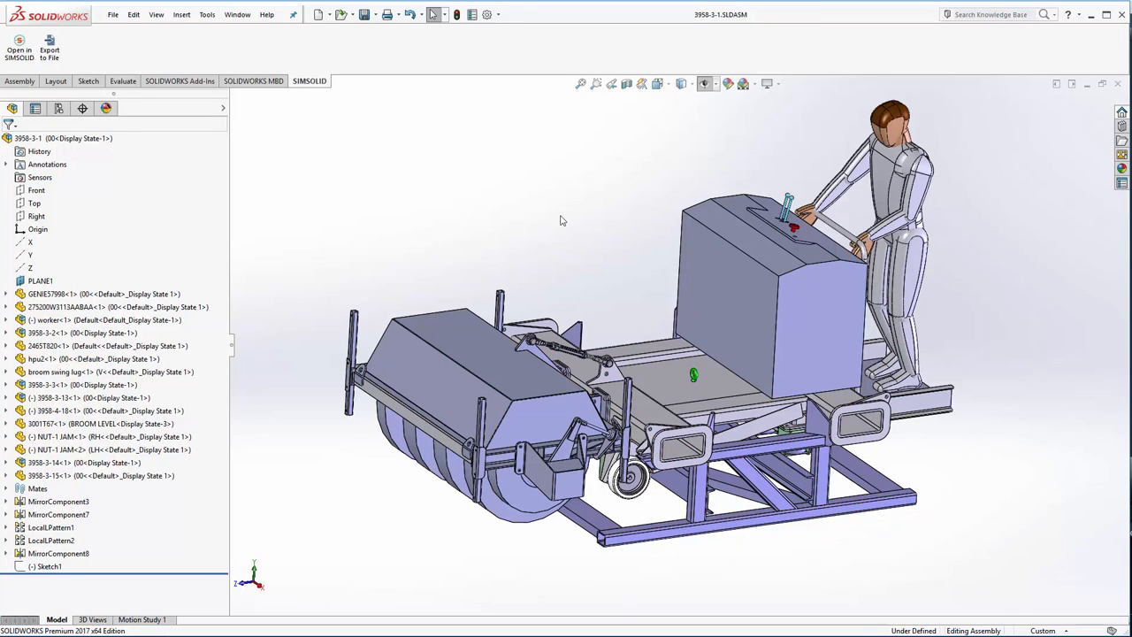
# - Inspect the components of the worker subassembly in the 3958-3-1 assembly tree
pyautogui.moveTo(549, 277); pyautogui.dragTo(558, 252, button='middle')
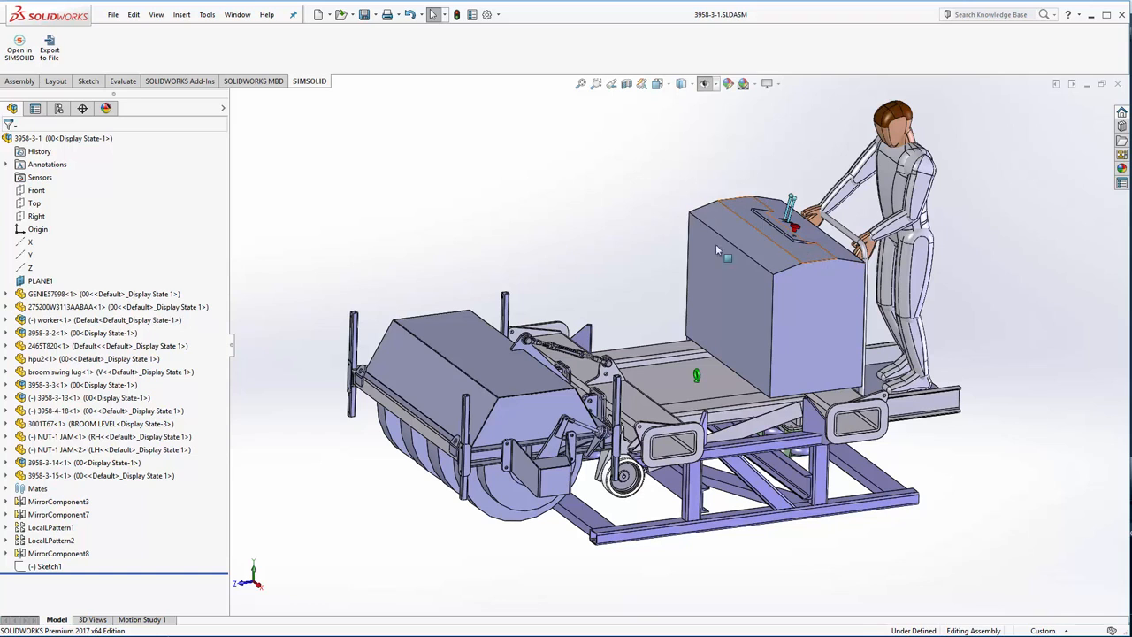
pyautogui.click(6, 320)
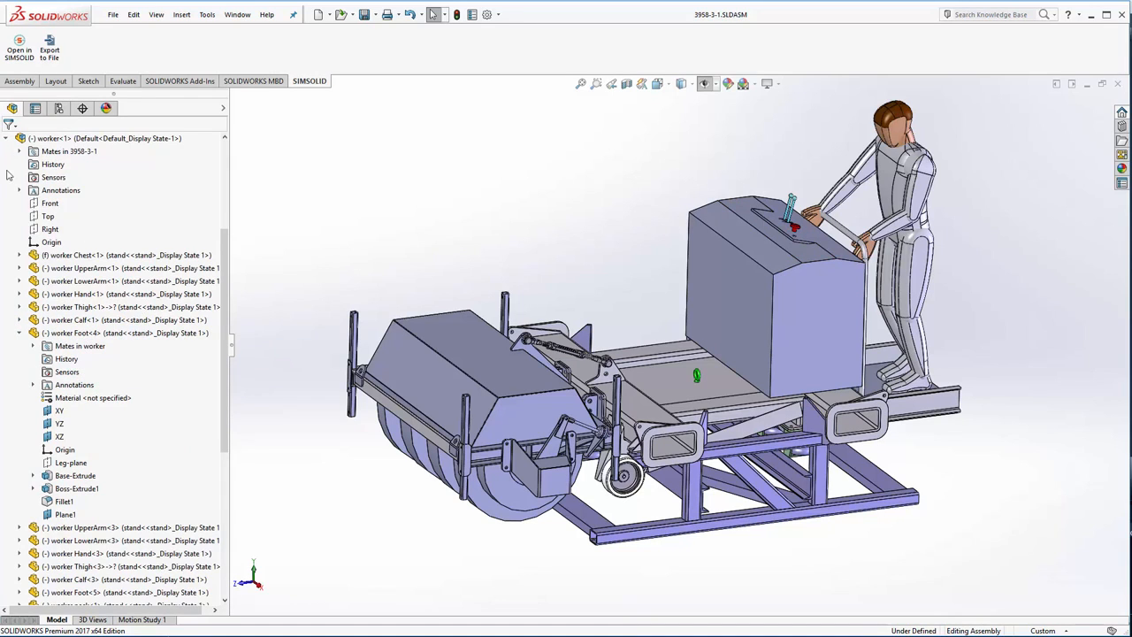
pyautogui.scroll(5, 6, 173)
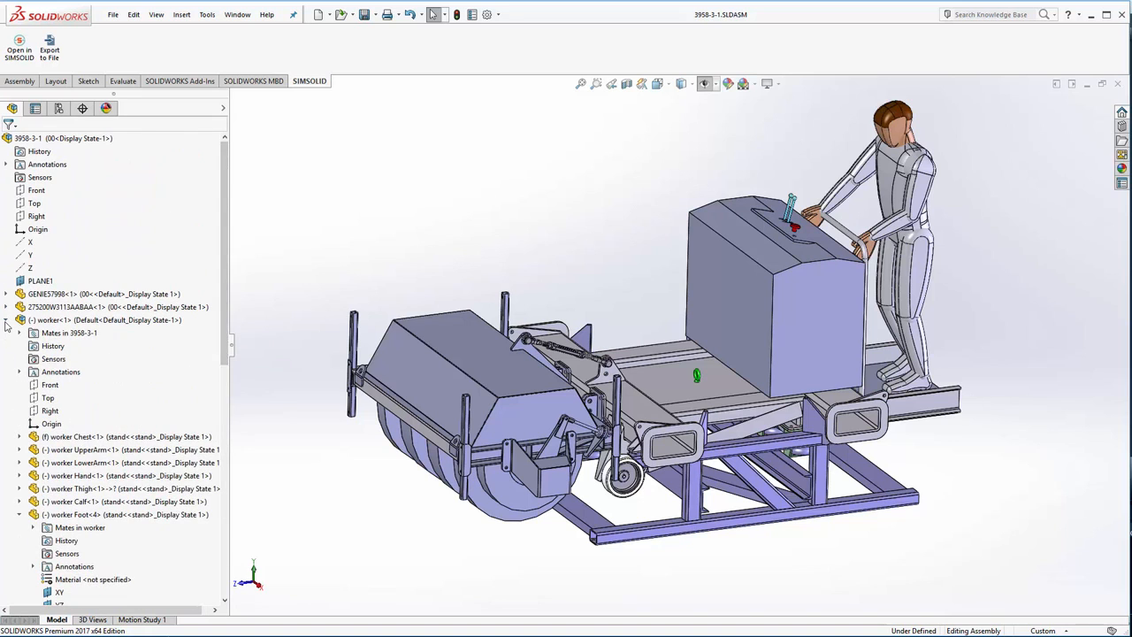
pyautogui.click(6, 320)
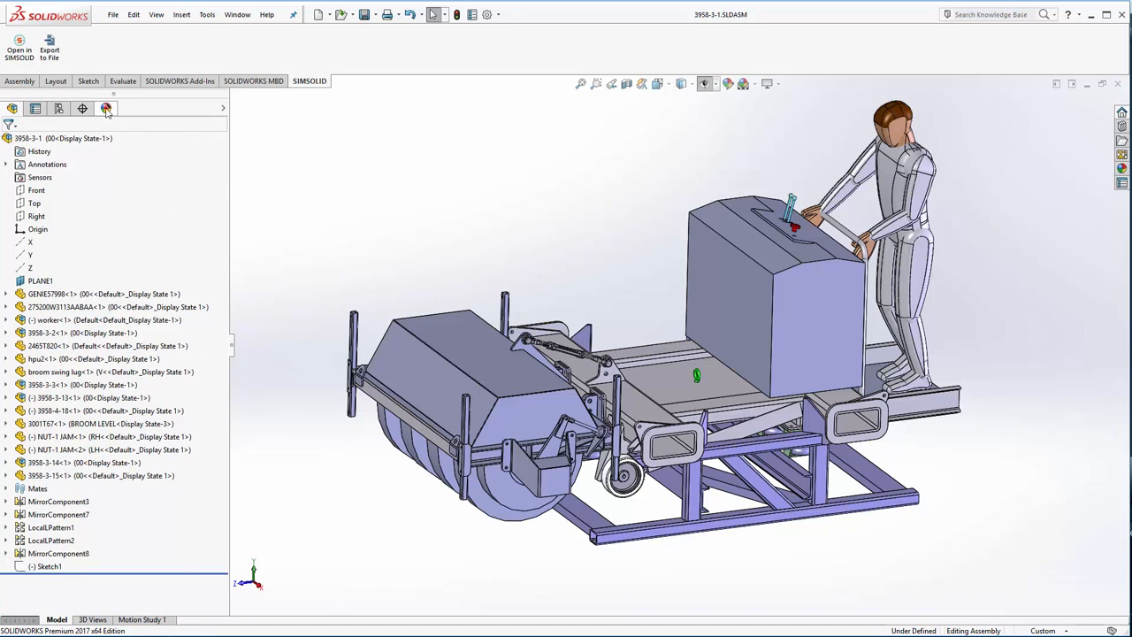
# - Open the assembly in SIMSOLID, accepting the incomplete materials and skipping the review of very small parts
pyautogui.click(16, 46)
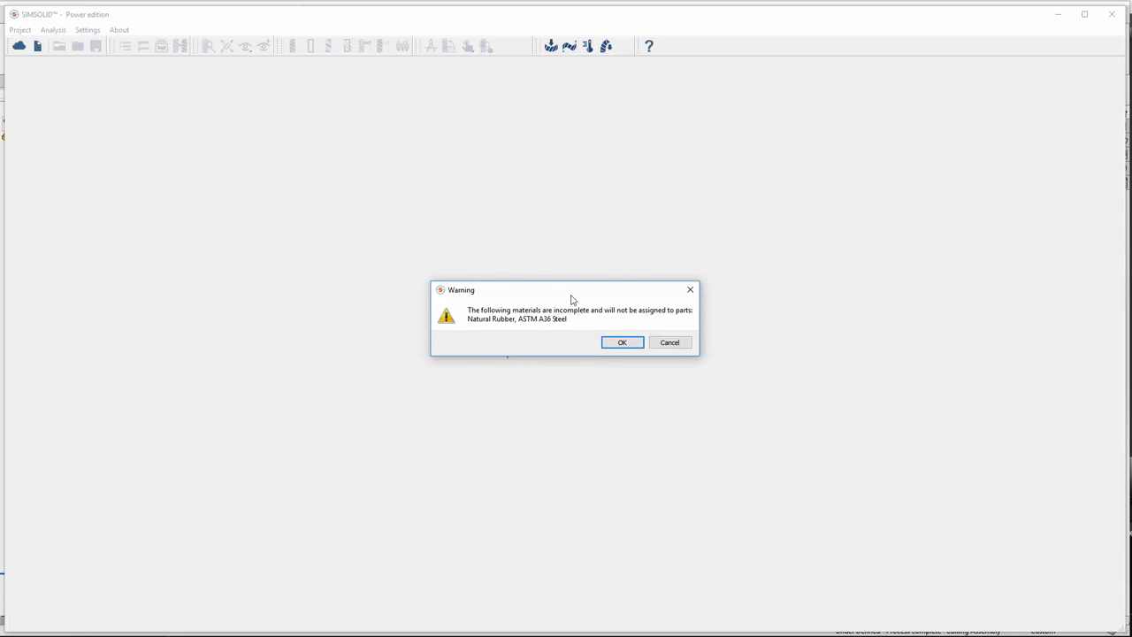
pyautogui.click(624, 343)
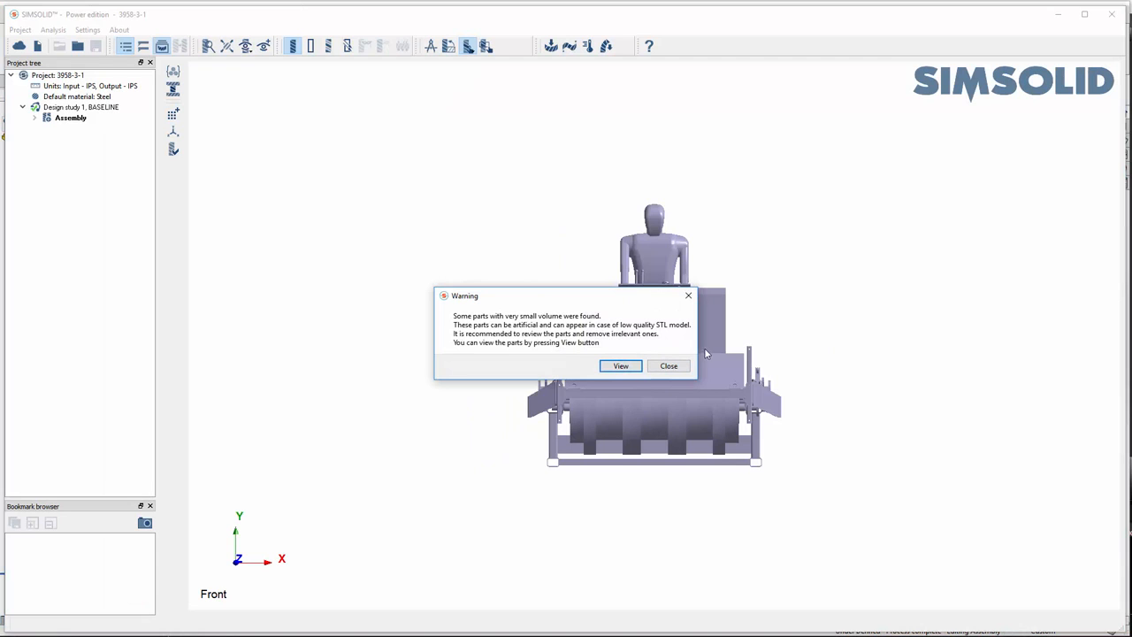
pyautogui.click(669, 366)
# - Show the parts in distinct colors and generate area connections with a 0.368296 in gap, 0.184148 in penetration and Normal resolution
pyautogui.moveTo(681, 401); pyautogui.dragTo(724, 307)
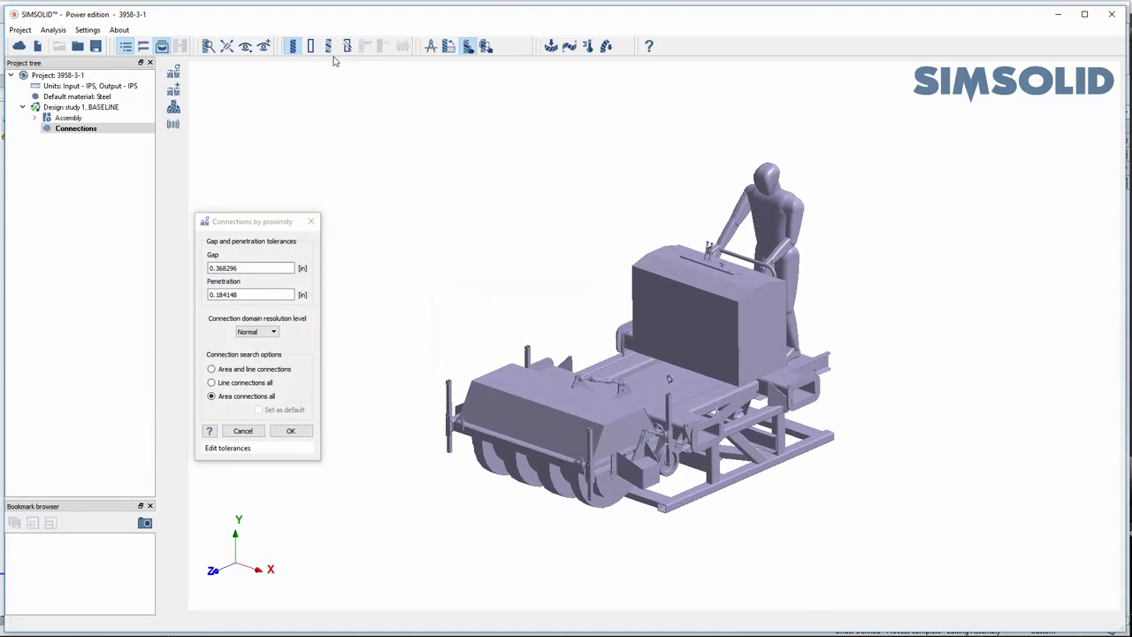
pyautogui.click(328, 46)
pyautogui.scroll(2, 632, 367)
pyautogui.moveTo(556, 433); pyautogui.dragTo(630, 427)
pyautogui.moveTo(630, 427); pyautogui.dragTo(626, 429, button='right')
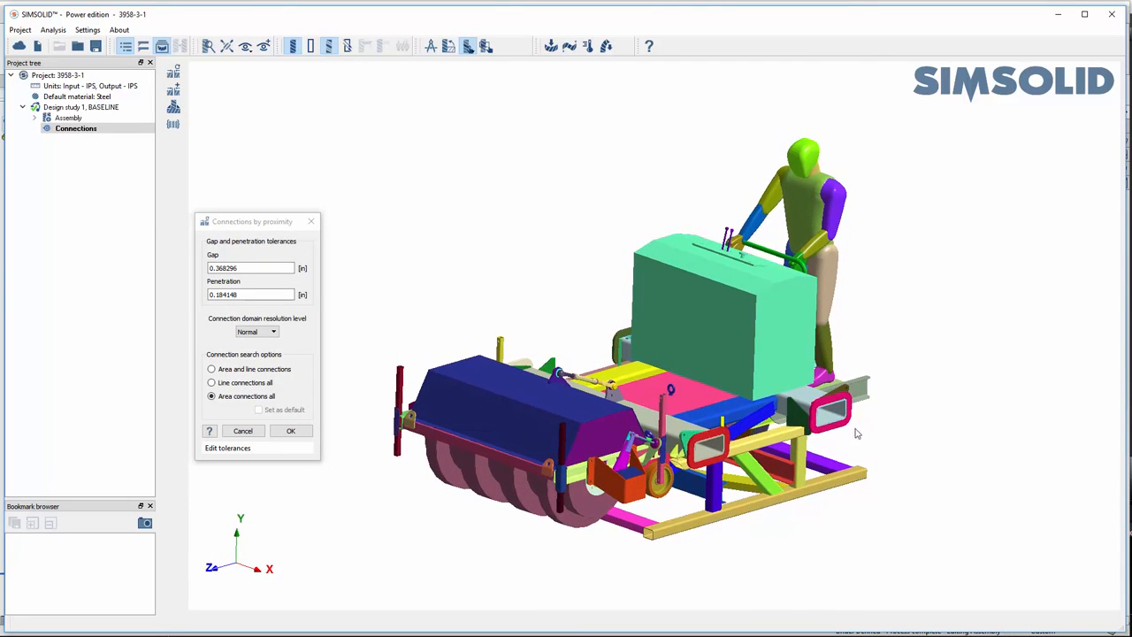
pyautogui.click(290, 431)
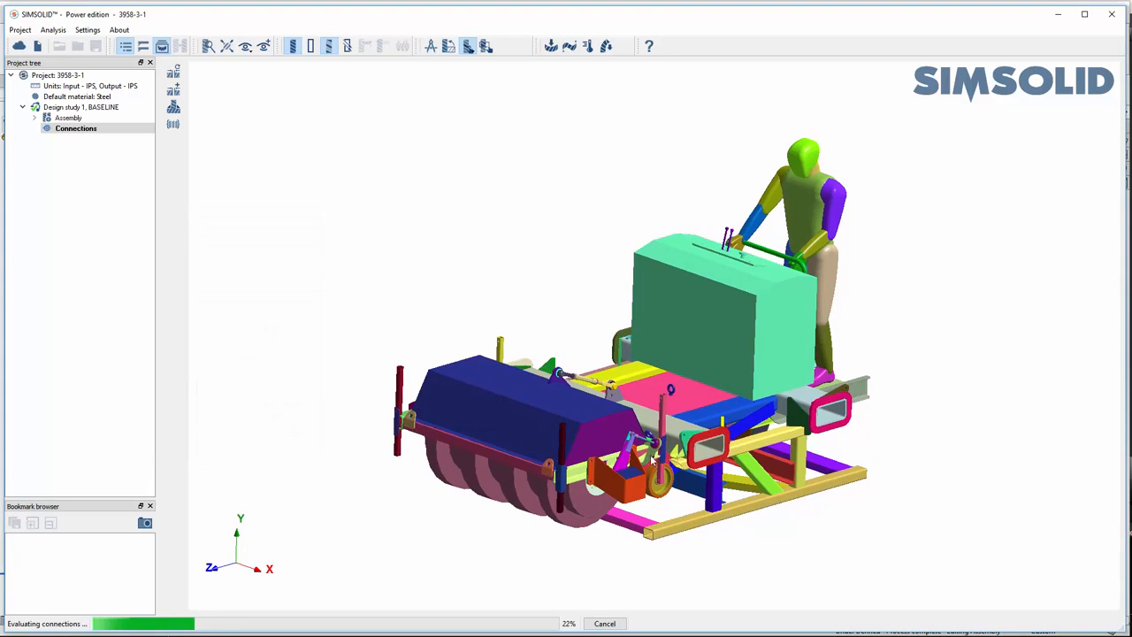
# - Expand the assembly in the project tree to list the parts of GENIE57998-10 and worker-1
pyautogui.scroll(2, 775, 451)
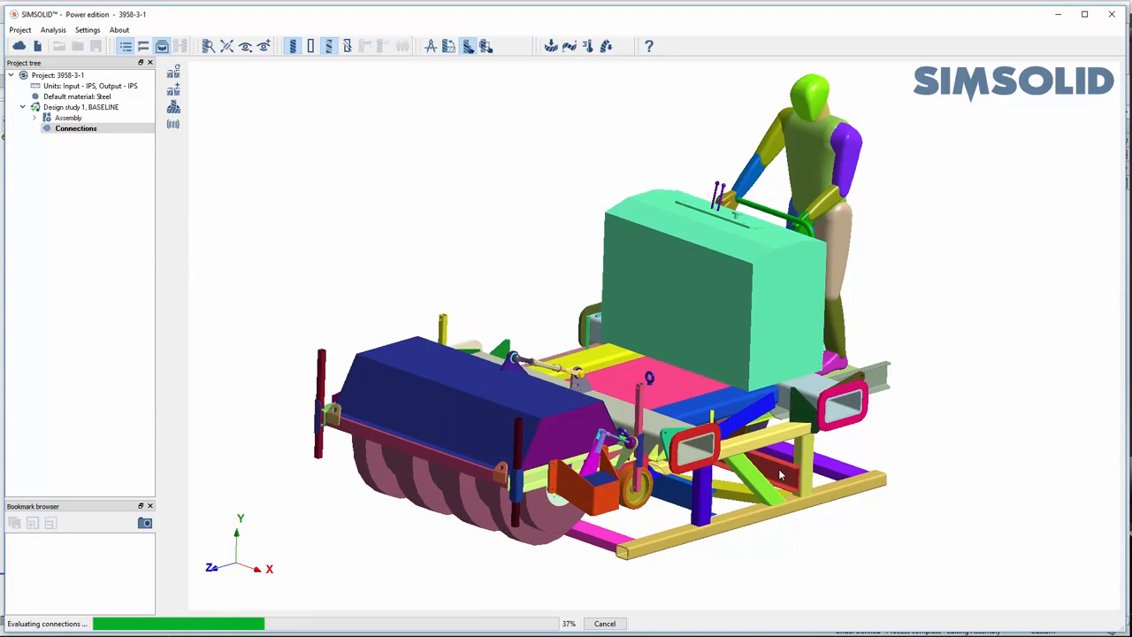
pyautogui.click(34, 118)
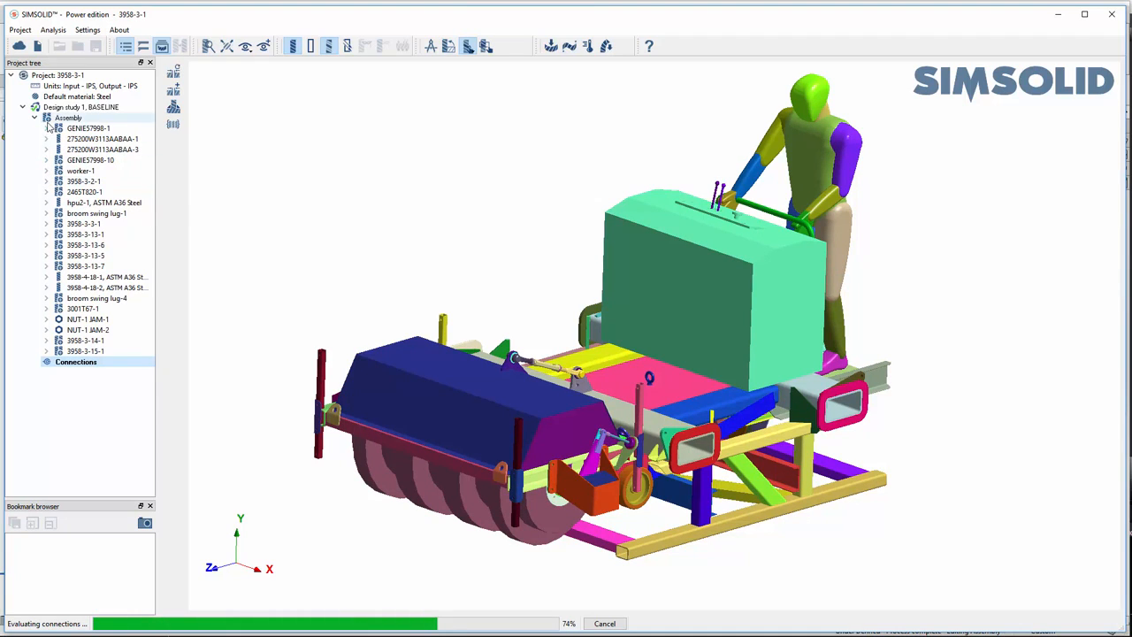
pyautogui.click(47, 160)
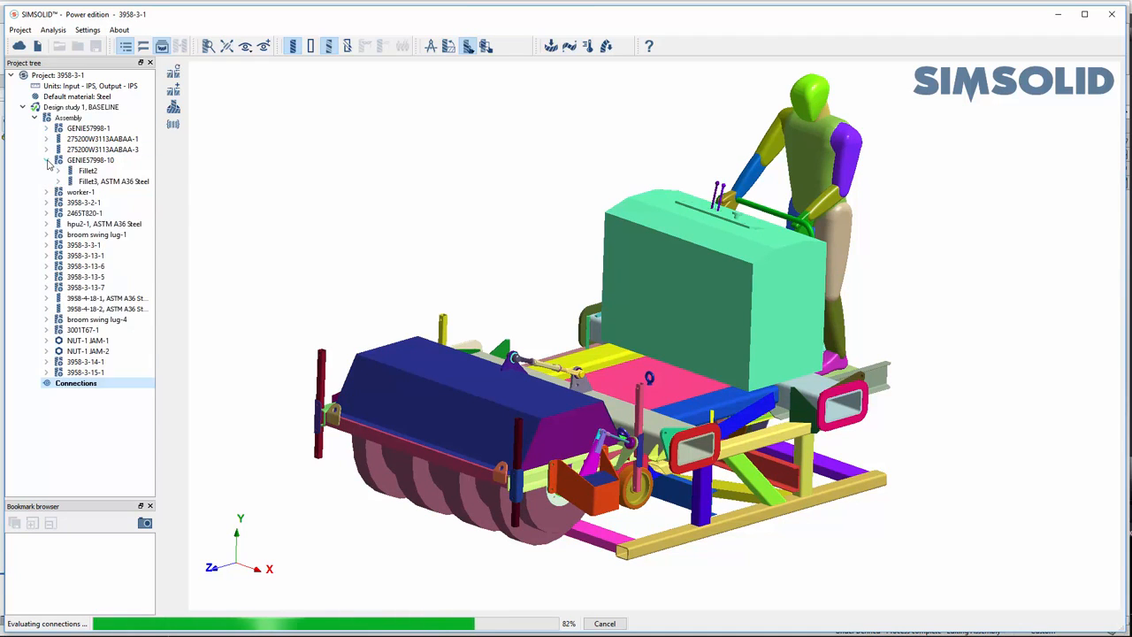
pyautogui.click(47, 192)
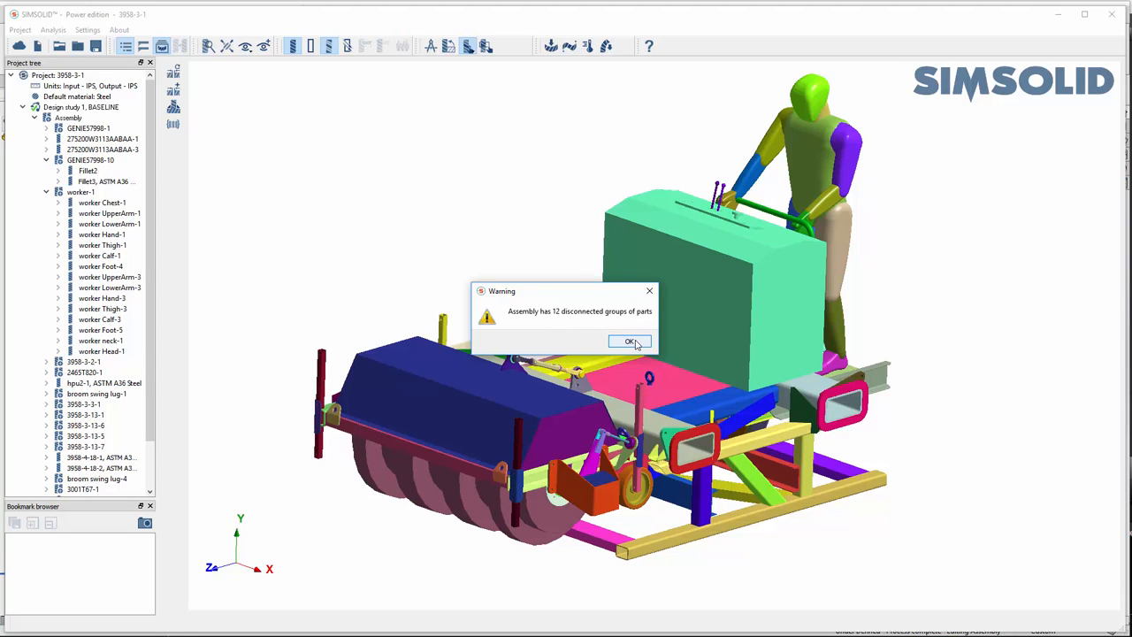
# - Review the disconnected groups of parts, highlighting Group 0 through Group 5 one at a time
pyautogui.click(630, 341)
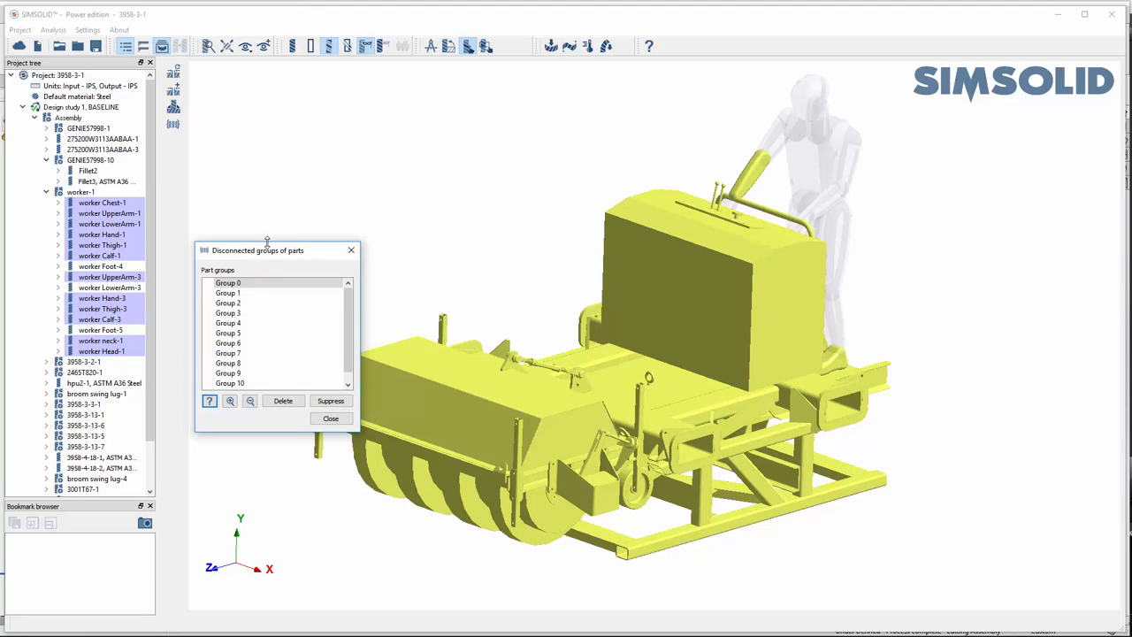
pyautogui.moveTo(267, 241); pyautogui.dragTo(268, 222)
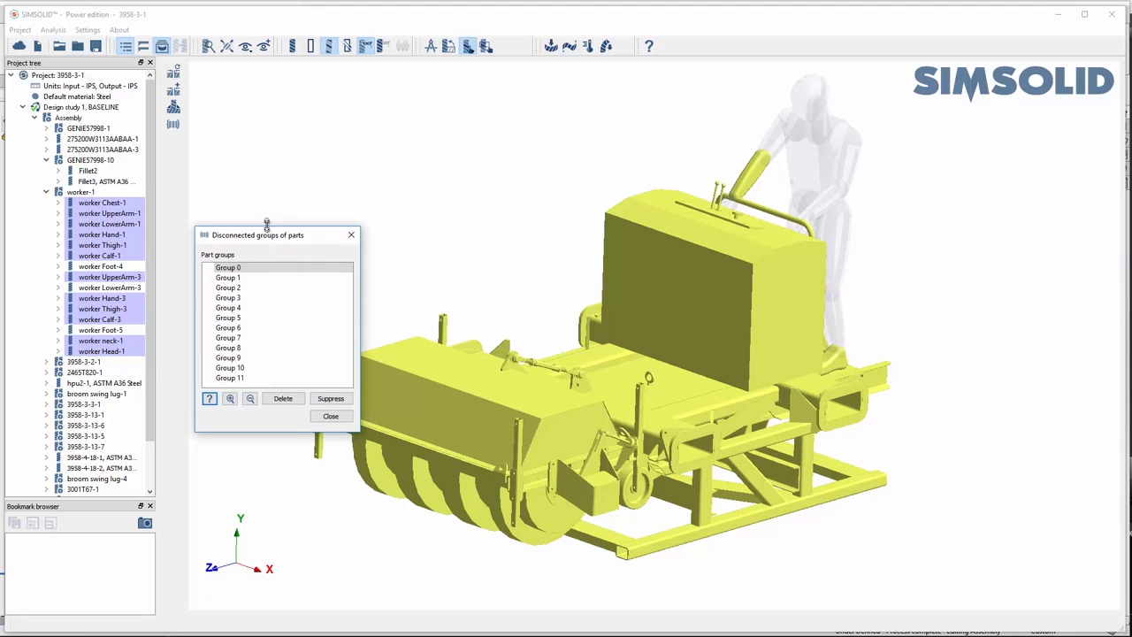
pyautogui.click(228, 264)
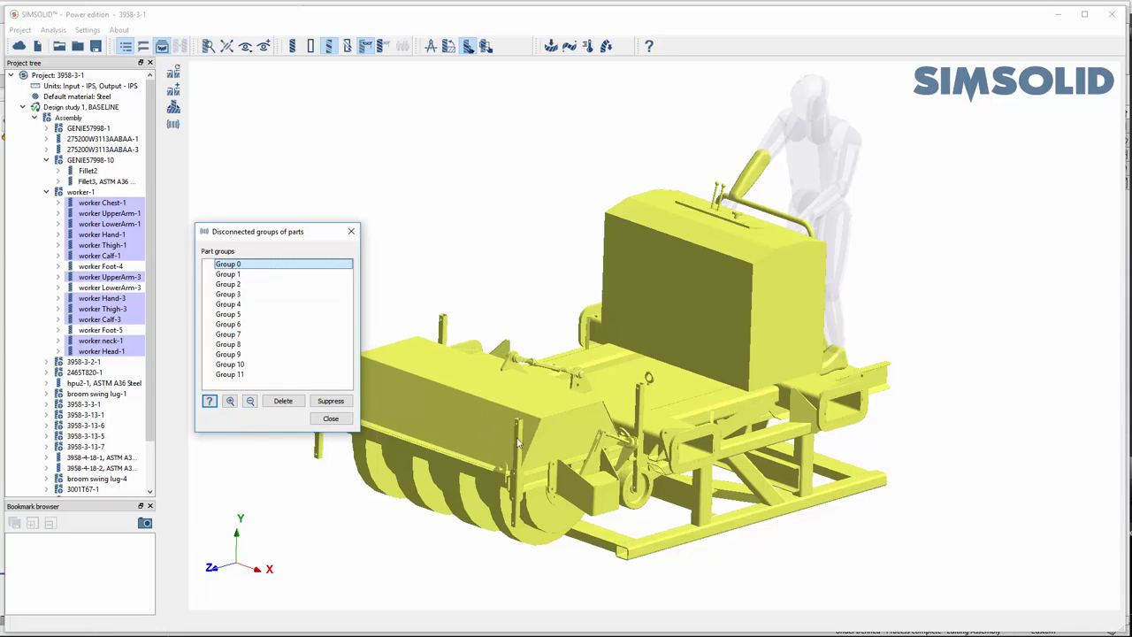
pyautogui.click(228, 275)
pyautogui.click(228, 284)
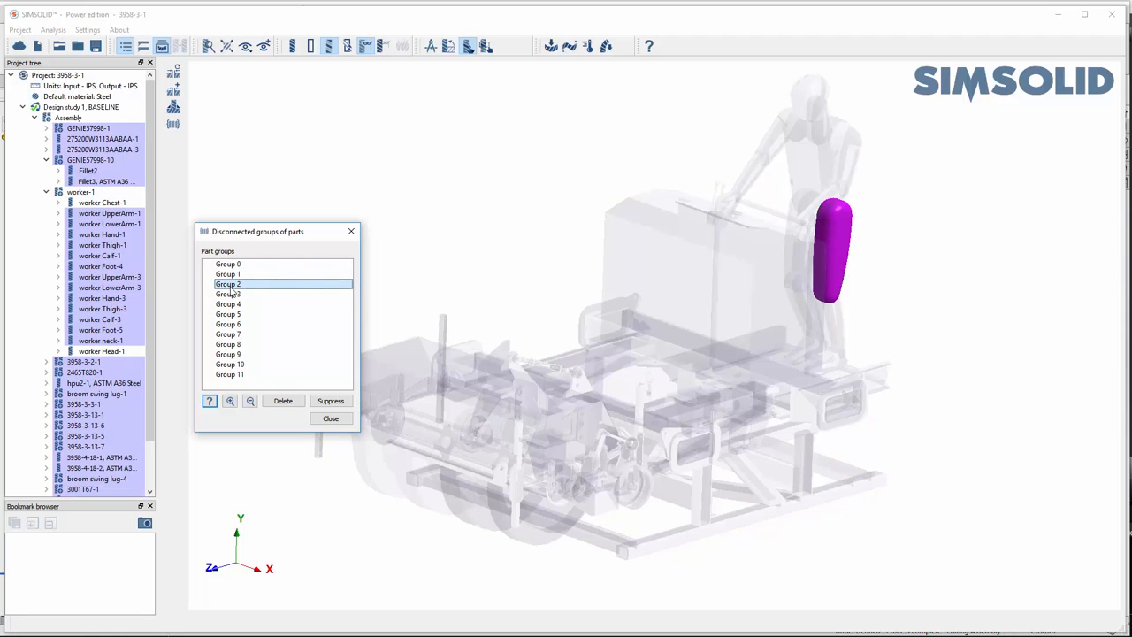
pyautogui.click(228, 294)
pyautogui.click(229, 304)
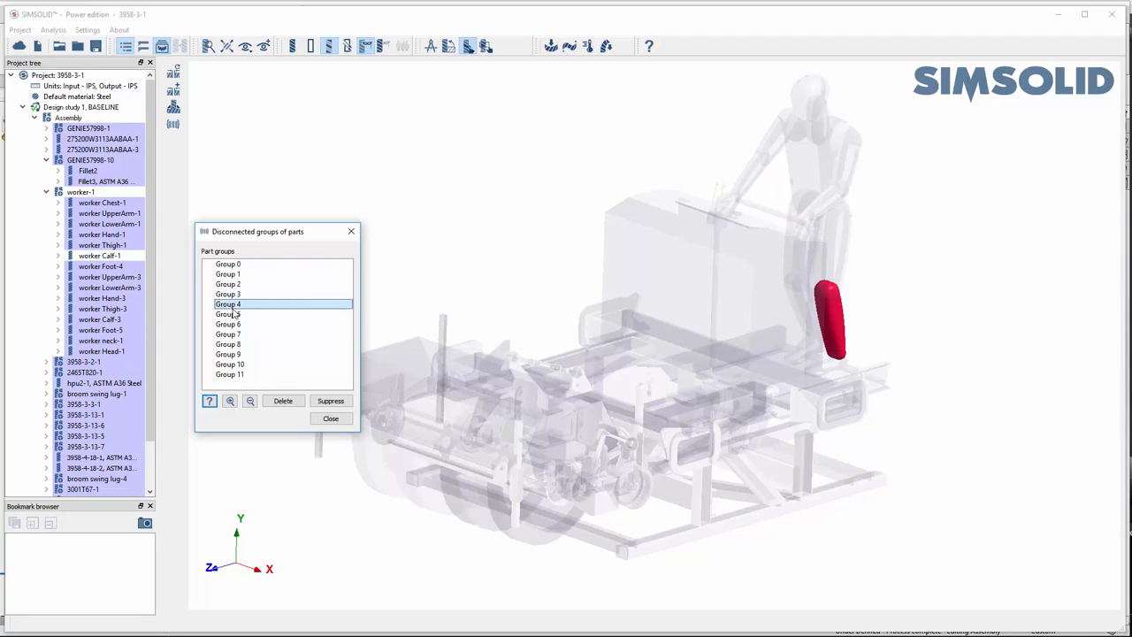
pyautogui.click(231, 314)
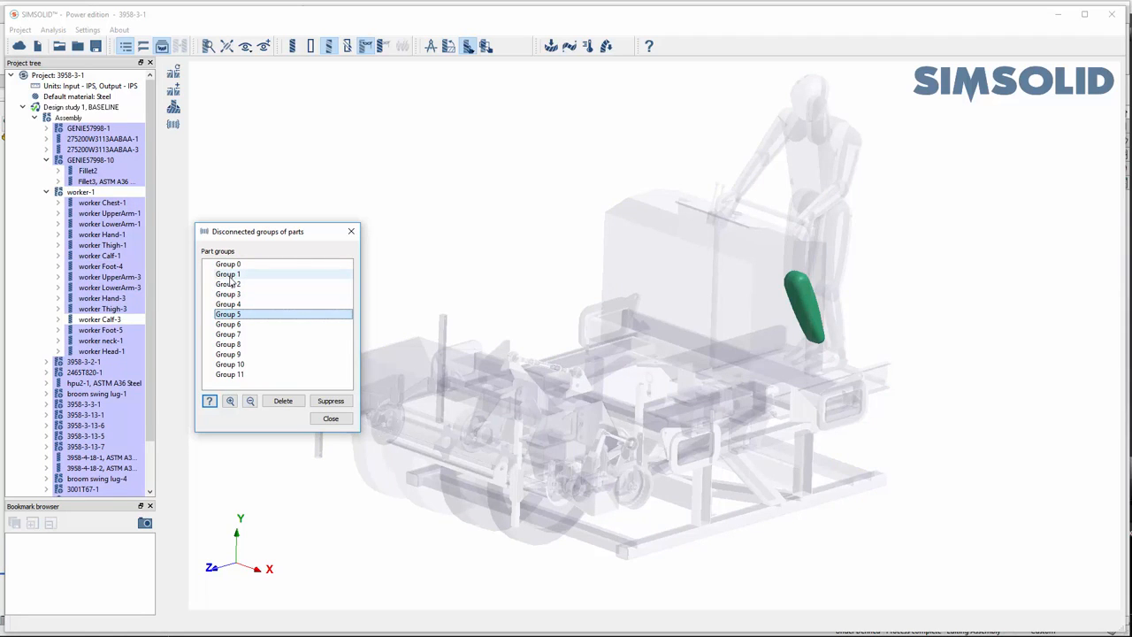
# - Highlight disconnected groups 1 through 11 together, close the review and show all hidden parts
pyautogui.click(234, 276)
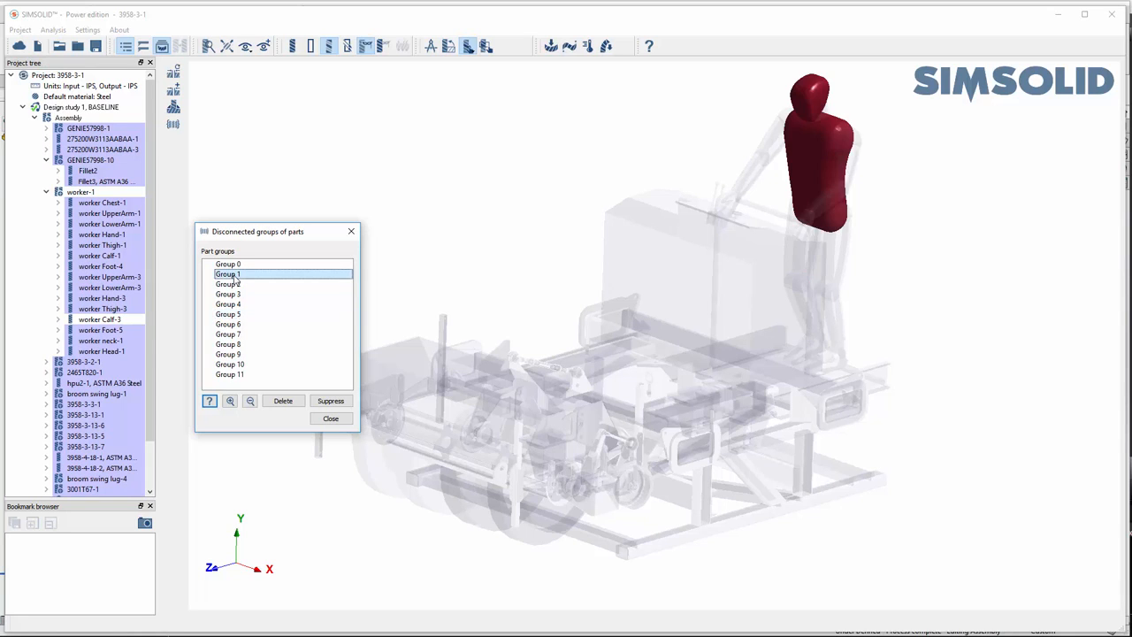
pyautogui.keyDown('shift'); pyautogui.click(231, 374); pyautogui.keyUp('shift')
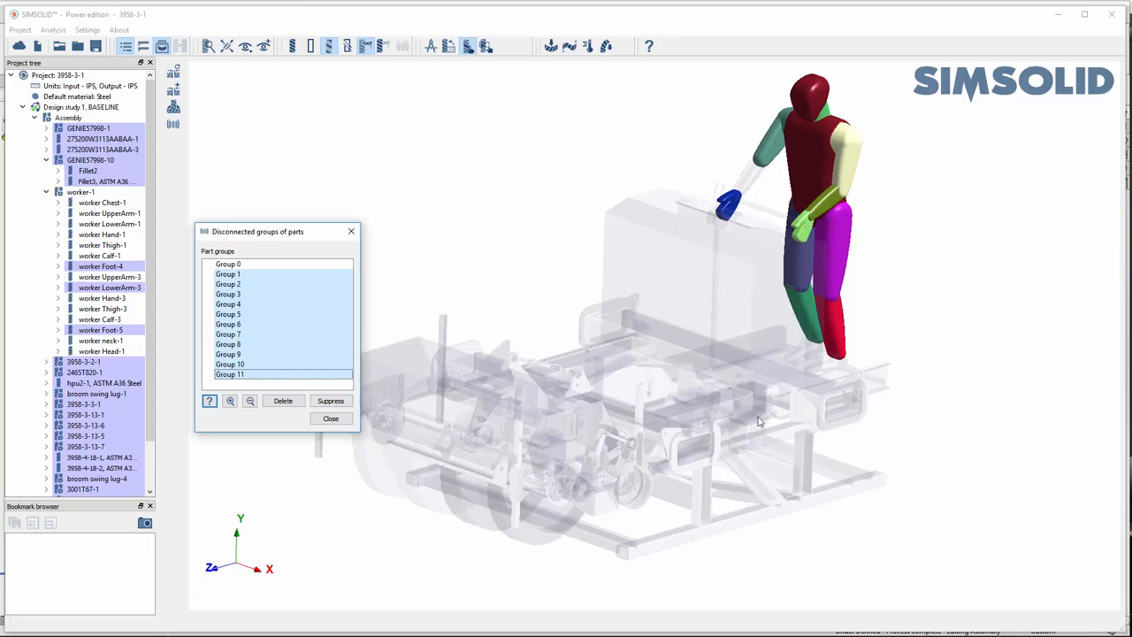
pyautogui.click(331, 419)
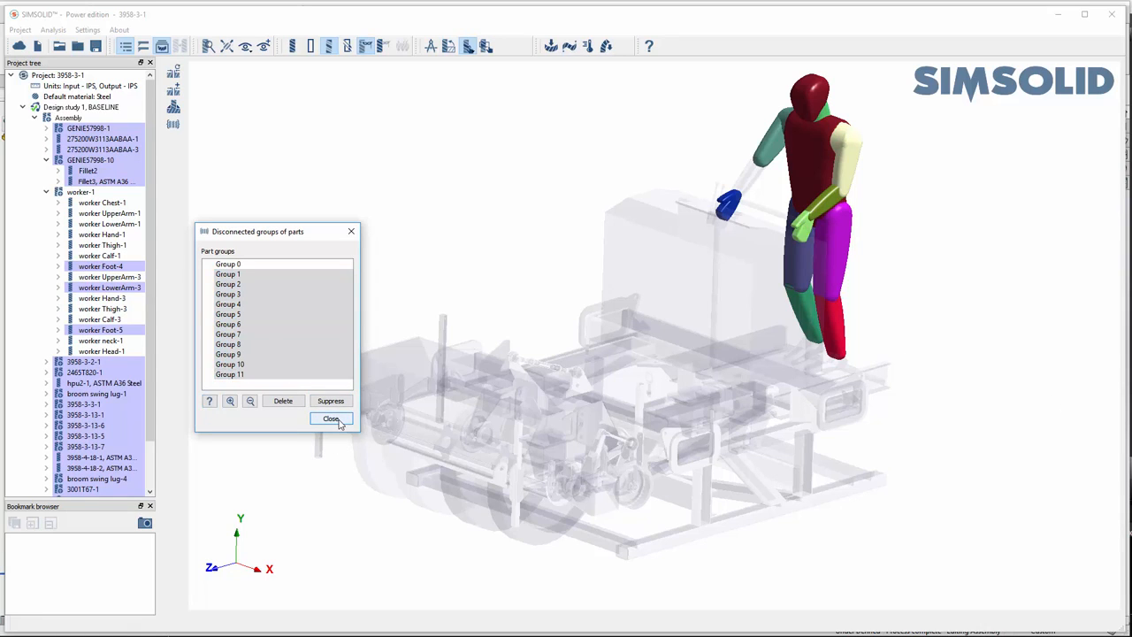
pyautogui.rightClick(285, 320)
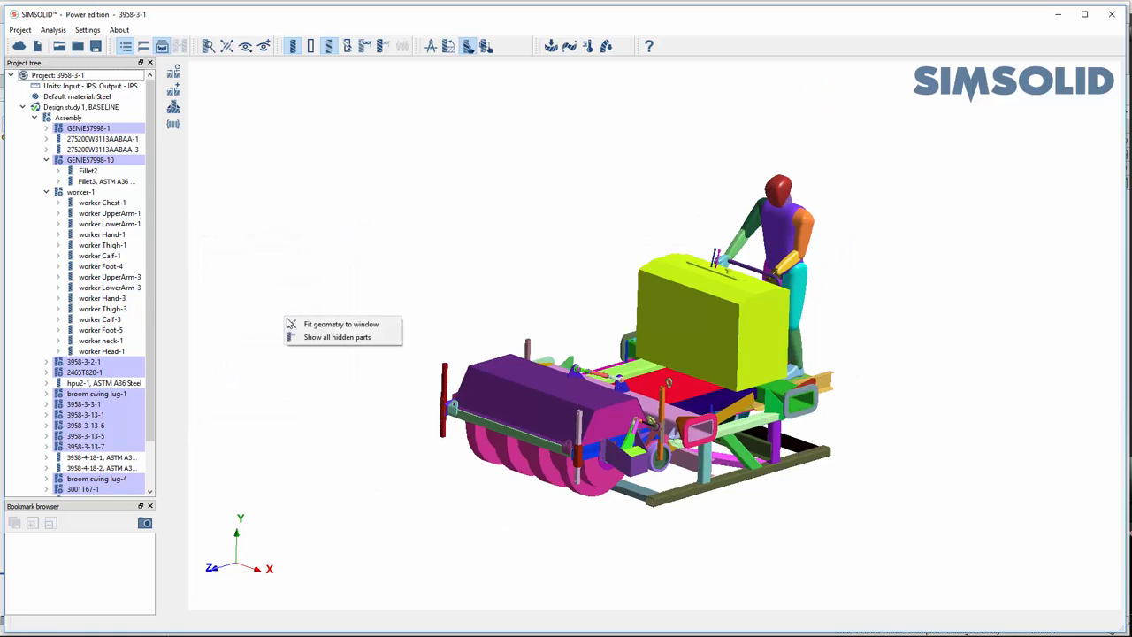
pyautogui.click(317, 342)
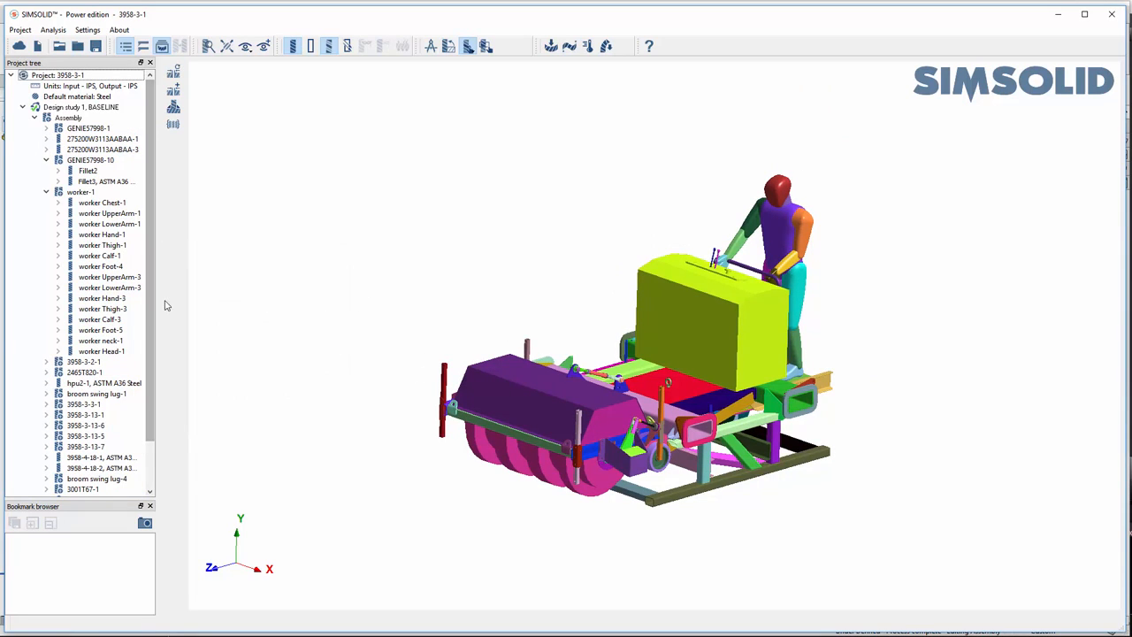
# - Suppress the worker-1 subassembly, accepting the deletion of its associated boundary conditions and connections
pyautogui.moveTo(156, 296); pyautogui.dragTo(186, 293)
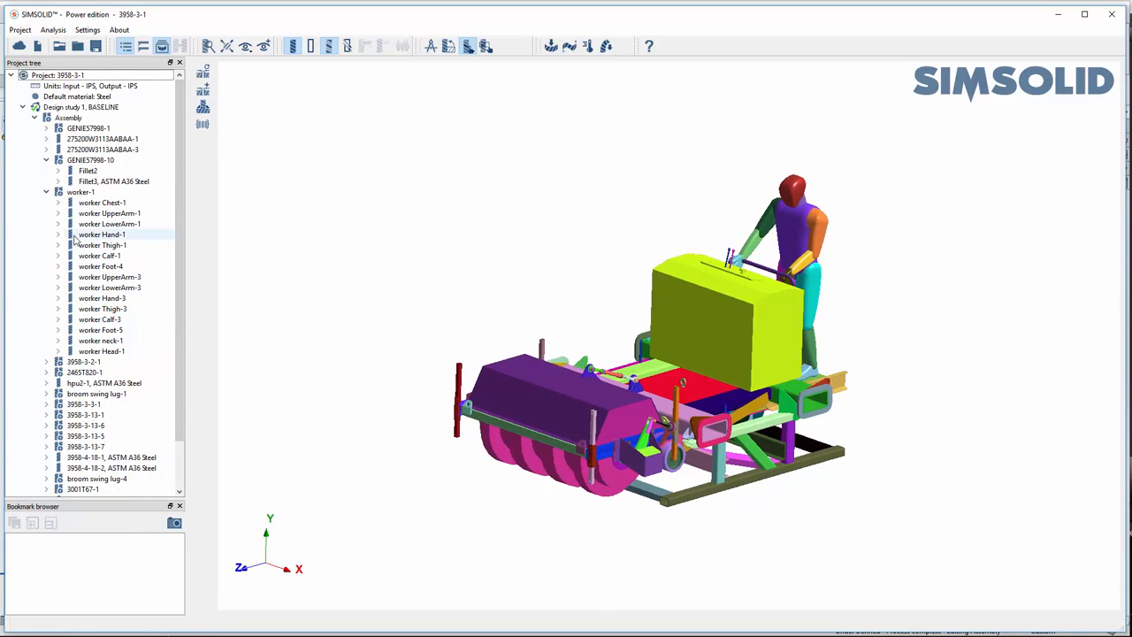
pyautogui.click(46, 192)
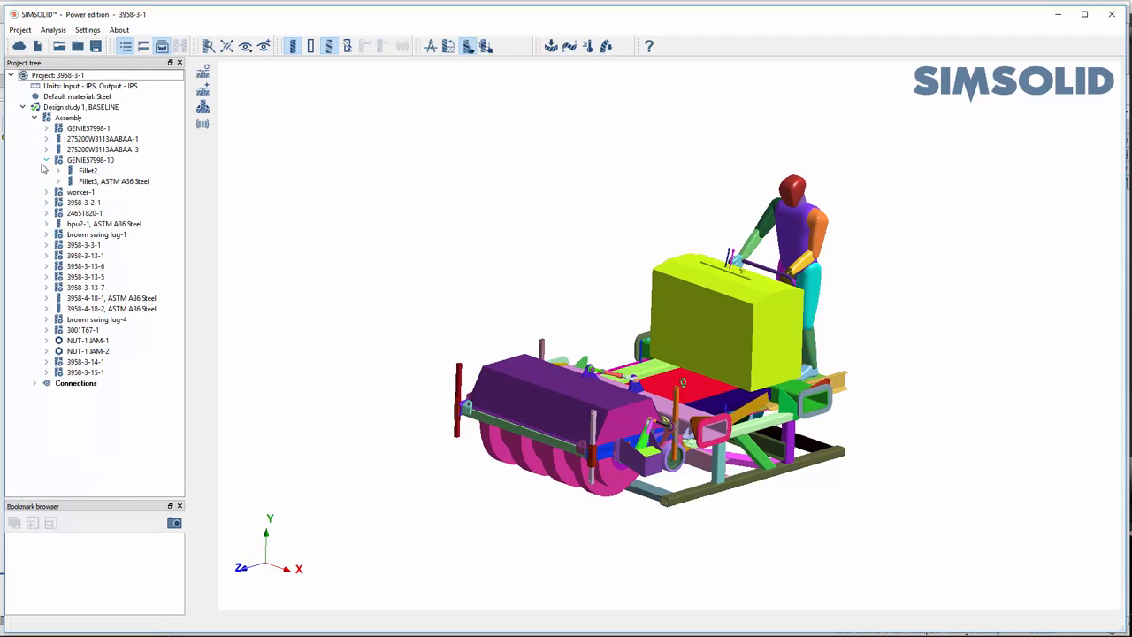
pyautogui.click(47, 160)
pyautogui.click(78, 171)
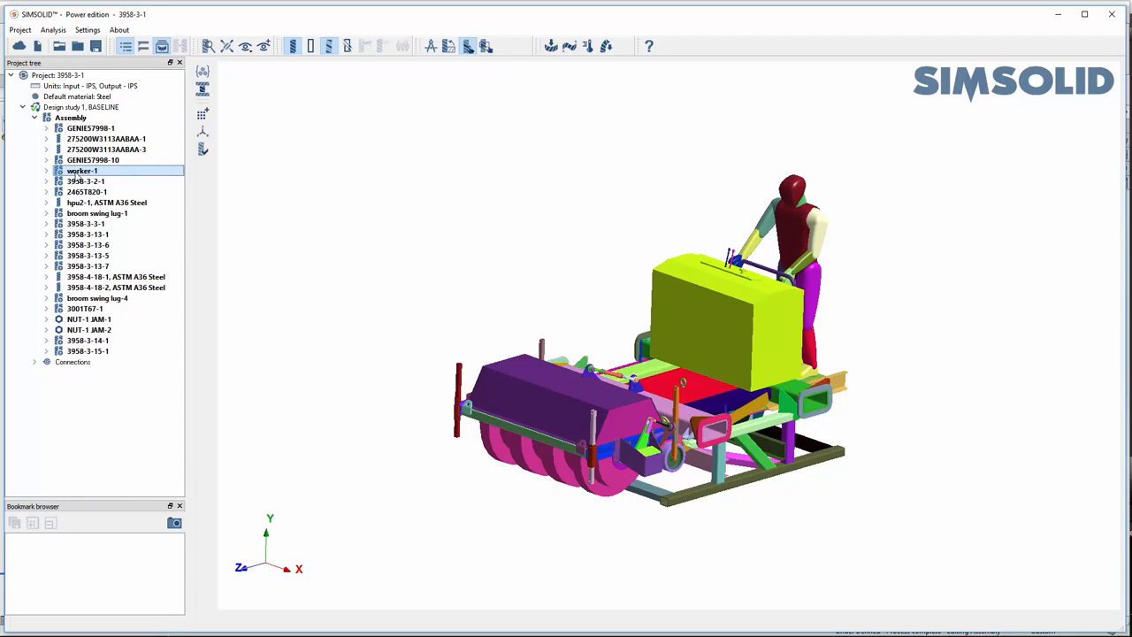
pyautogui.rightClick(78, 175)
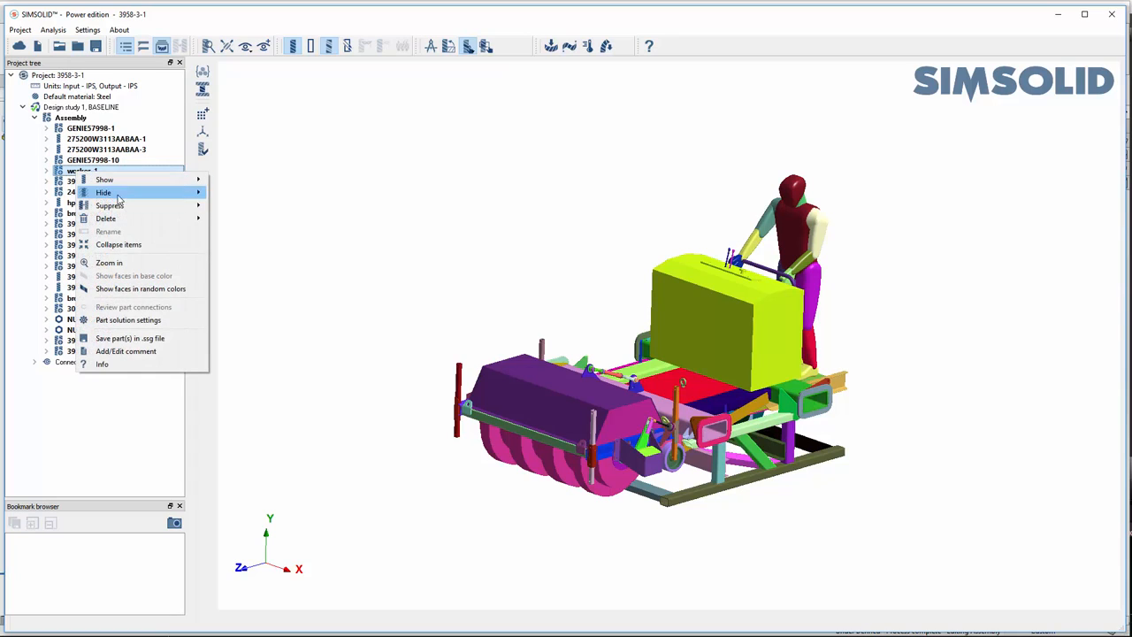
pyautogui.moveTo(135, 209)
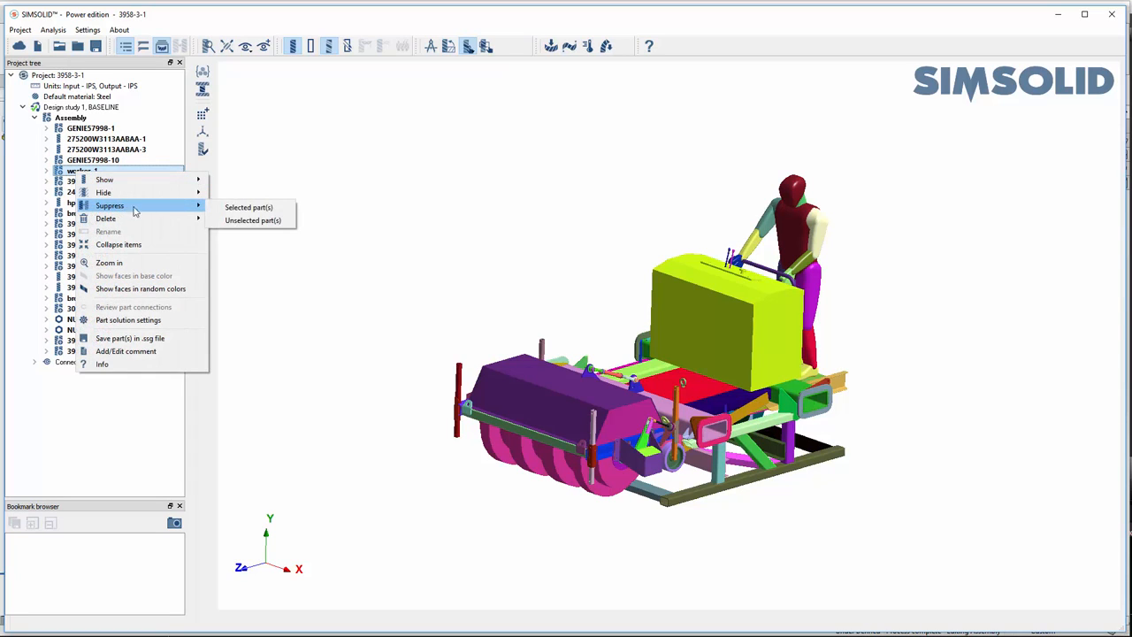
pyautogui.click(252, 209)
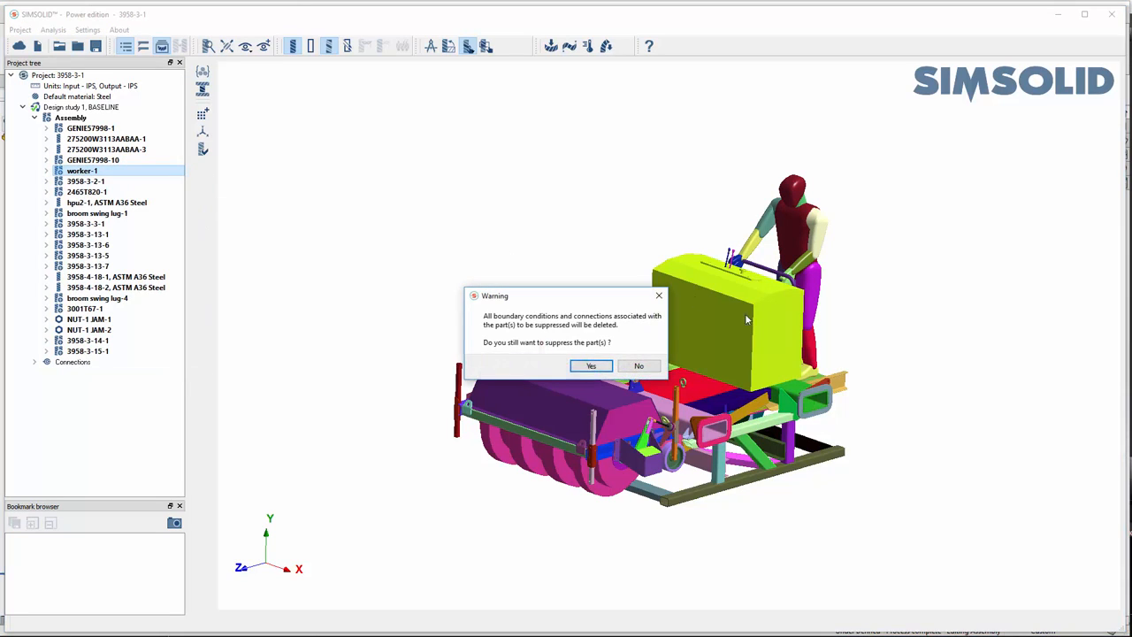
pyautogui.click(600, 369)
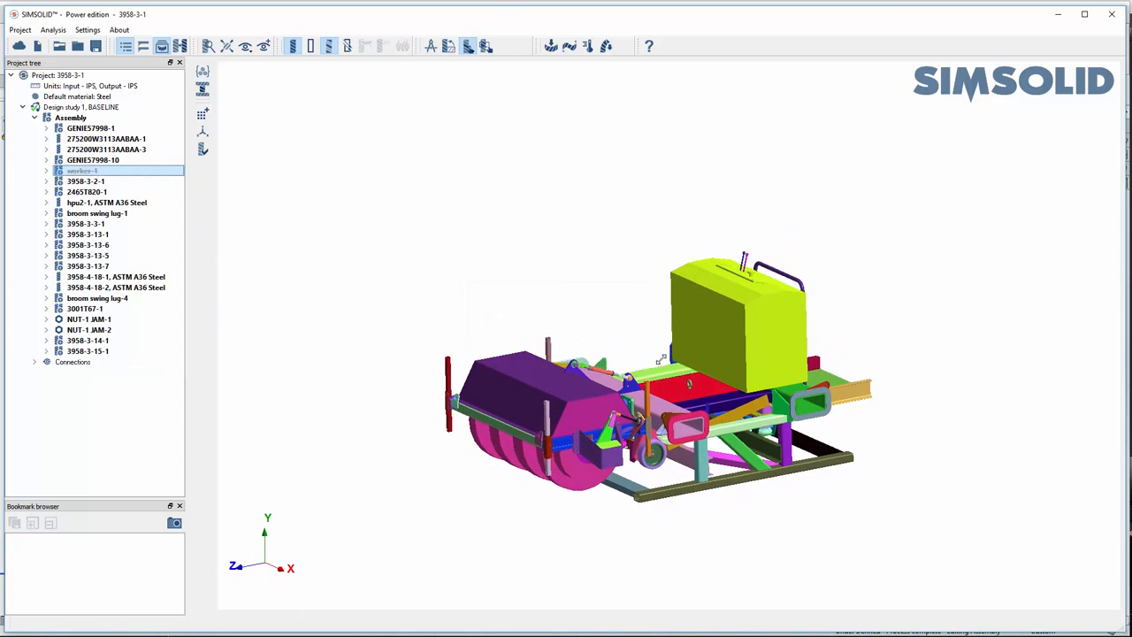
# - Suppress the two control lever parts 3958-4-18-1 and 3958-4-18-2 on top of the power unit, accepting deletion of their associated connections
pyautogui.scroll(2, 637, 414)
pyautogui.moveTo(557, 475); pyautogui.dragTo(560, 469)
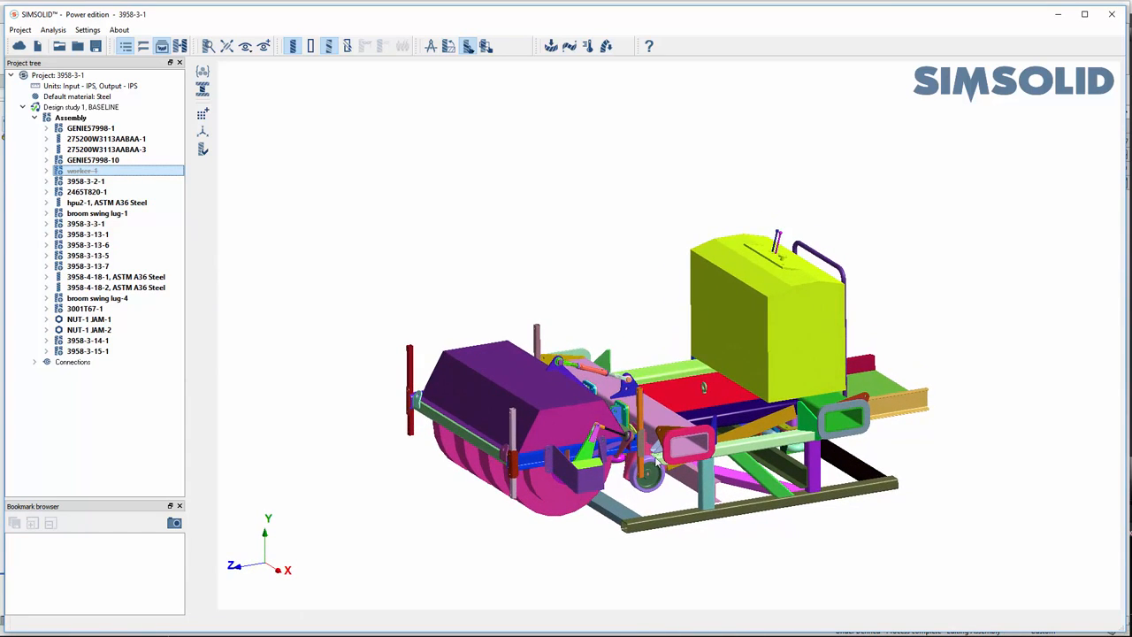
pyautogui.moveTo(633, 453); pyautogui.dragTo(598, 460, button='right')
pyautogui.scroll(2, 763, 386)
pyautogui.moveTo(638, 390); pyautogui.dragTo(654, 373)
pyautogui.moveTo(533, 438); pyautogui.dragTo(537, 441)
pyautogui.scroll(5, 753, 226)
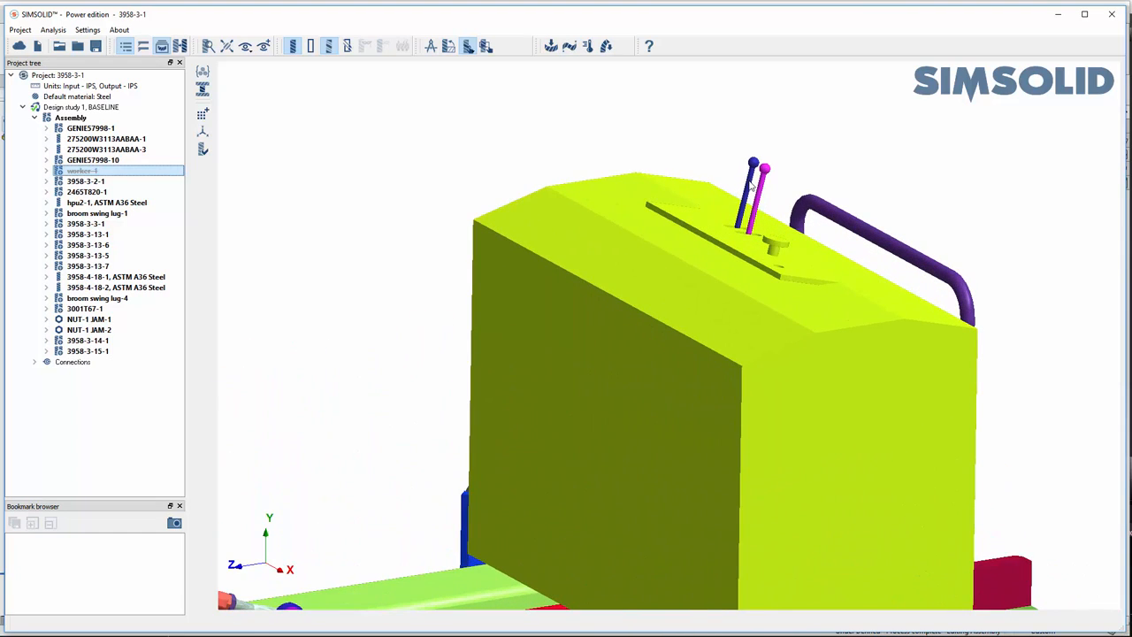
pyautogui.click(750, 183)
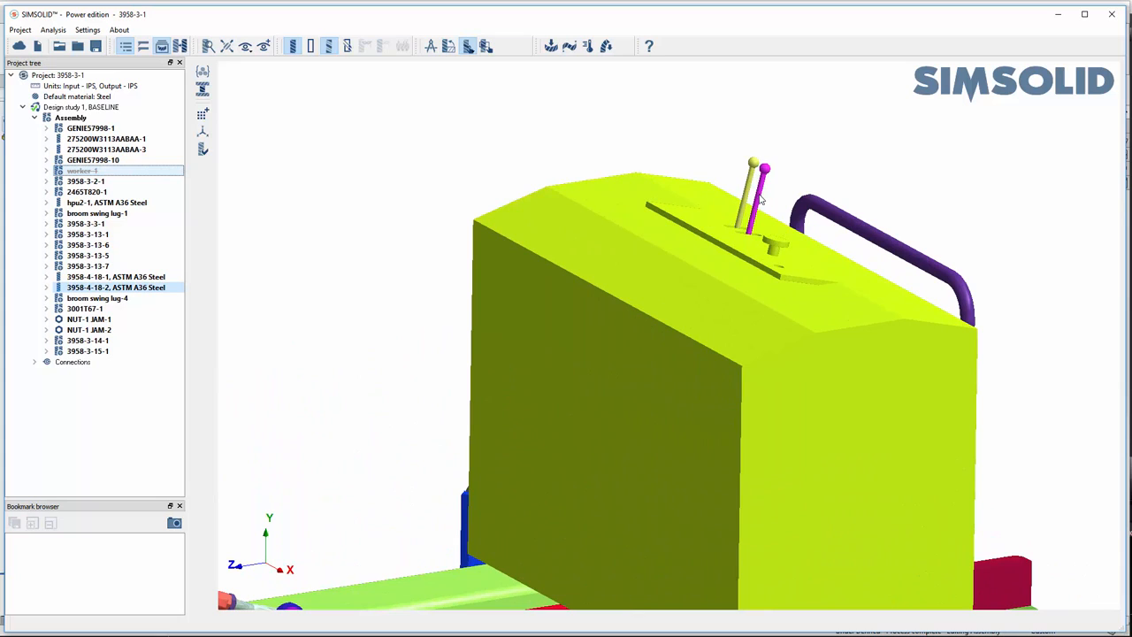
pyautogui.keyDown('ctrl'); pyautogui.click(759, 200); pyautogui.keyUp('ctrl')
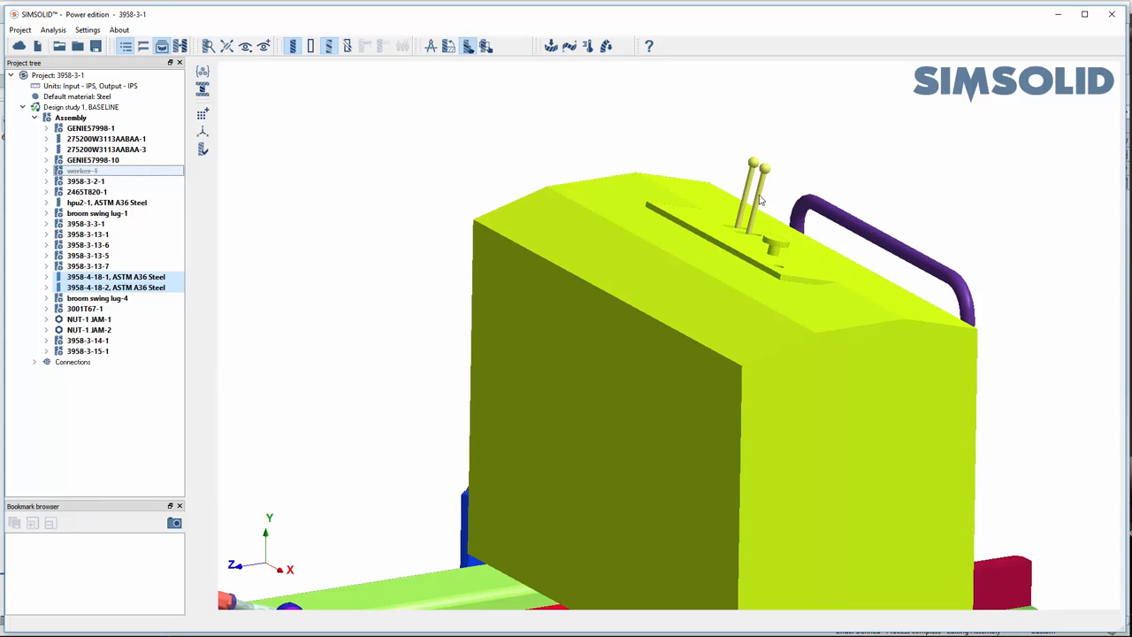
pyautogui.rightClick(759, 199)
pyautogui.moveTo(835, 221)
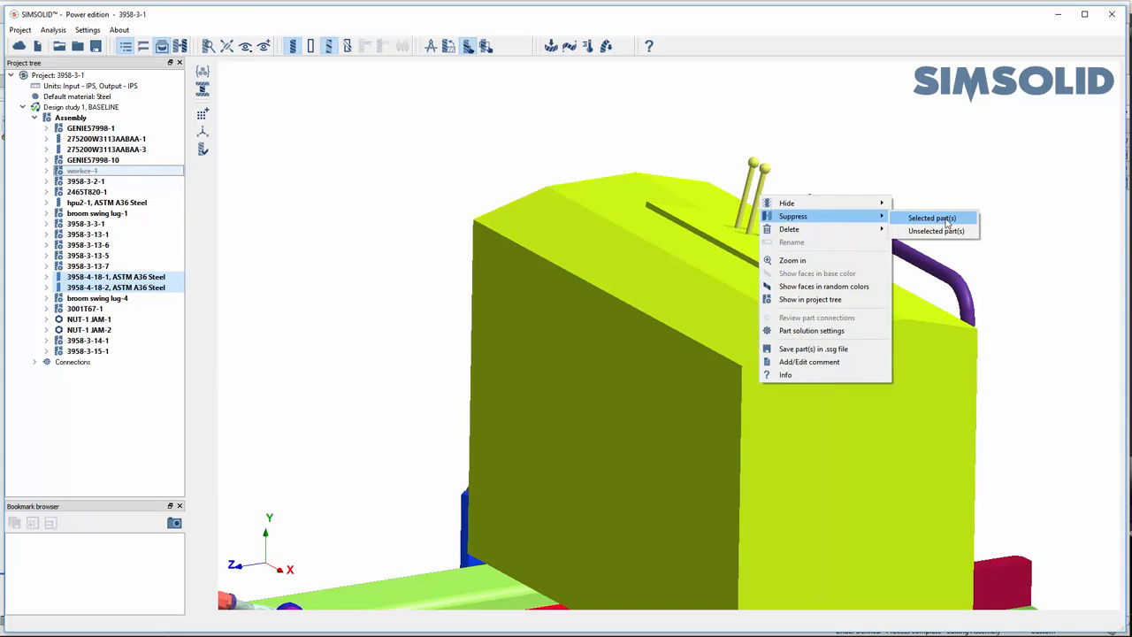
pyautogui.click(938, 218)
pyautogui.click(589, 366)
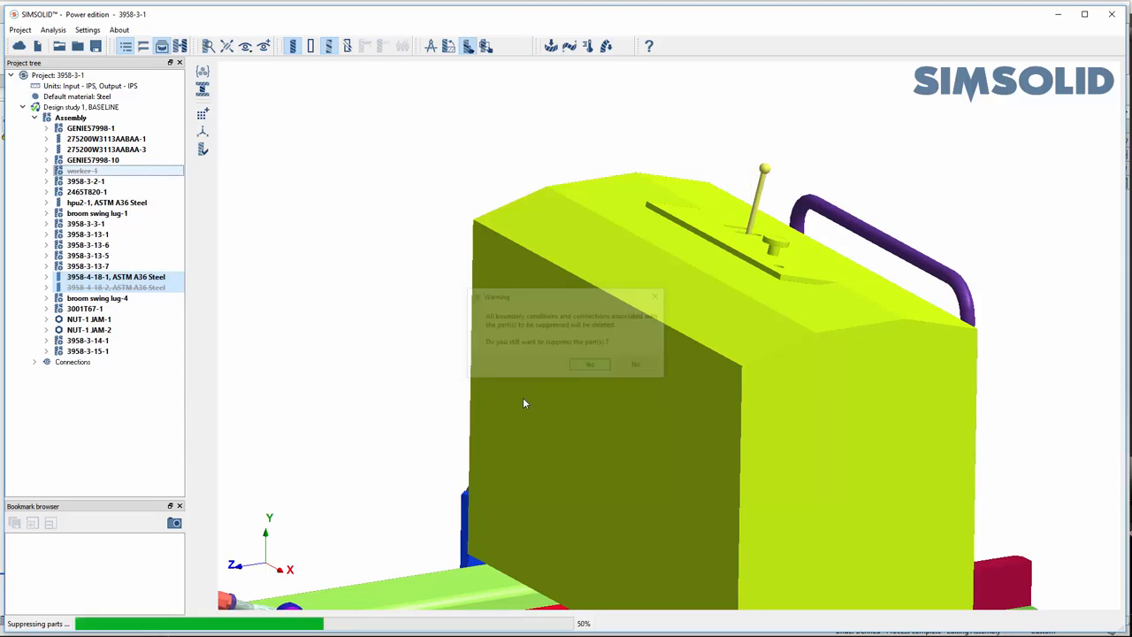
pyautogui.scroll(-5, 517, 415)
pyautogui.moveTo(633, 466); pyautogui.dragTo(684, 390, button='right')
pyautogui.moveTo(636, 407); pyautogui.dragTo(643, 391)
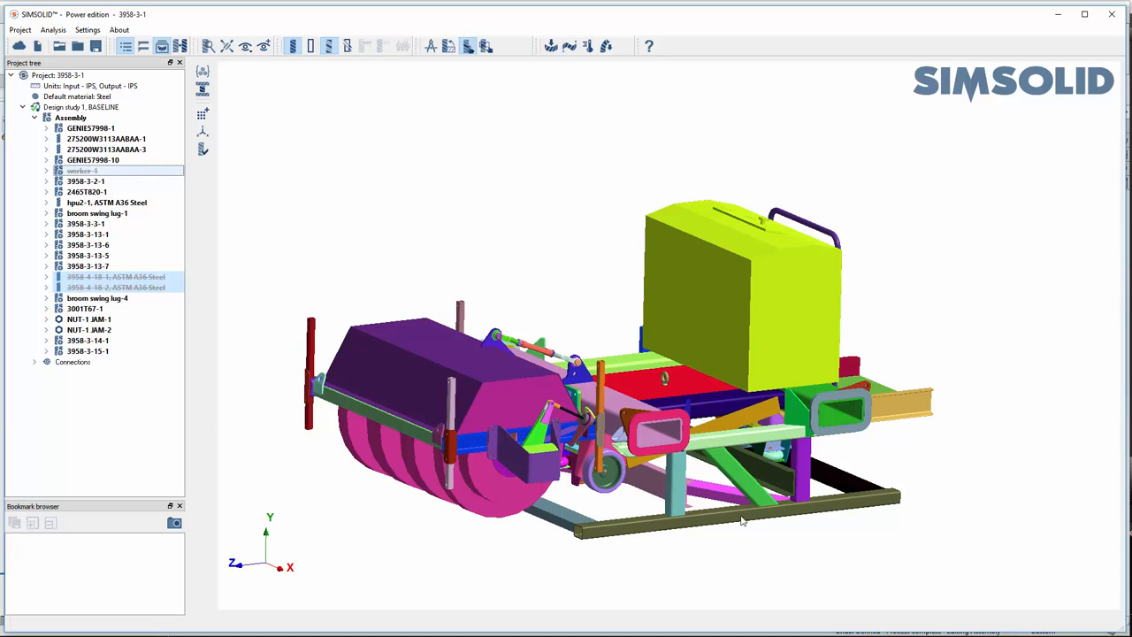
# - Isolate the base frame 3958-3-15-1 by hiding all other parts, and clear the selection
pyautogui.click(94, 352)
pyautogui.rightClick(95, 352)
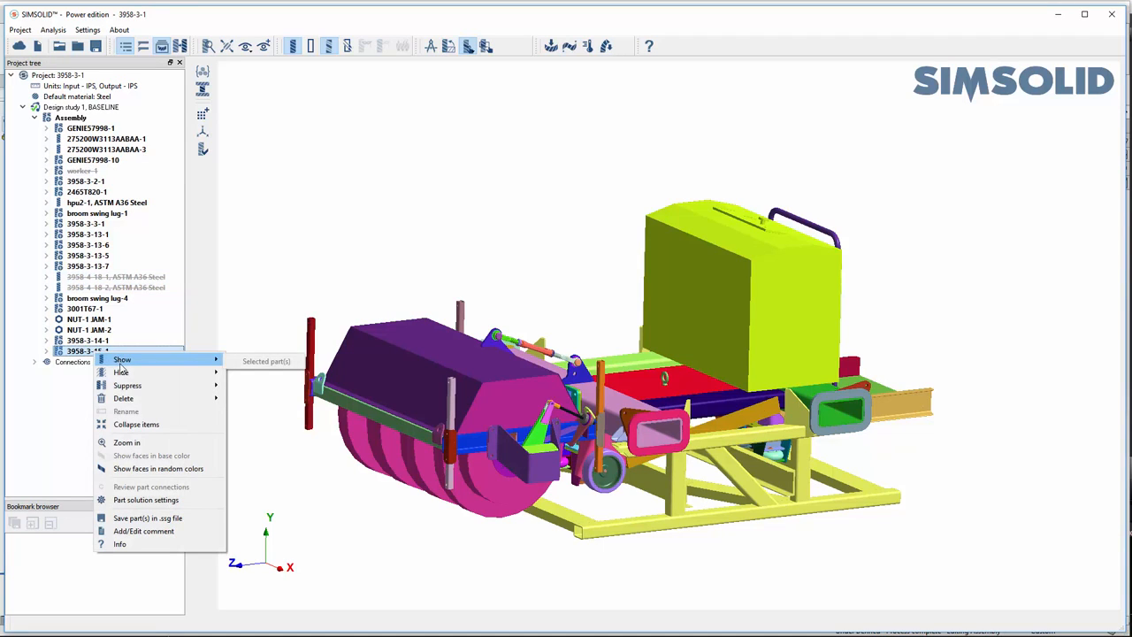
pyautogui.moveTo(127, 375)
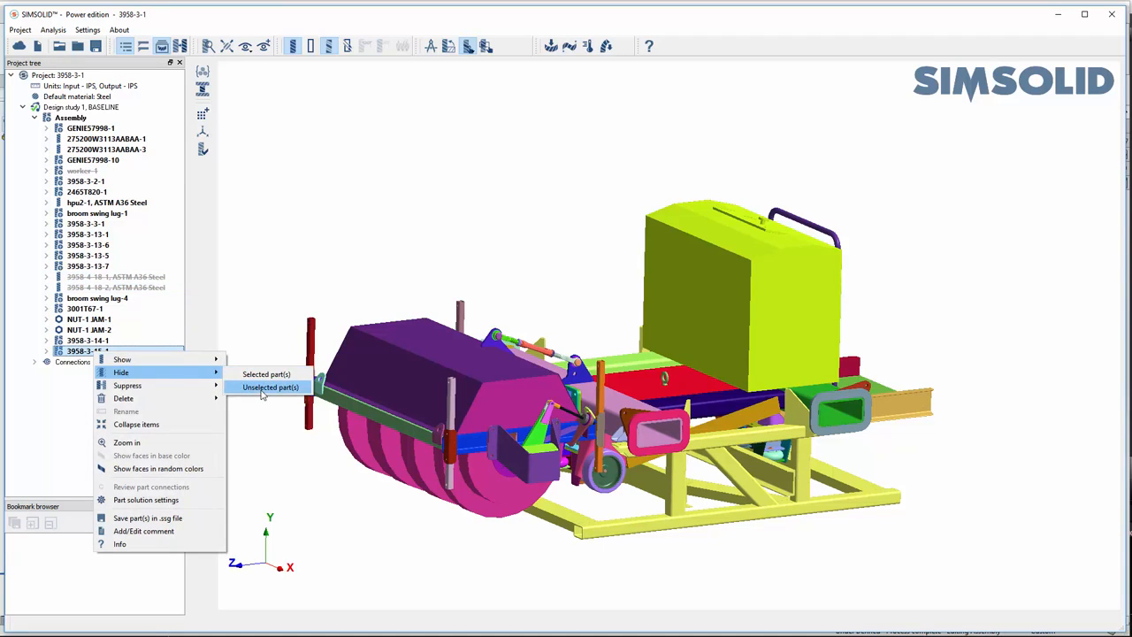
pyautogui.click(265, 387)
pyautogui.moveTo(641, 373)
pyautogui.mouseDown()
pyautogui.moveTo(622, 433)
pyautogui.moveTo(628, 384)
pyautogui.mouseUp()
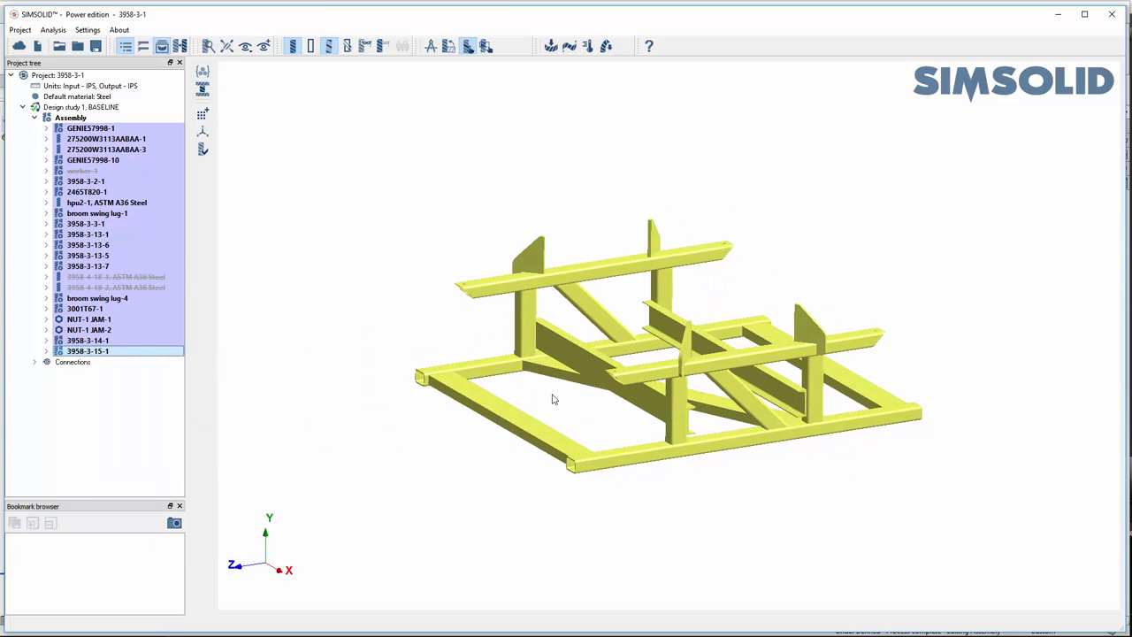
pyautogui.click(546, 403)
pyautogui.moveTo(618, 411); pyautogui.dragTo(620, 424, button='right')
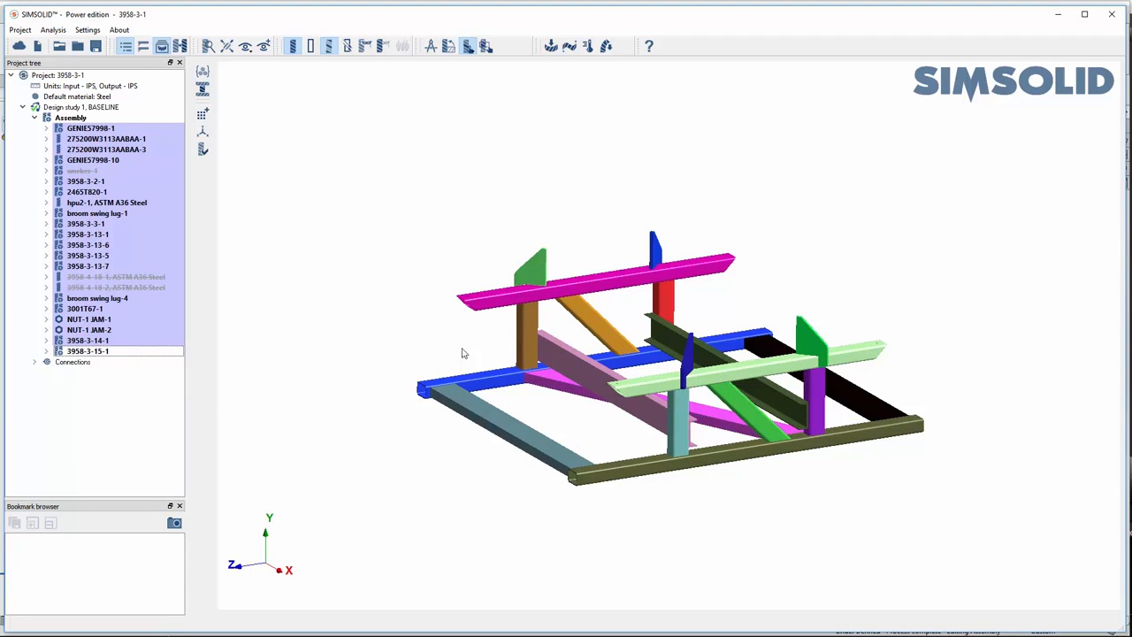
# - Display the hidden parts as transparent around the base frame, and restore all parts to full visibility
pyautogui.click(366, 46)
pyautogui.moveTo(538, 531); pyautogui.dragTo(553, 506)
pyautogui.moveTo(534, 506); pyautogui.dragTo(735, 516)
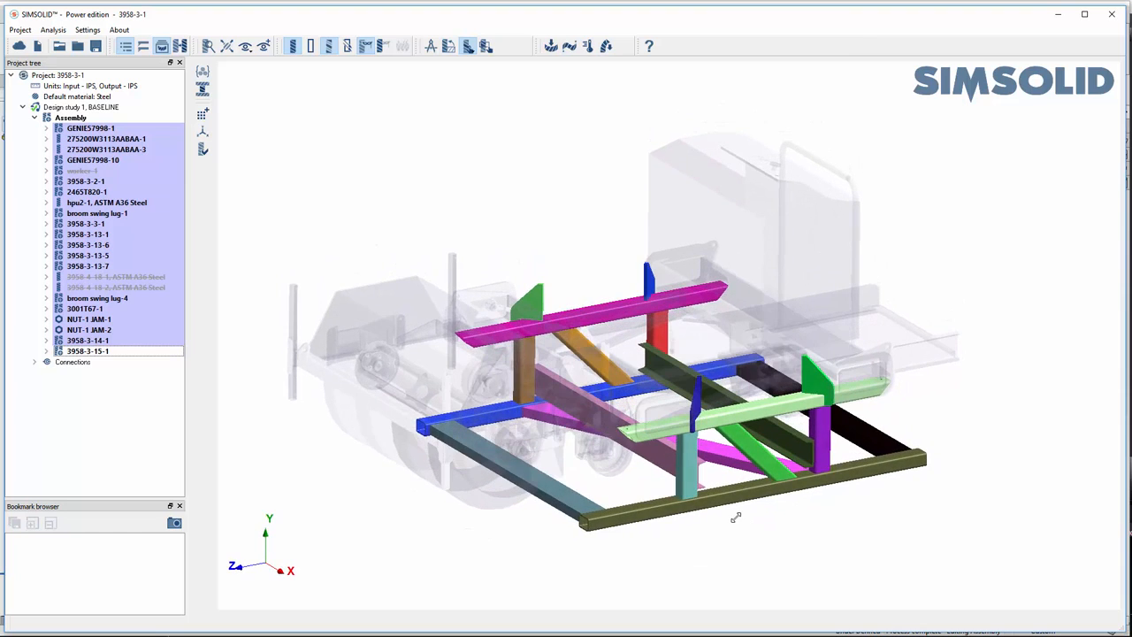
pyautogui.rightClick(321, 450)
pyautogui.click(356, 466)
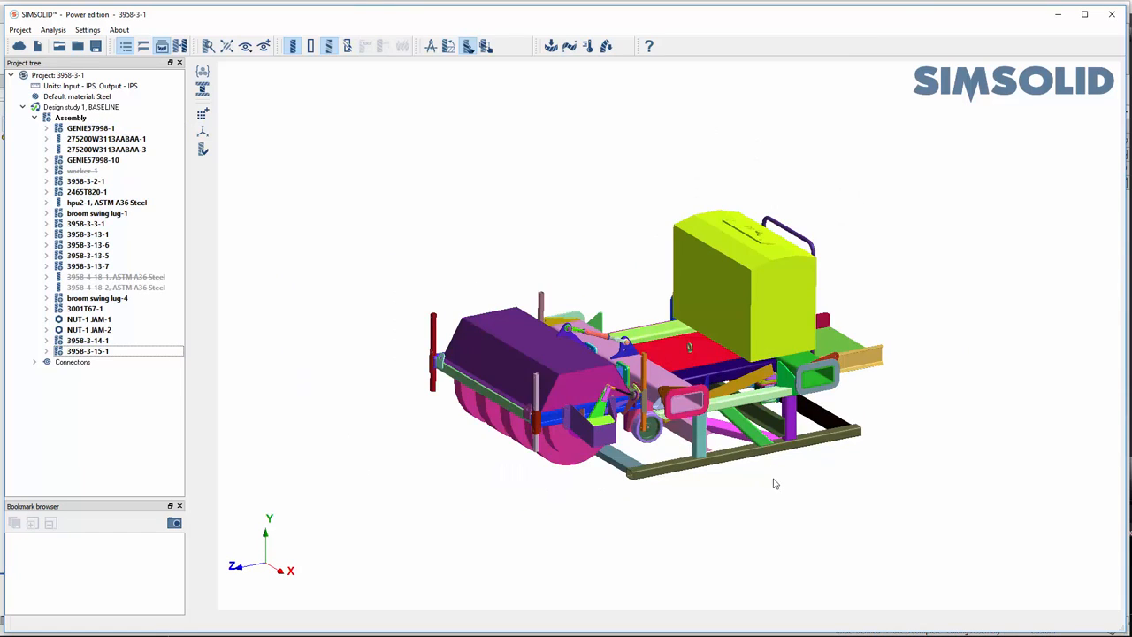
pyautogui.moveTo(574, 474); pyautogui.dragTo(574, 473)
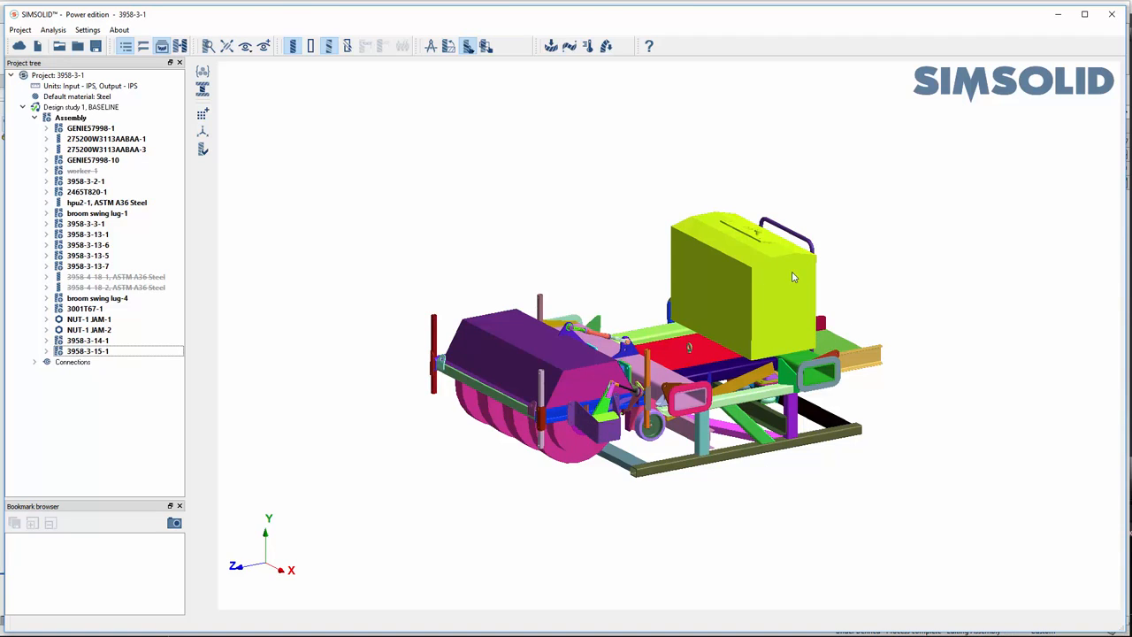
# - Apply the generic Steel material to all parts of the assembly
pyautogui.click(71, 117)
pyautogui.click(203, 86)
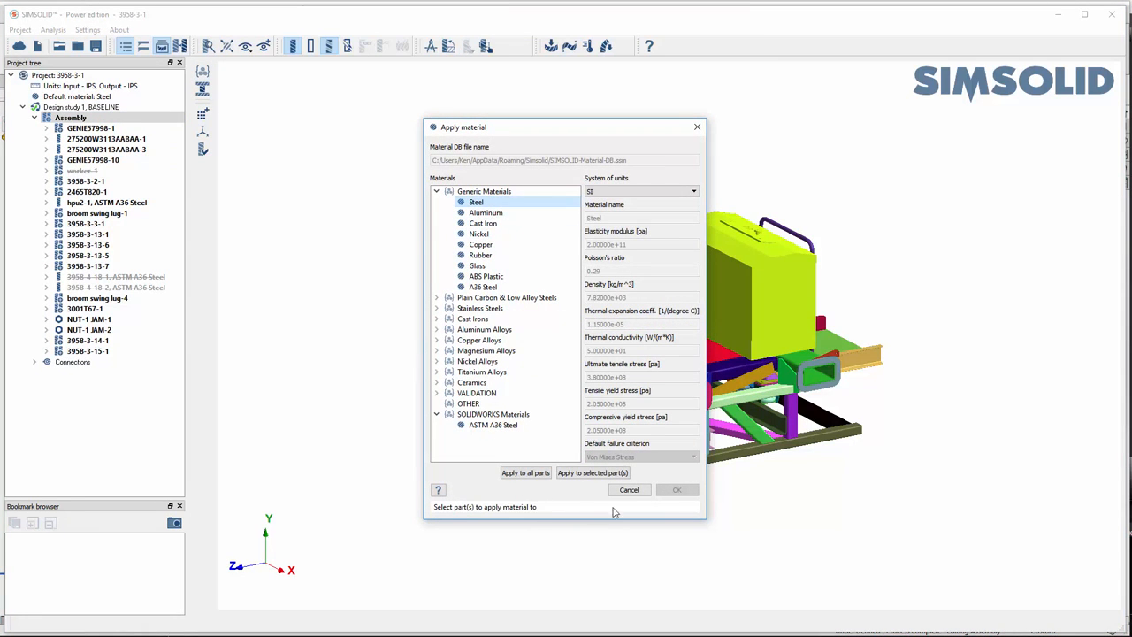
pyautogui.click(527, 475)
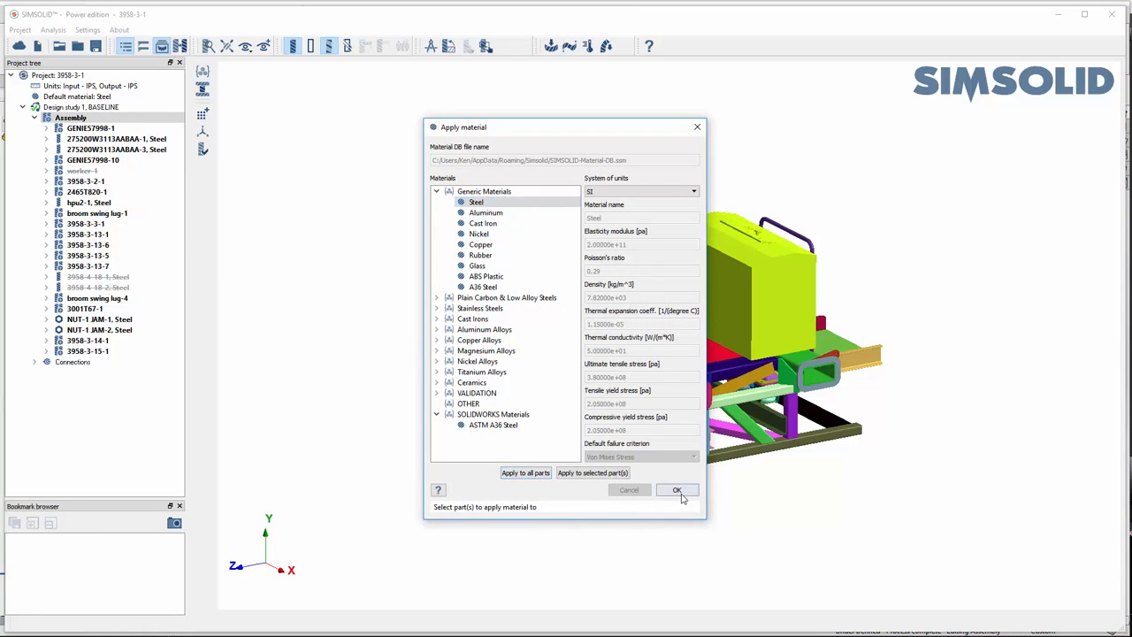
pyautogui.click(677, 489)
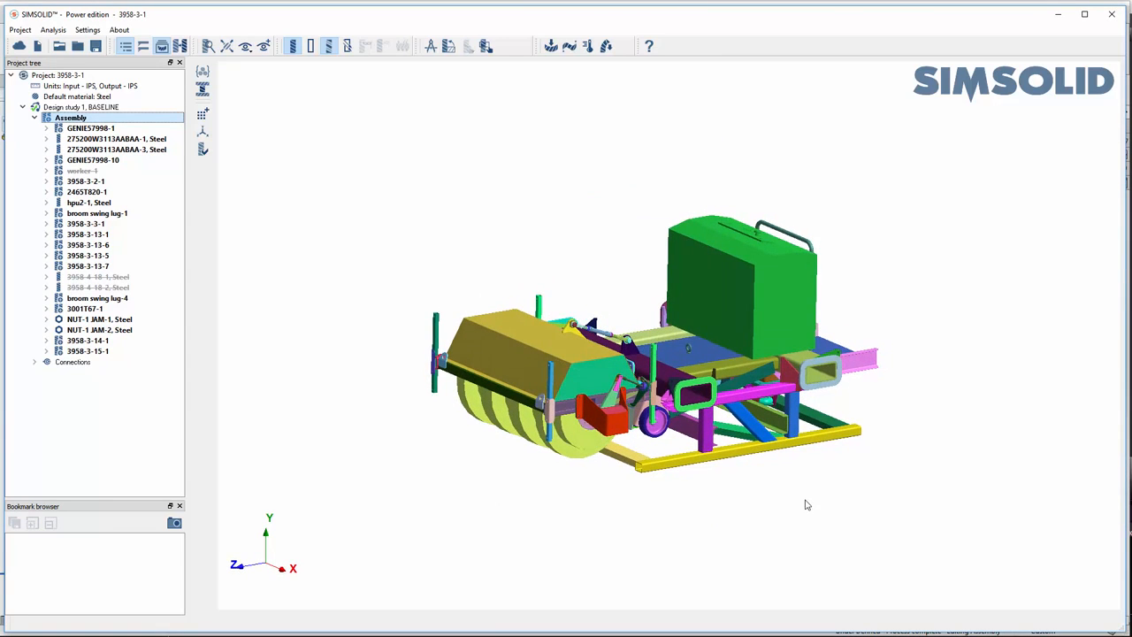
# - Set the power unit box hpu2-1 as a rigid part with a total mass of 200 kg
pyautogui.scroll(3, 805, 505)
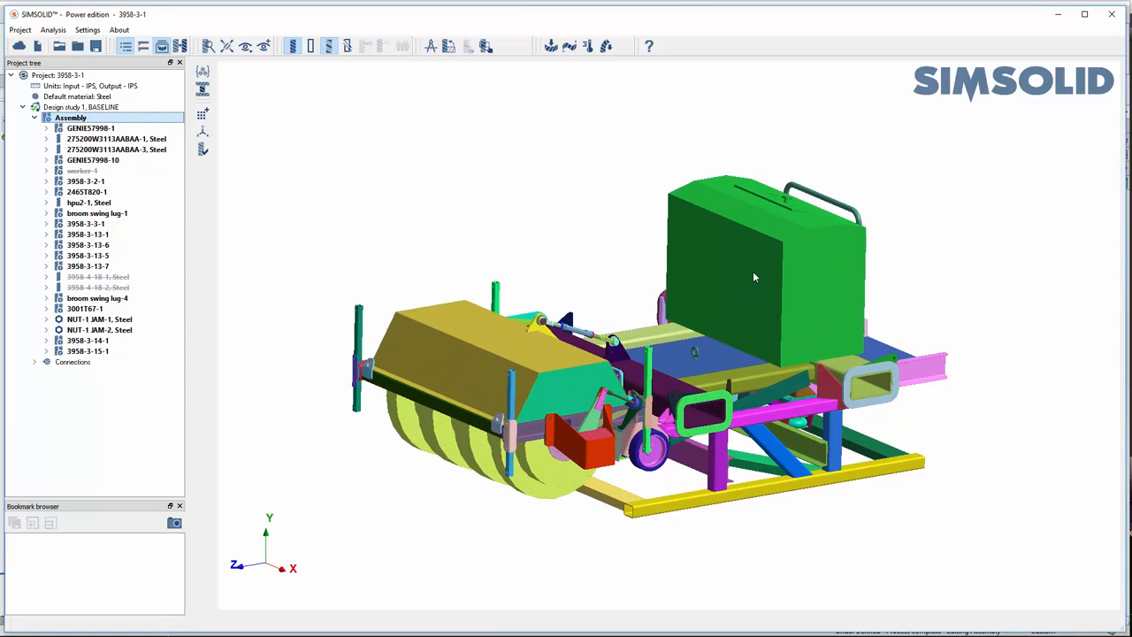
pyautogui.click(753, 270)
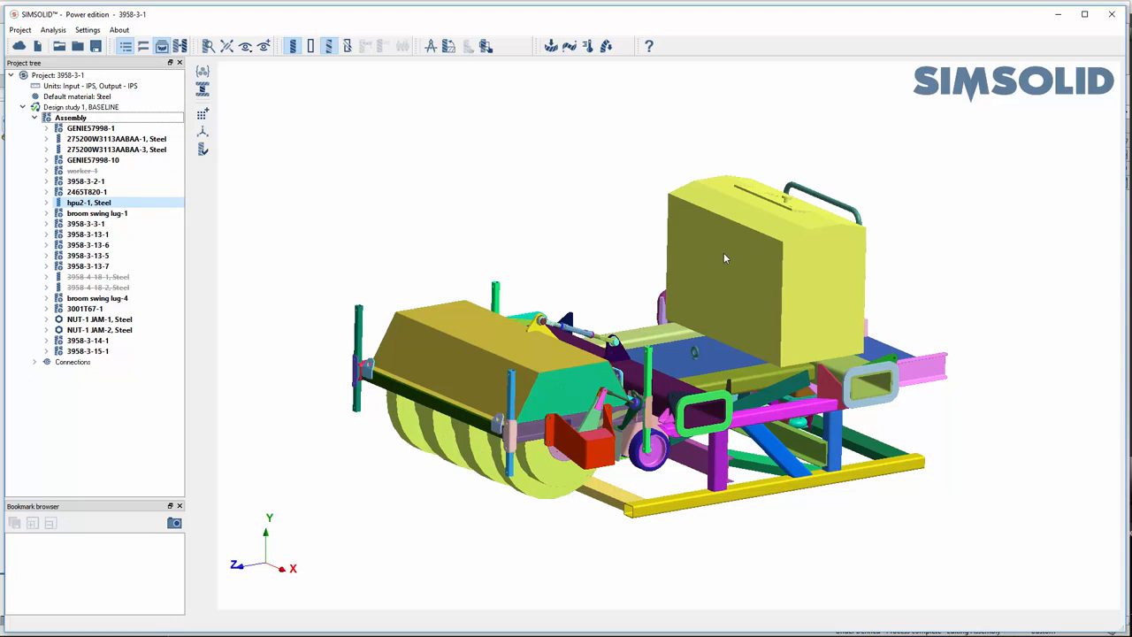
pyautogui.click(201, 92)
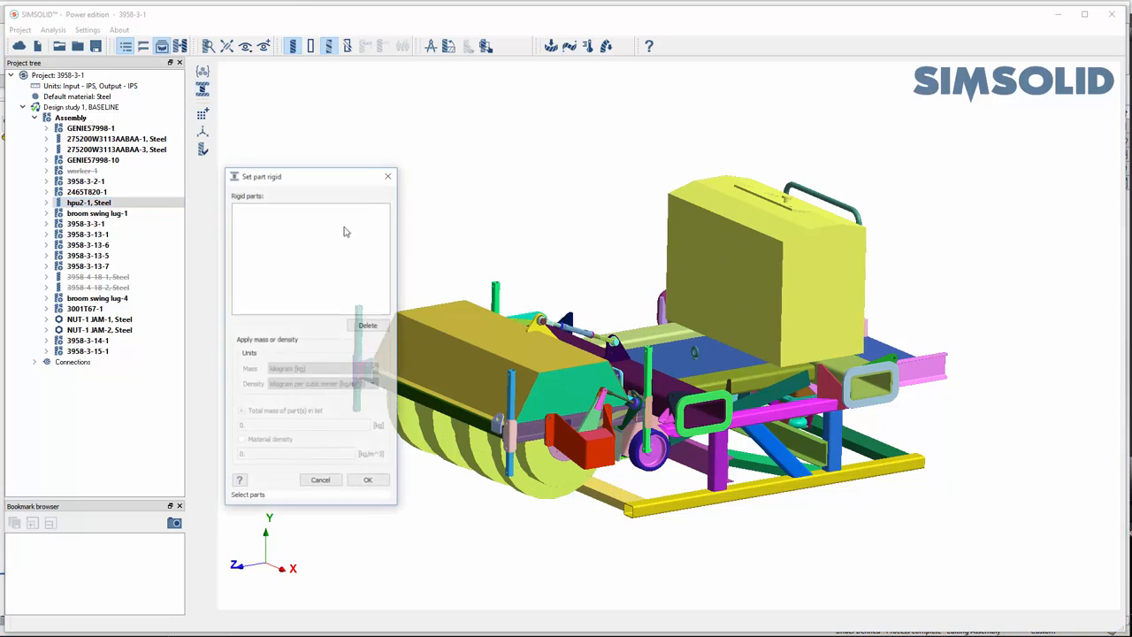
pyautogui.click(739, 294)
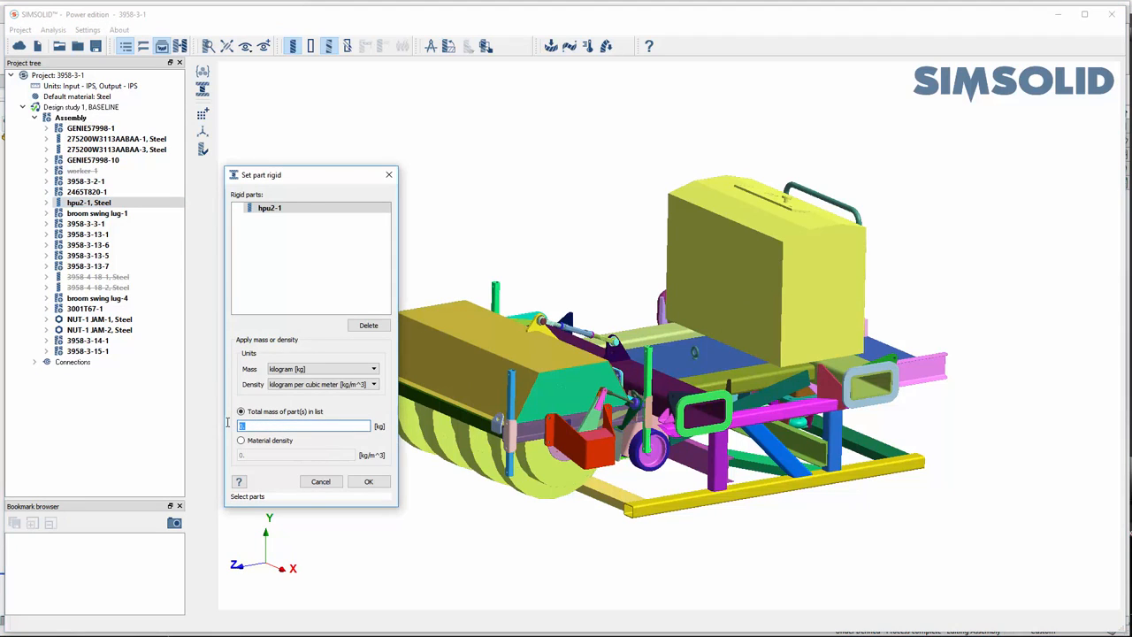
pyautogui.write('200')
pyautogui.click(369, 482)
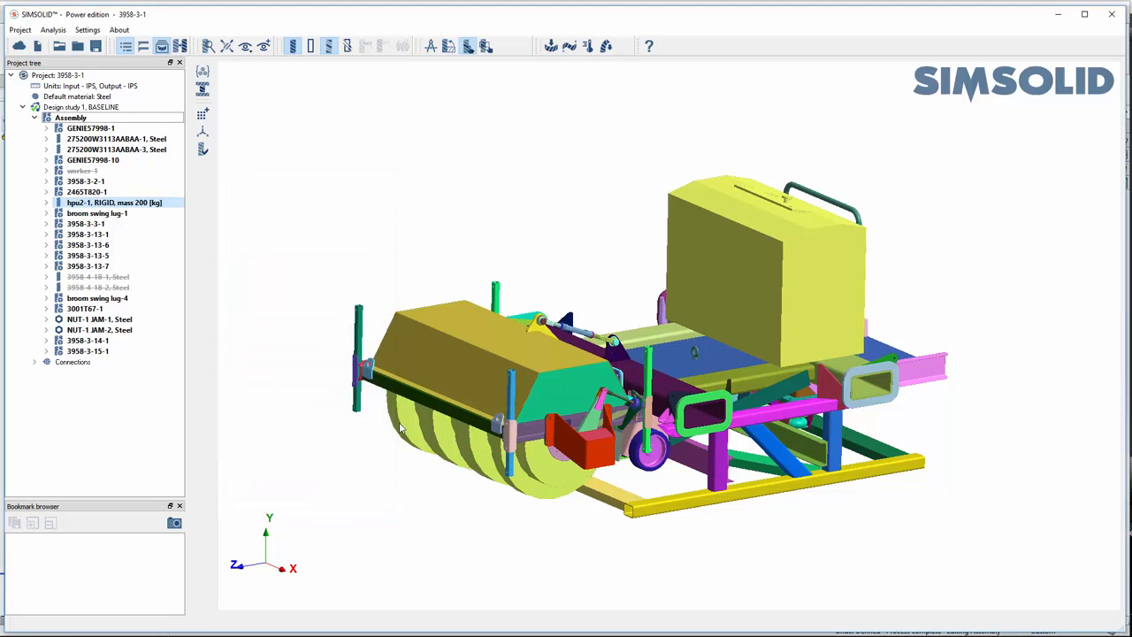
pyautogui.click(333, 218)
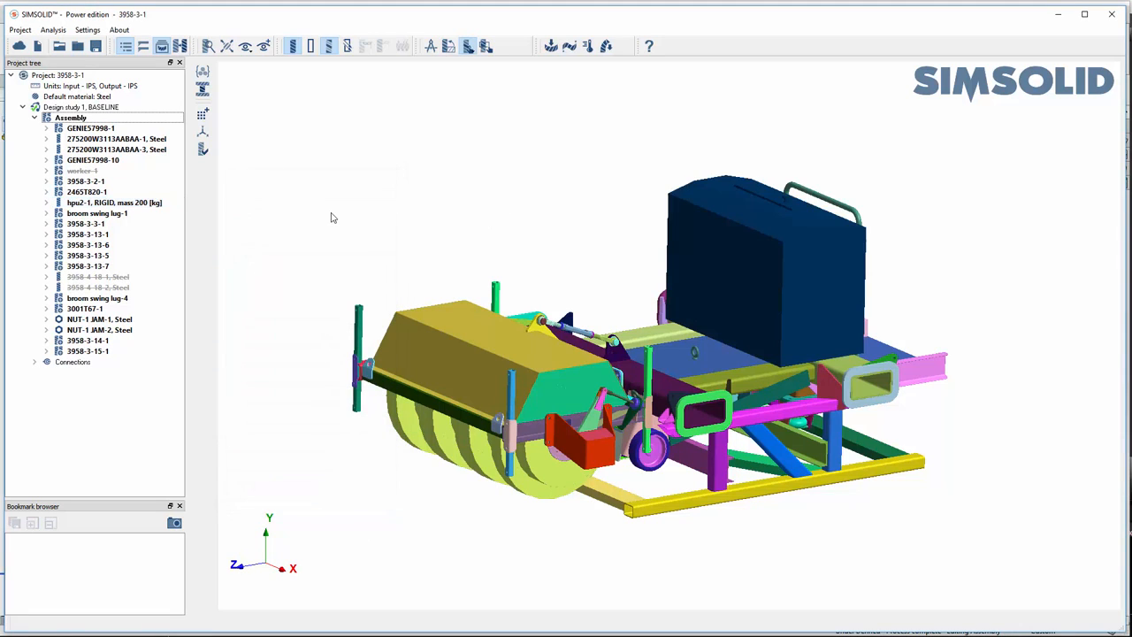
# - Set the broom-1 part as rigid with a total mass of 1000 kg
pyautogui.click(202, 89)
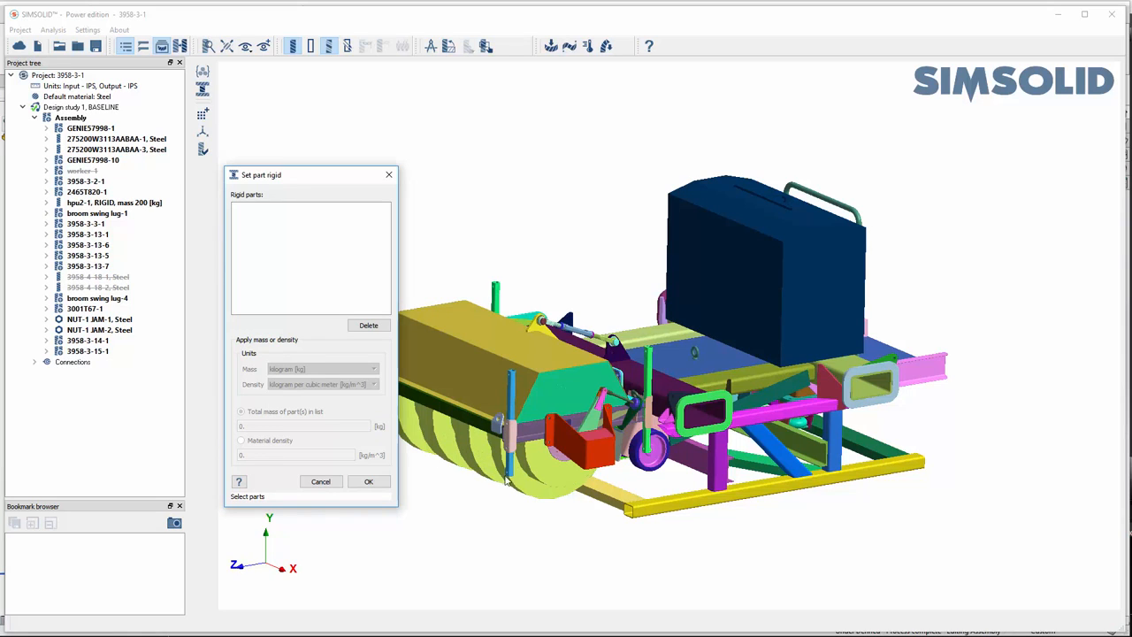
pyautogui.click(477, 467)
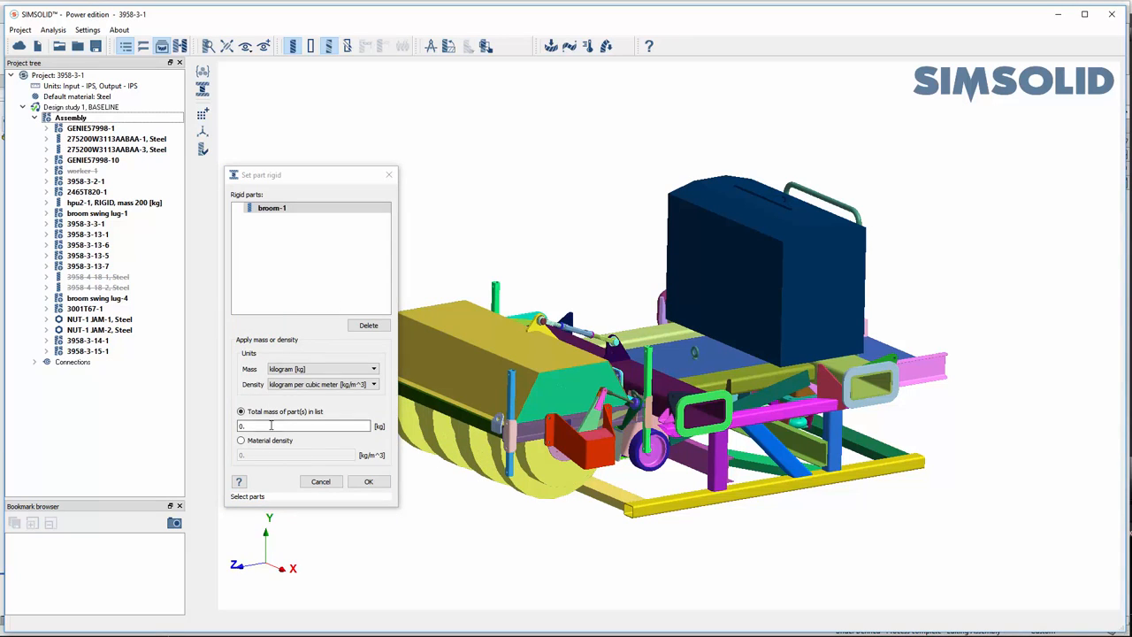
pyautogui.moveTo(272, 425); pyautogui.dragTo(226, 424)
pyautogui.write('1')
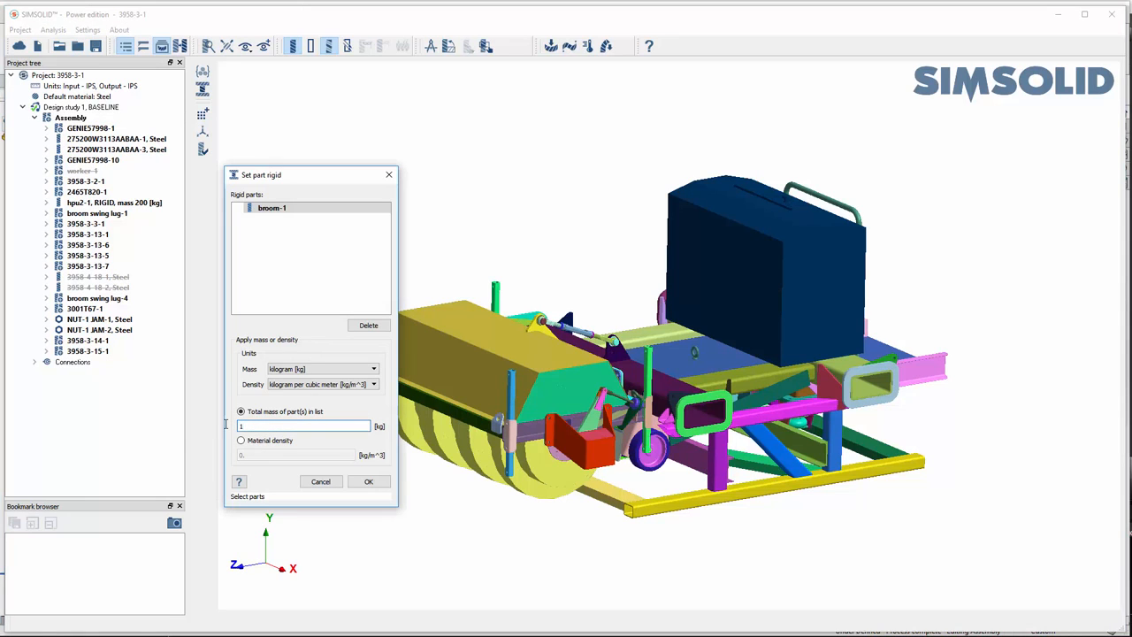
pyautogui.write('000')
pyautogui.click(368, 481)
pyautogui.moveTo(500, 519); pyautogui.dragTo(451, 494)
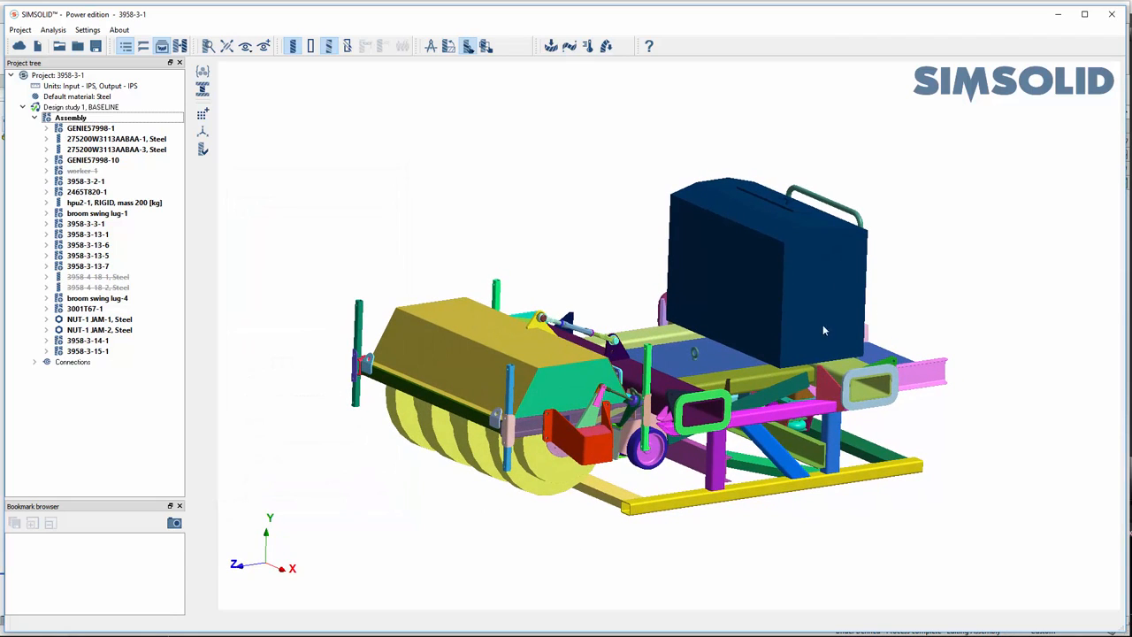
pyautogui.moveTo(555, 594); pyautogui.dragTo(792, 532)
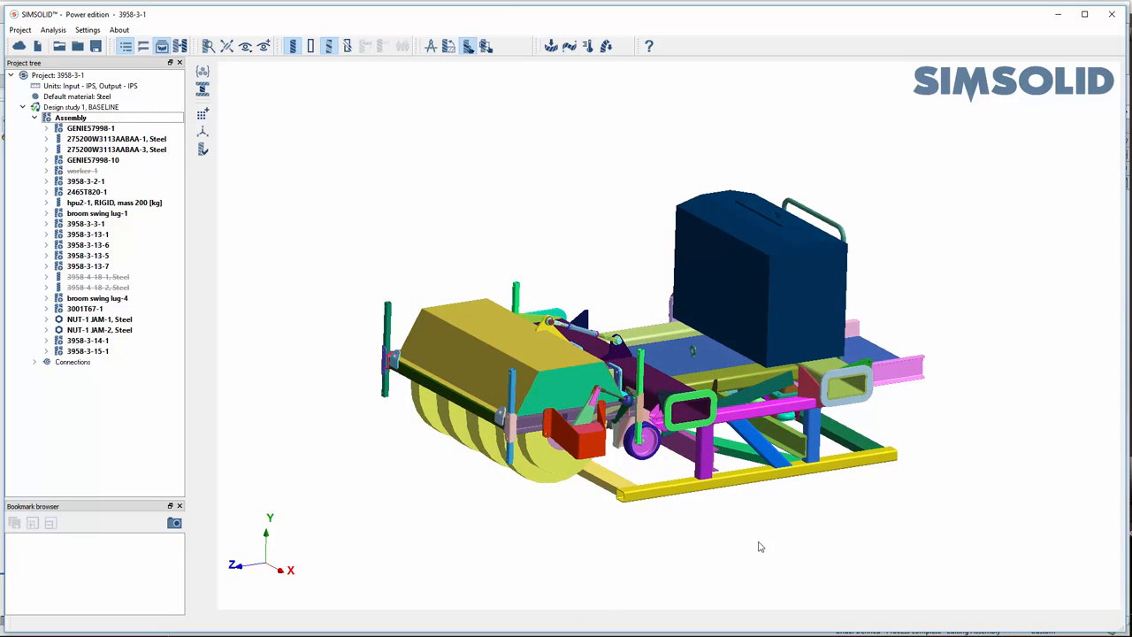
# - Add a structural analysis to Design study 1
pyautogui.click(550, 47)
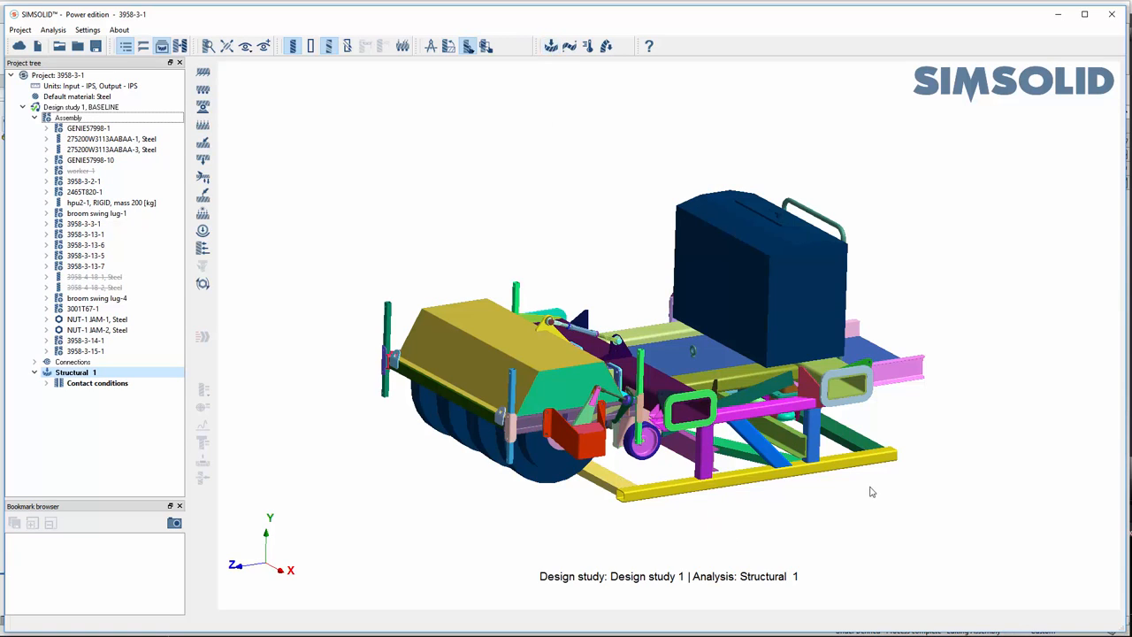
pyautogui.moveTo(864, 504); pyautogui.dragTo(775, 427)
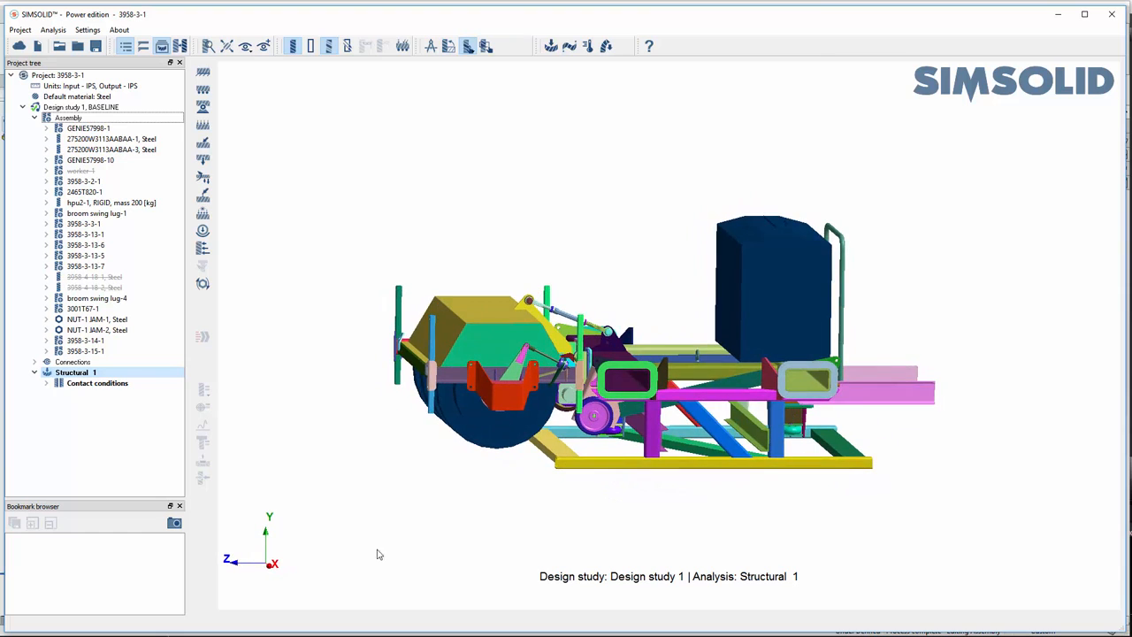
pyautogui.click(271, 566)
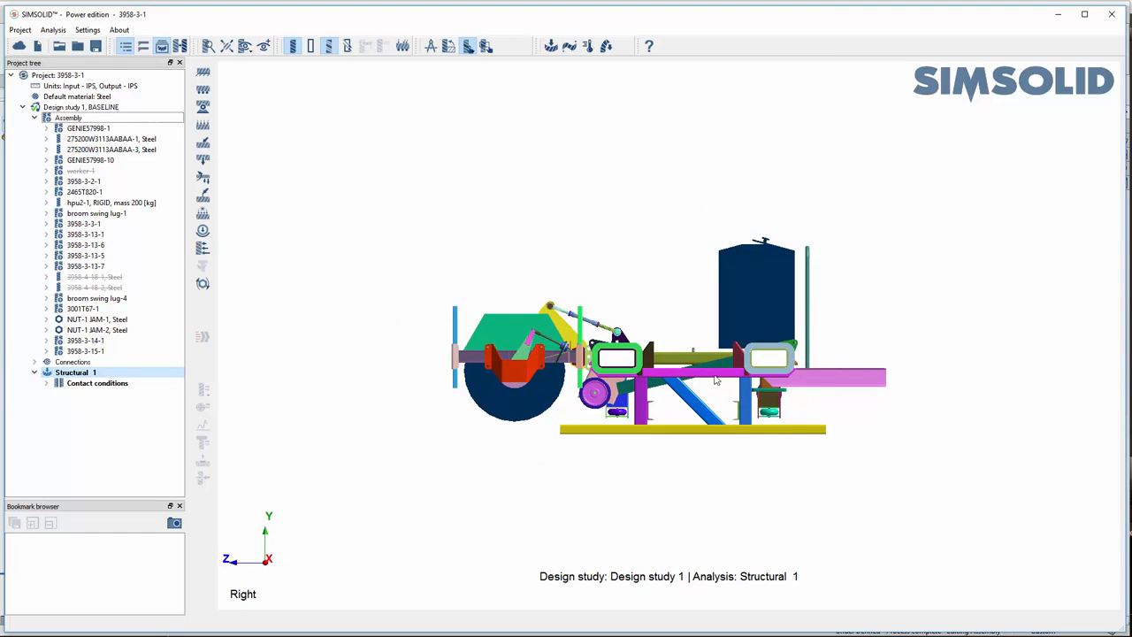
pyautogui.scroll(2, 694, 420)
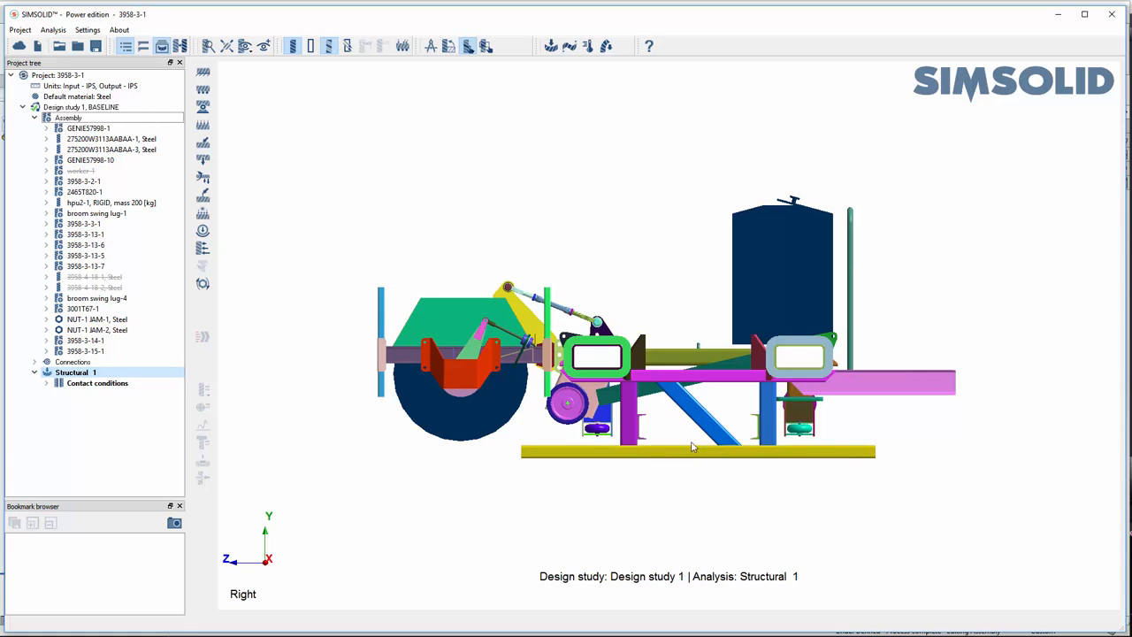
# - Fix the underside faces of the two long base skid rails with an Immovable support
pyautogui.moveTo(741, 386); pyautogui.dragTo(732, 302)
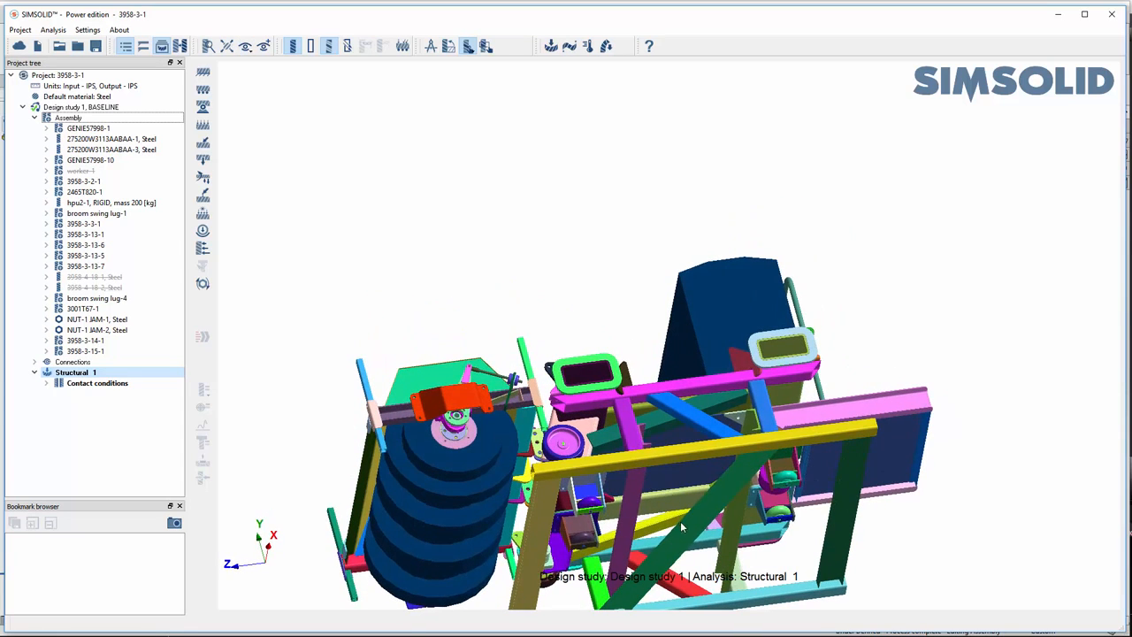
pyautogui.moveTo(684, 575); pyautogui.dragTo(677, 443, button='right')
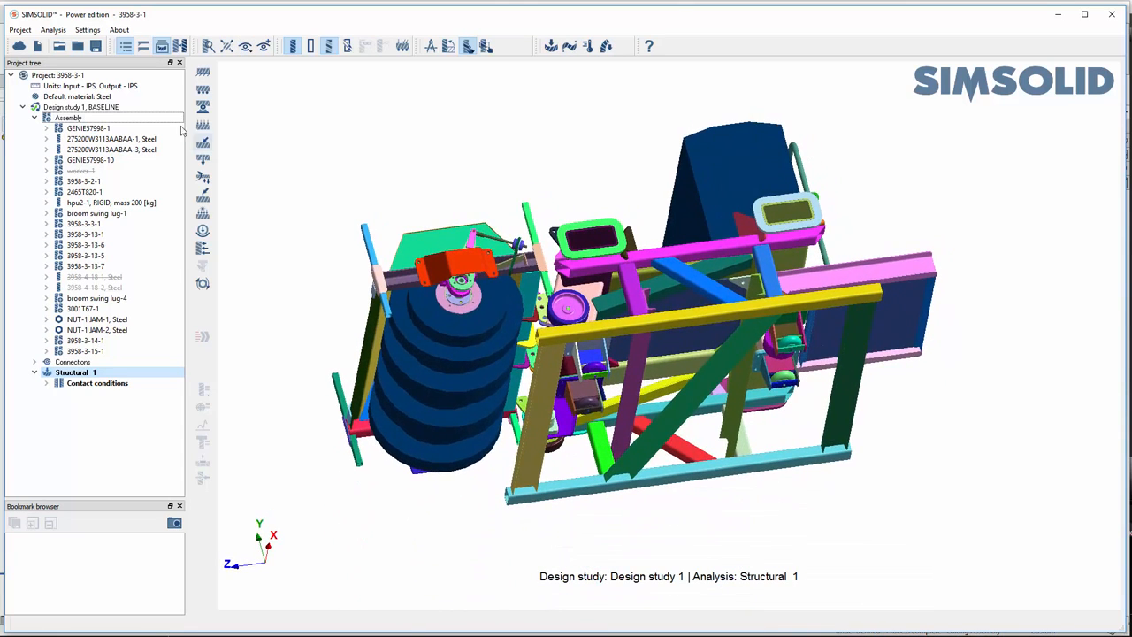
pyautogui.click(203, 72)
pyautogui.click(690, 319)
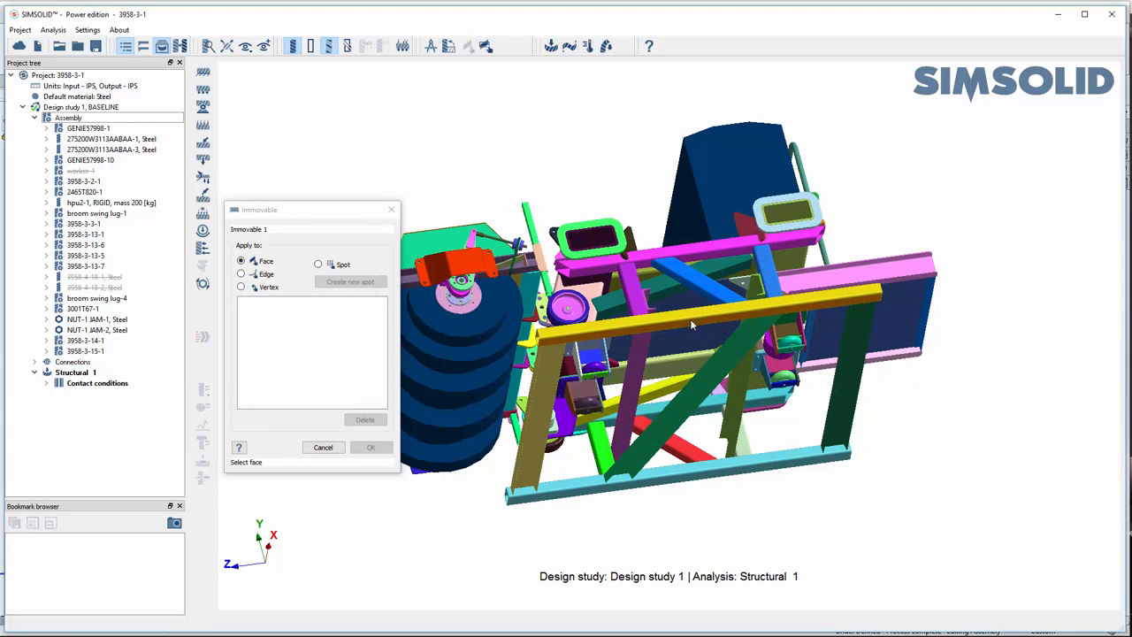
pyautogui.click(682, 480)
pyautogui.click(372, 448)
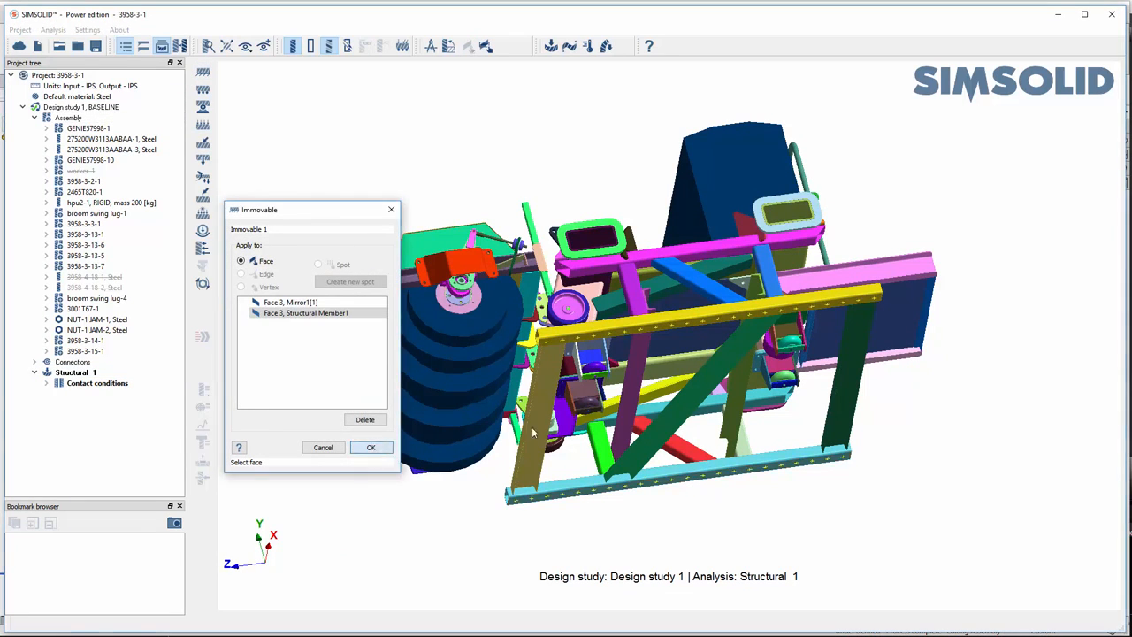
# - Add a global translational inertia load of 1 G in the Z direction
pyautogui.moveTo(718, 290); pyautogui.dragTo(722, 277)
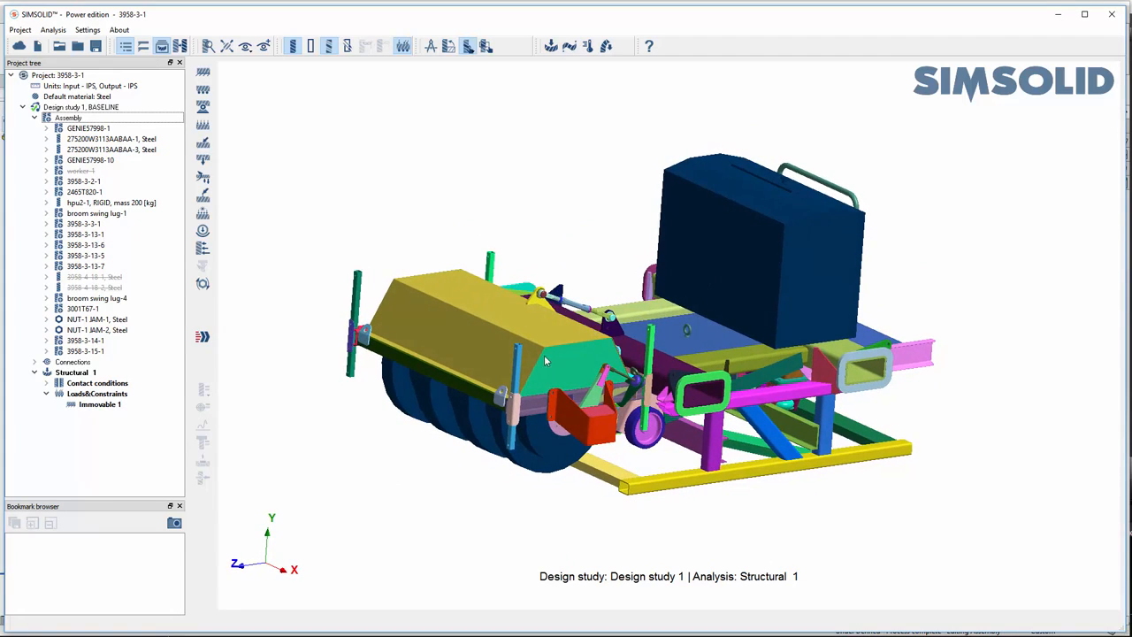
pyautogui.click(203, 179)
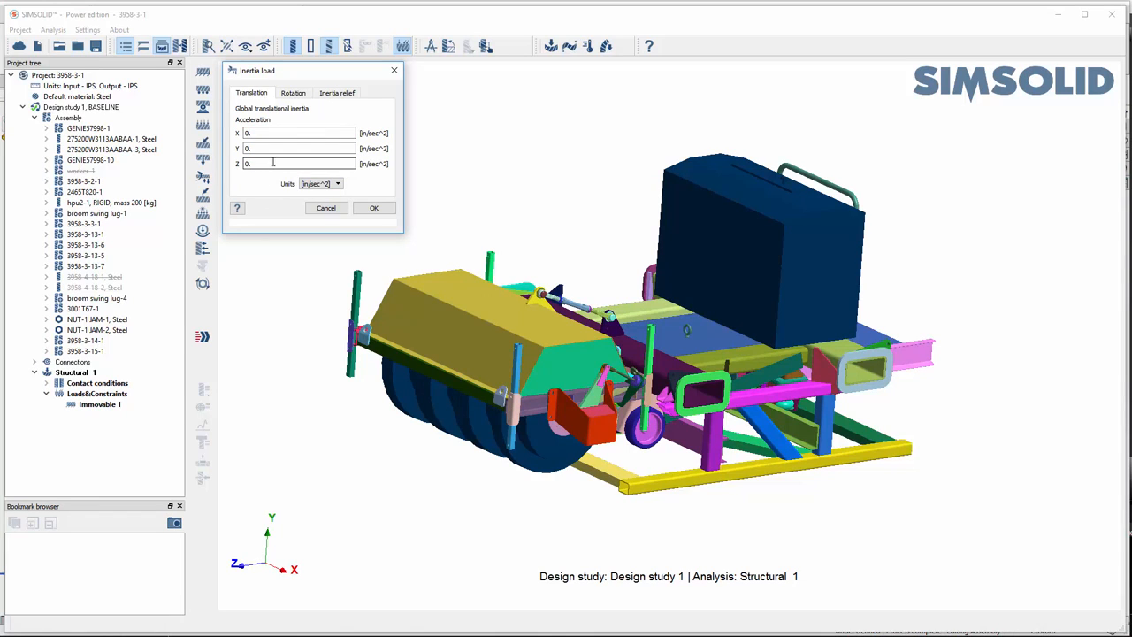
pyautogui.click(321, 184)
pyautogui.click(316, 198)
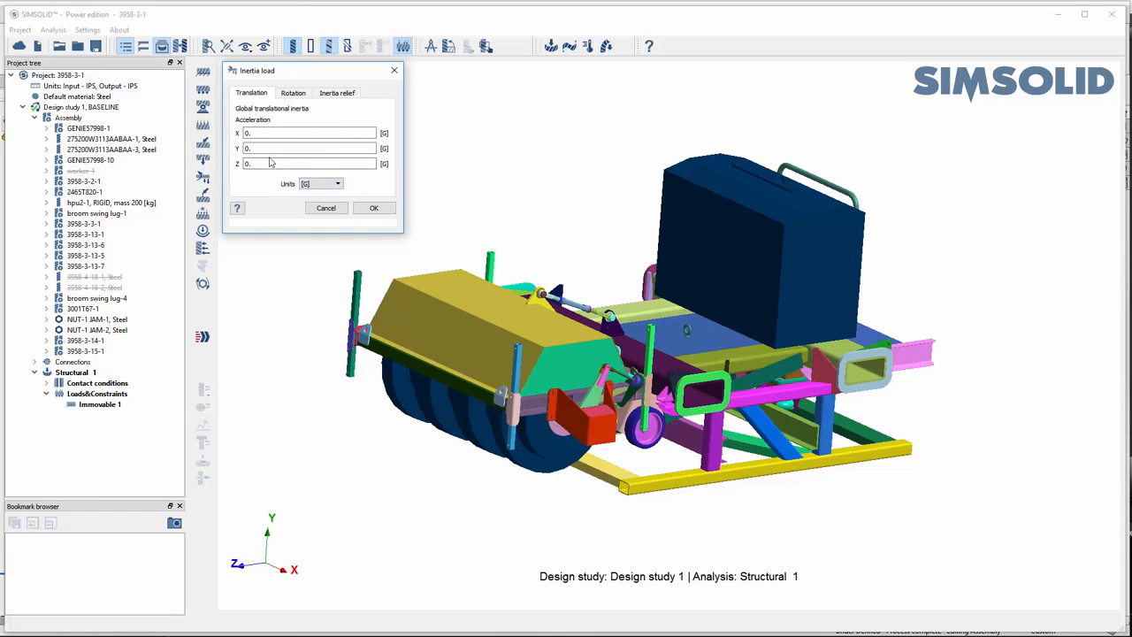
pyautogui.moveTo(270, 164); pyautogui.dragTo(238, 162)
pyautogui.write('1')
pyautogui.click(375, 208)
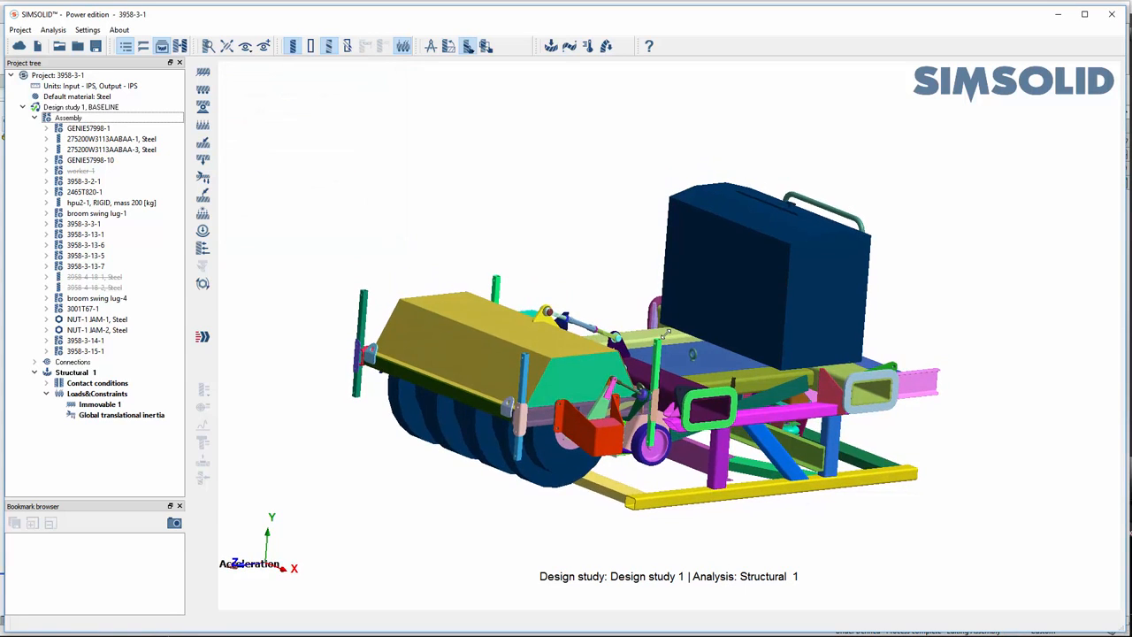
# - Solve the Structural 1 analysis
pyautogui.moveTo(735, 312); pyautogui.dragTo(636, 336, button='middle')
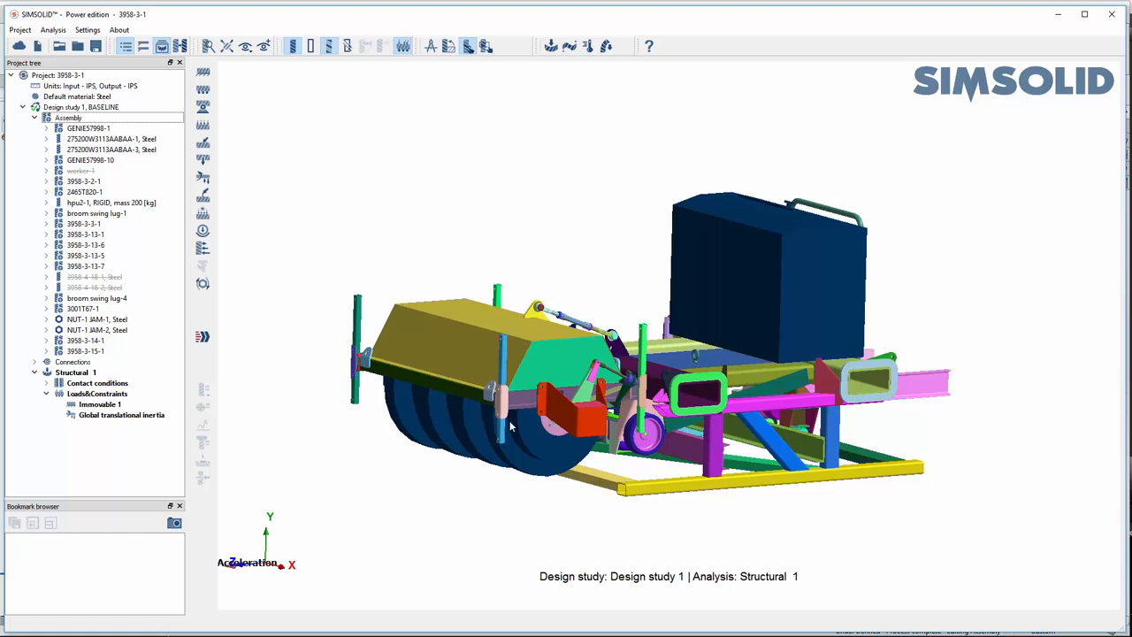
pyautogui.moveTo(756, 420); pyautogui.dragTo(583, 418, button='middle')
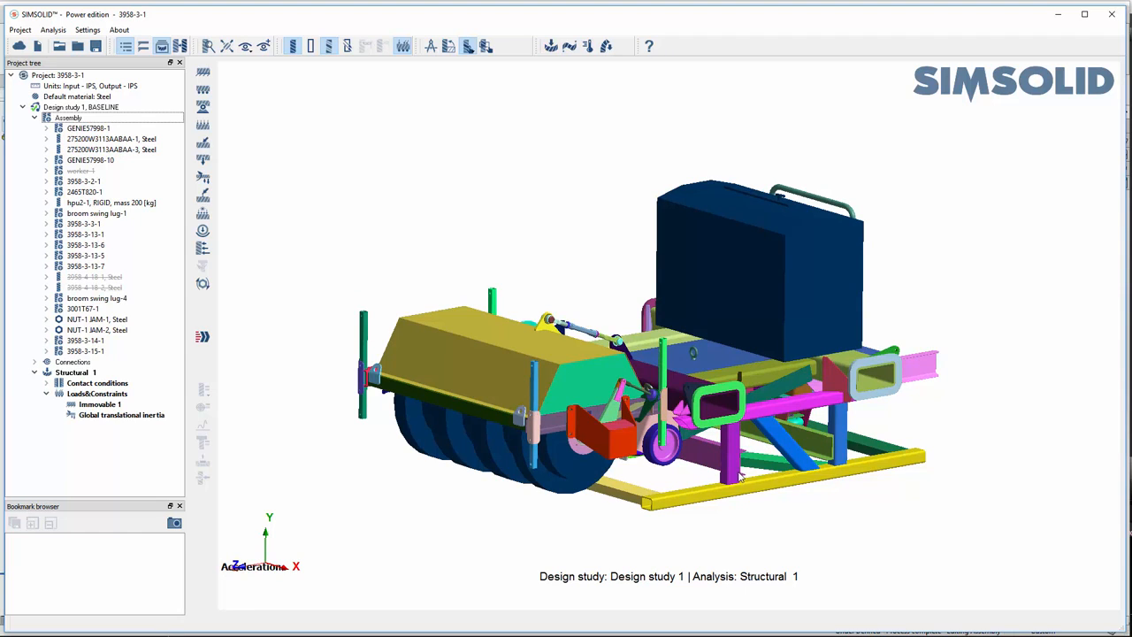
pyautogui.moveTo(741, 477); pyautogui.dragTo(735, 457, button='right')
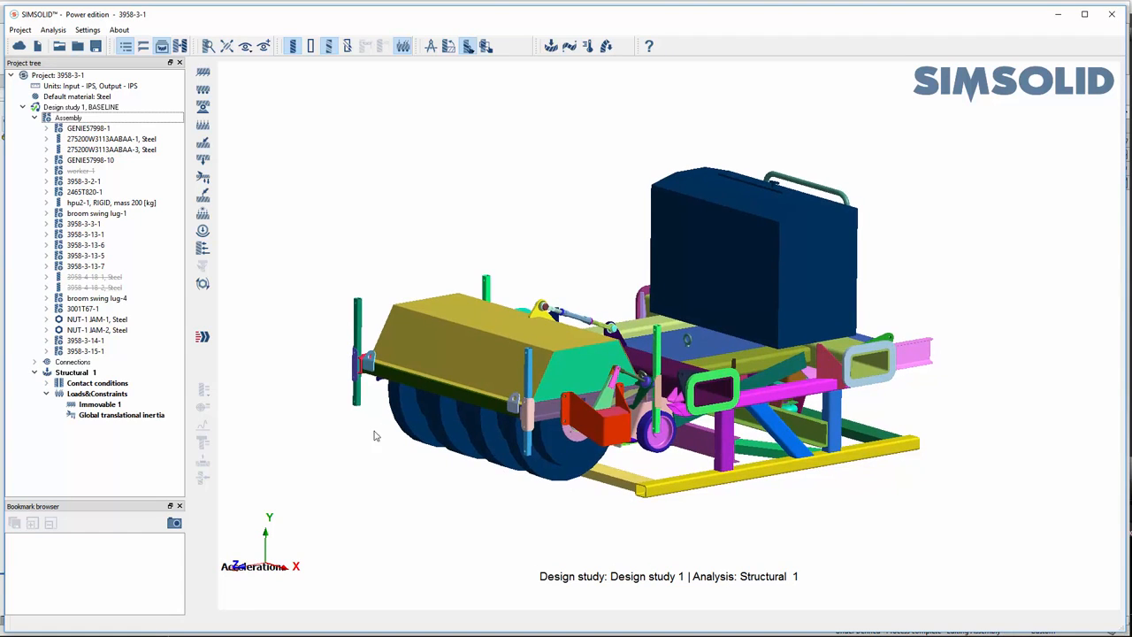
pyautogui.click(203, 337)
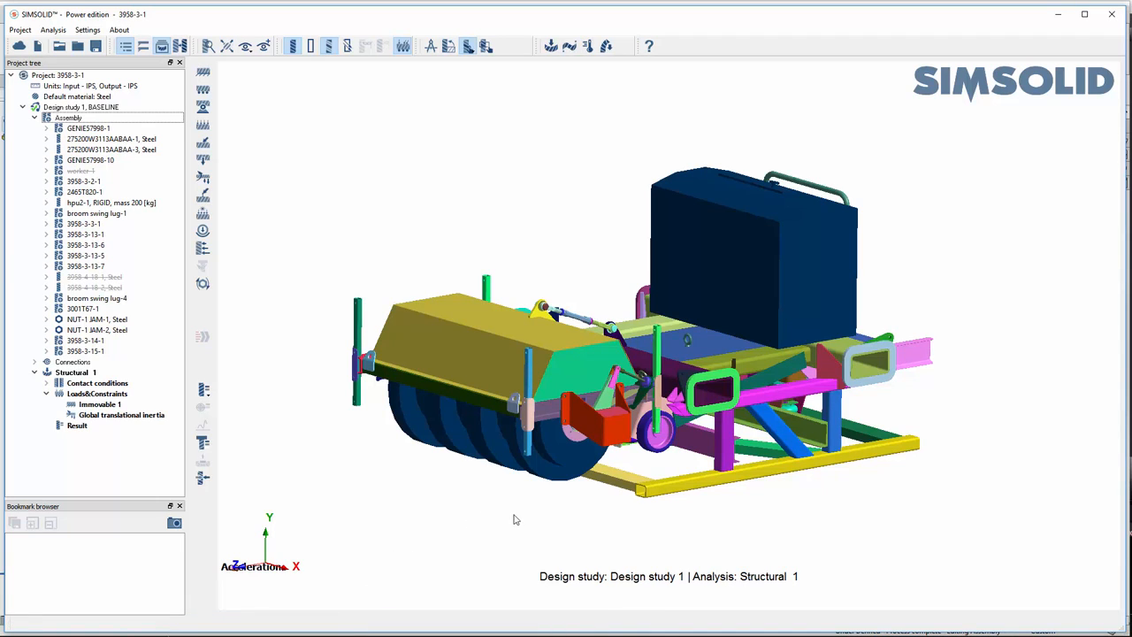
# - Plot the Displacement Magnitude of Structural 1 on the deformed shape, seen in the Right view
pyautogui.click(203, 390)
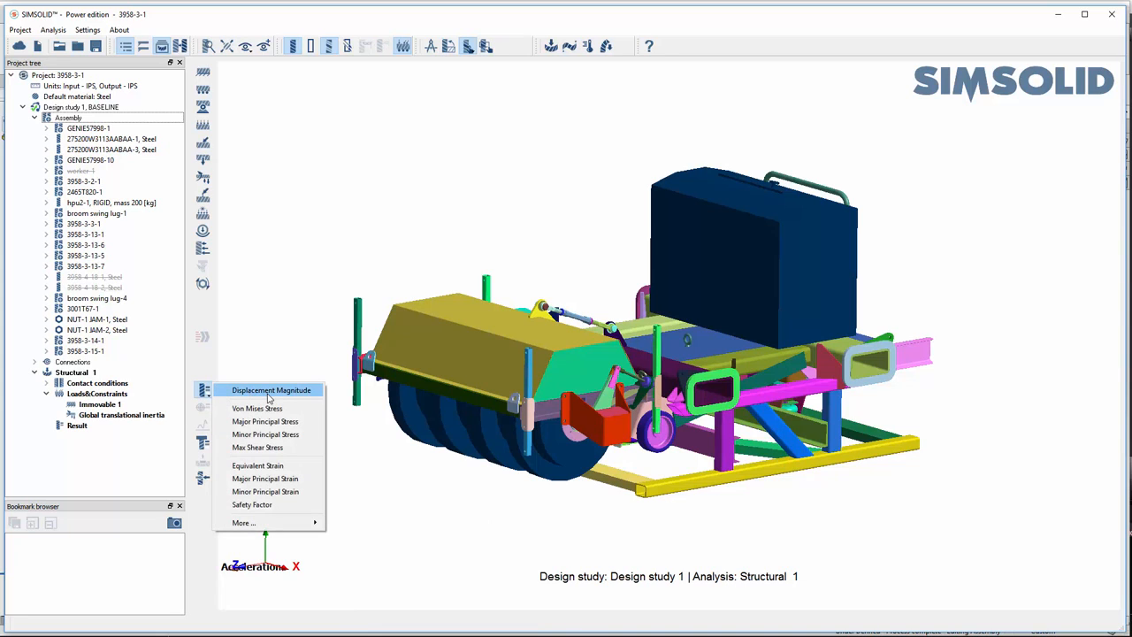
pyautogui.click(269, 392)
pyautogui.click(294, 567)
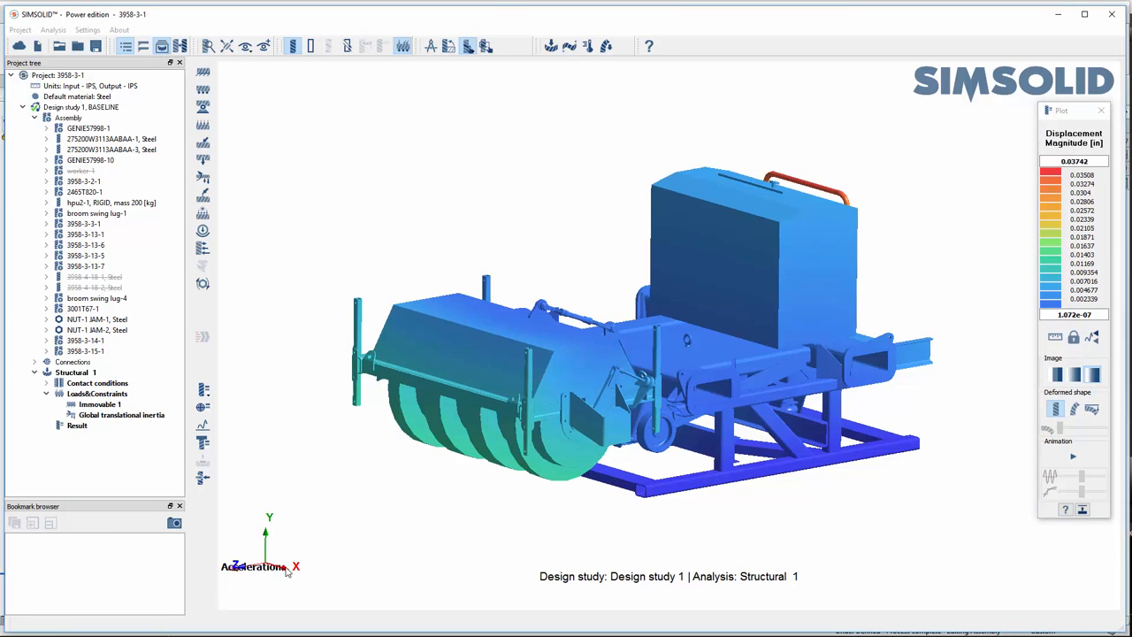
pyautogui.click(1073, 408)
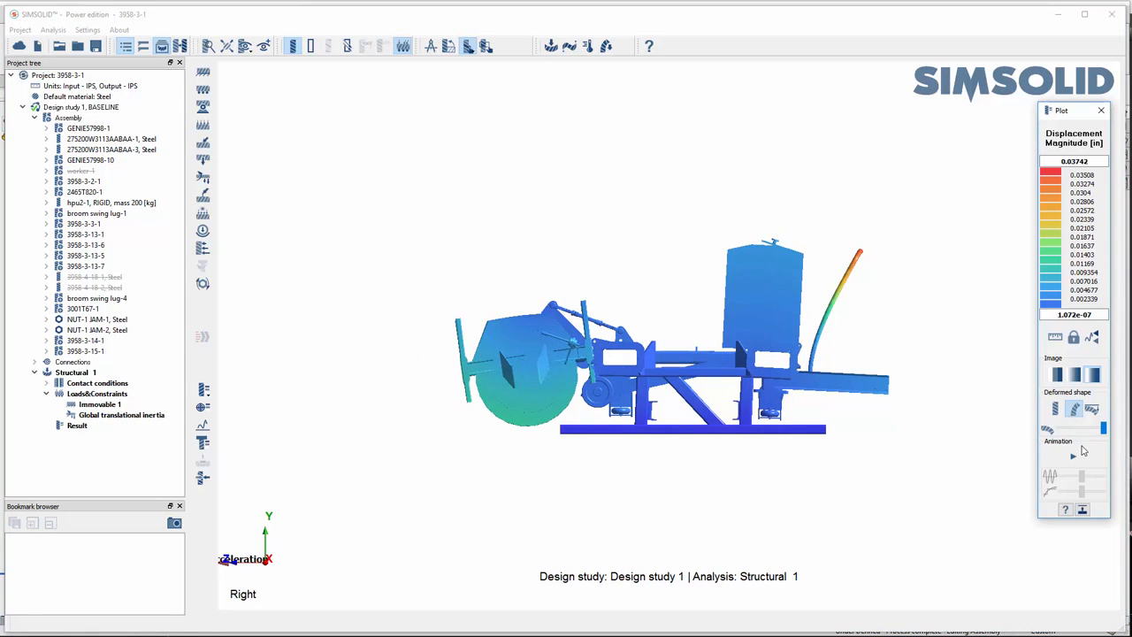
# - Animate the displacement plot at maximum speed, watch the motion, and stop the animation
pyautogui.click(1073, 455)
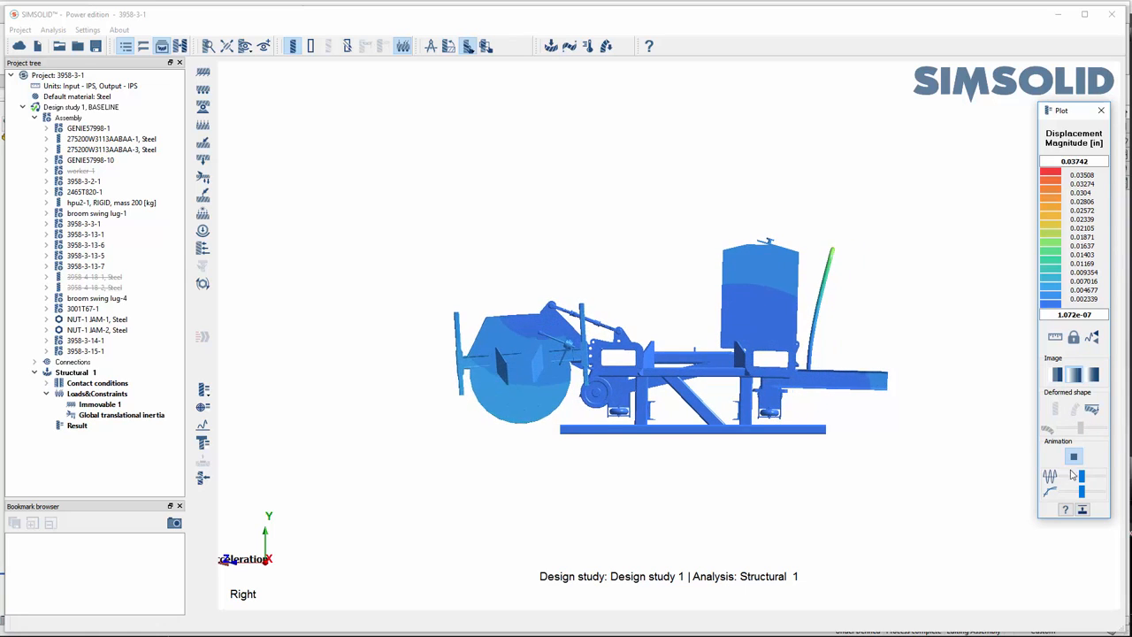
pyautogui.moveTo(1081, 476); pyautogui.dragTo(1102, 476)
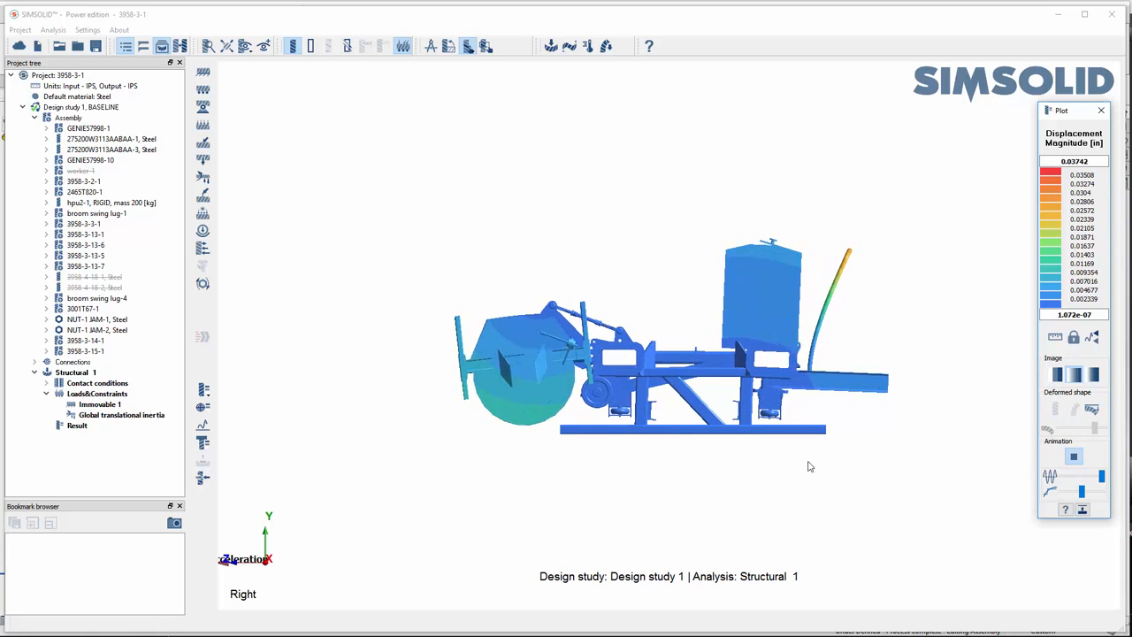
pyautogui.click(1074, 458)
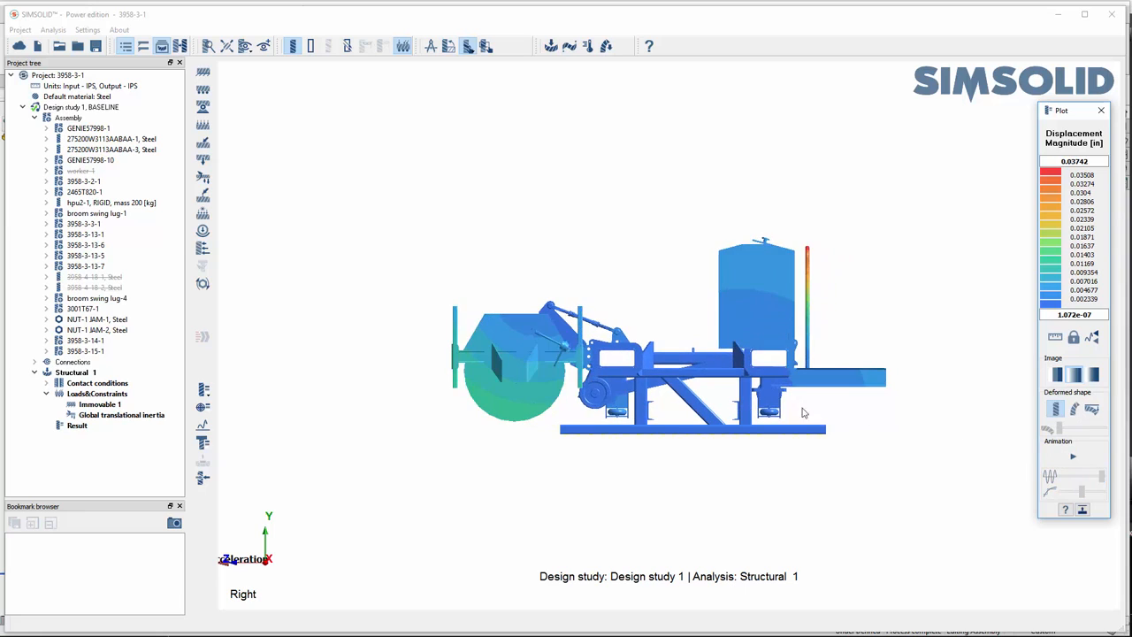
# - Examine the Von Mises Stress in the support frame, including on the deformed shape, and close the plot
pyautogui.moveTo(804, 413)
pyautogui.mouseDown()
pyautogui.moveTo(829, 432)
pyautogui.moveTo(810, 425)
pyautogui.mouseUp()
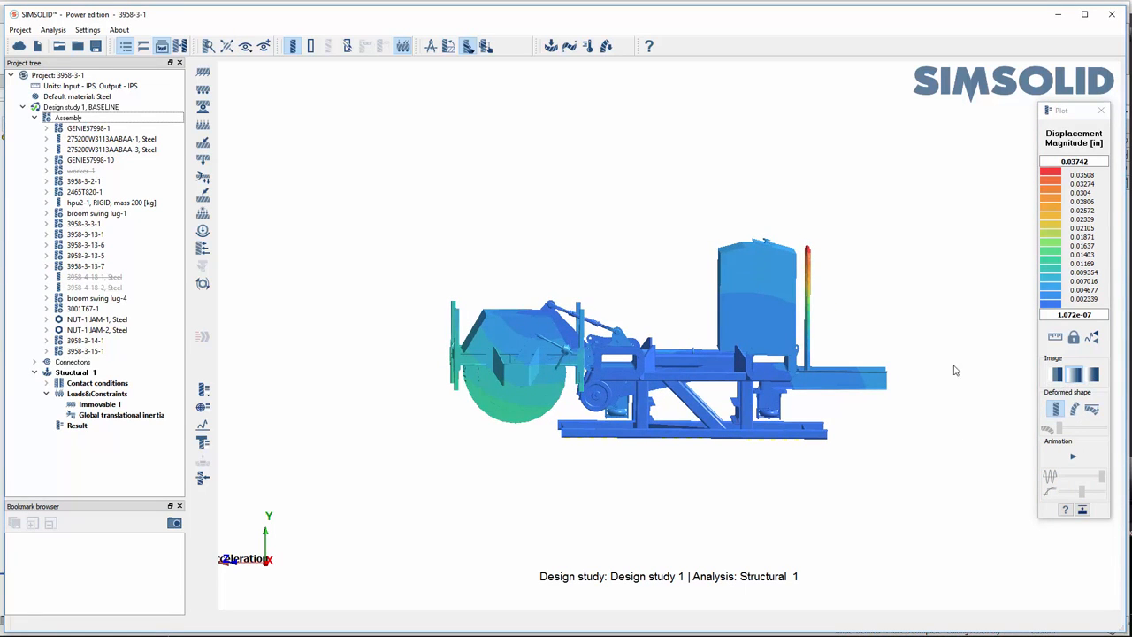
pyautogui.click(203, 390)
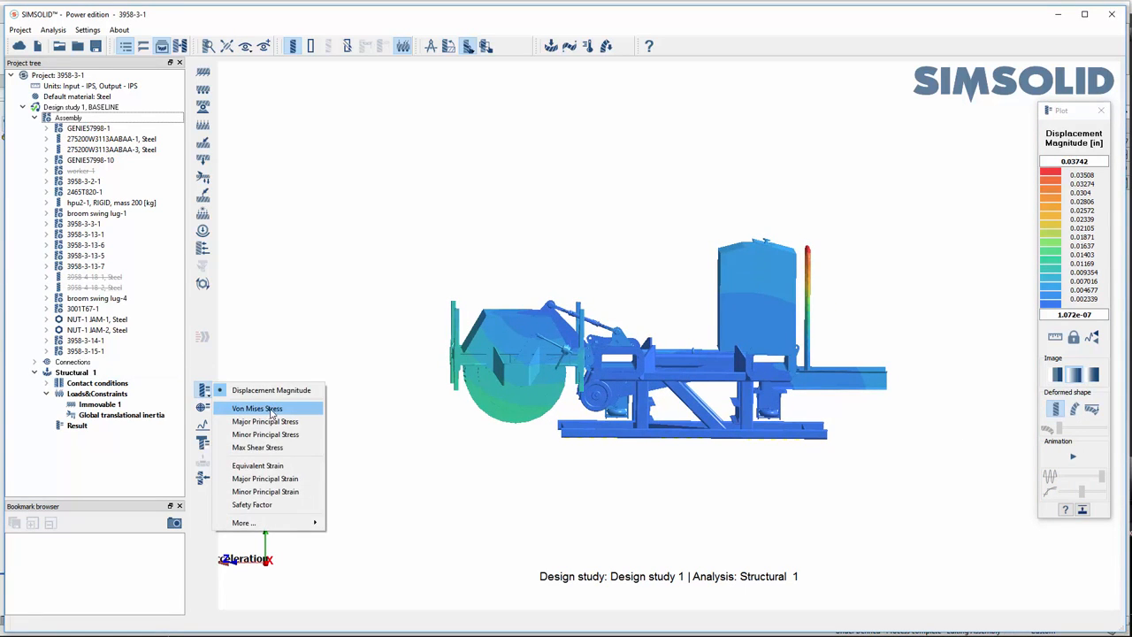
pyautogui.click(270, 411)
pyautogui.moveTo(625, 462); pyautogui.dragTo(690, 454)
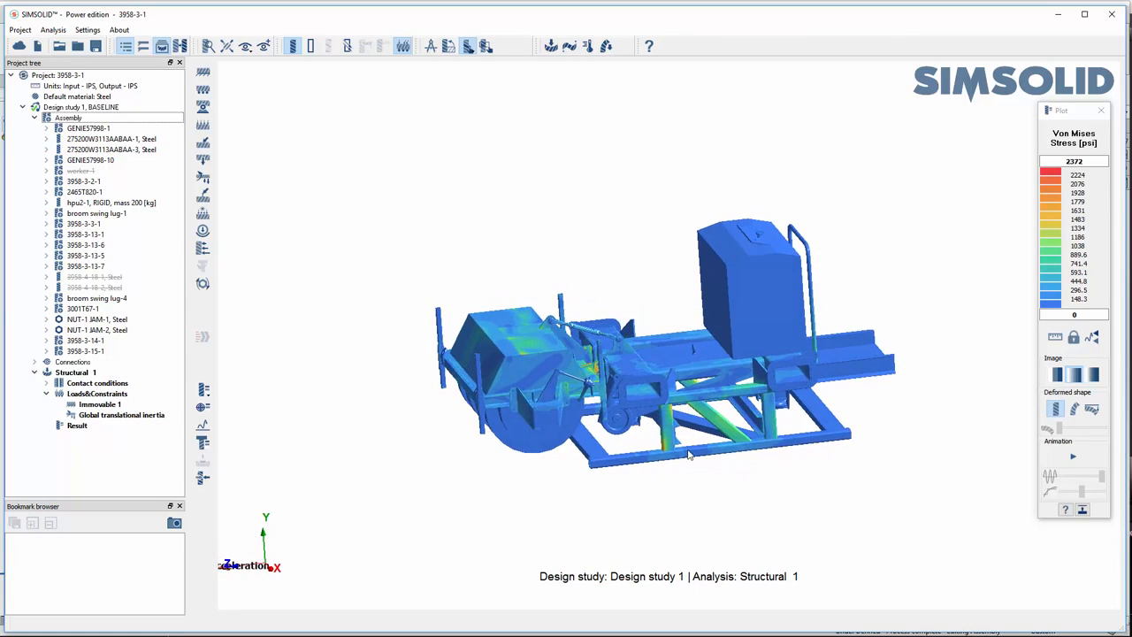
pyautogui.scroll(5, 689, 455)
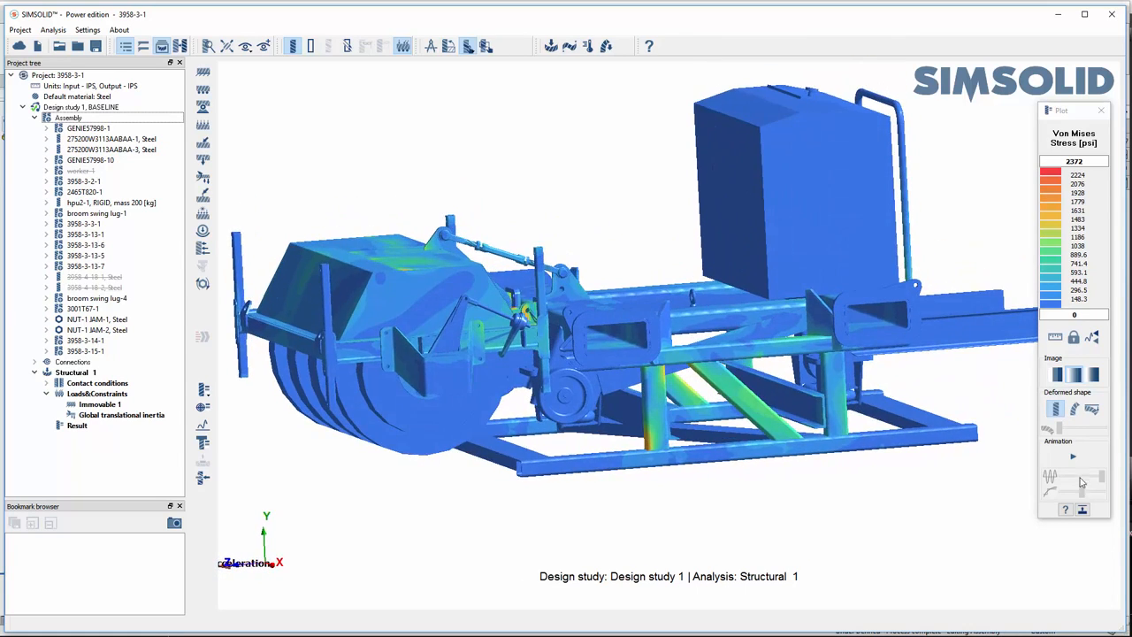
pyautogui.click(1074, 409)
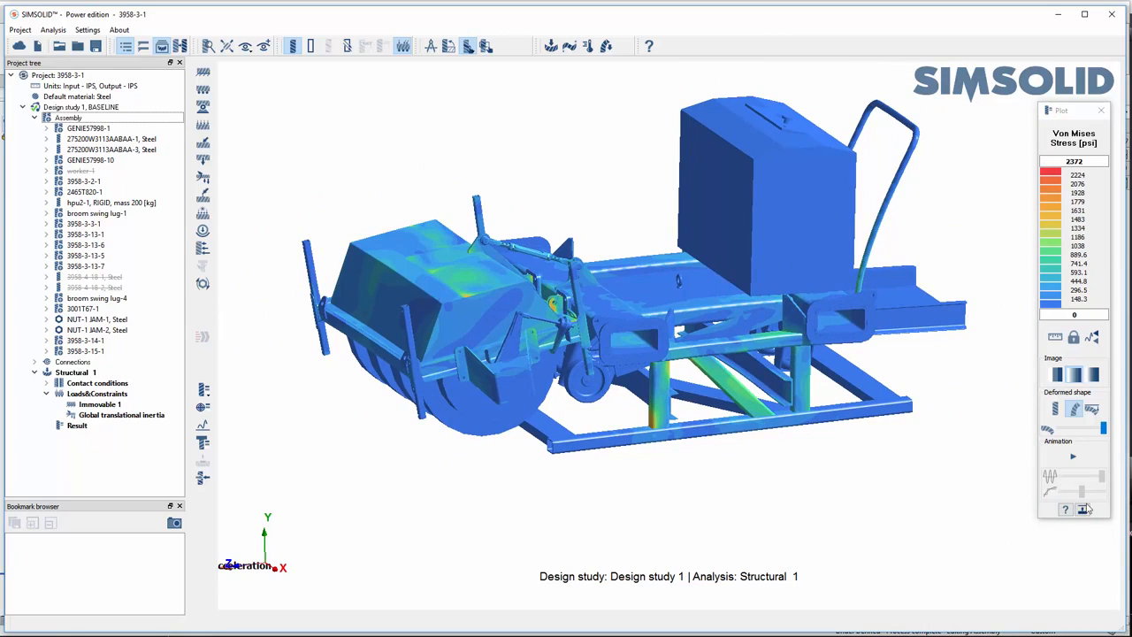
pyautogui.click(1101, 109)
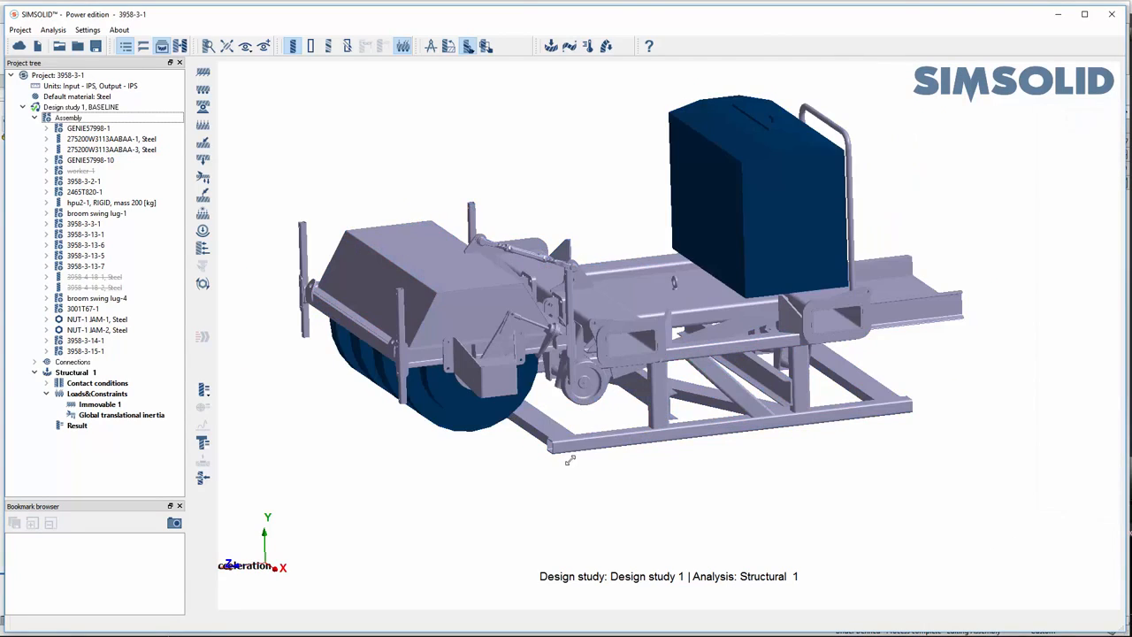
# - Copy the Structural 1 analysis with its support and inertia load as a second structural analysis
pyautogui.moveTo(571, 460); pyautogui.dragTo(574, 453)
pyautogui.moveTo(738, 451); pyautogui.dragTo(741, 472, button='right')
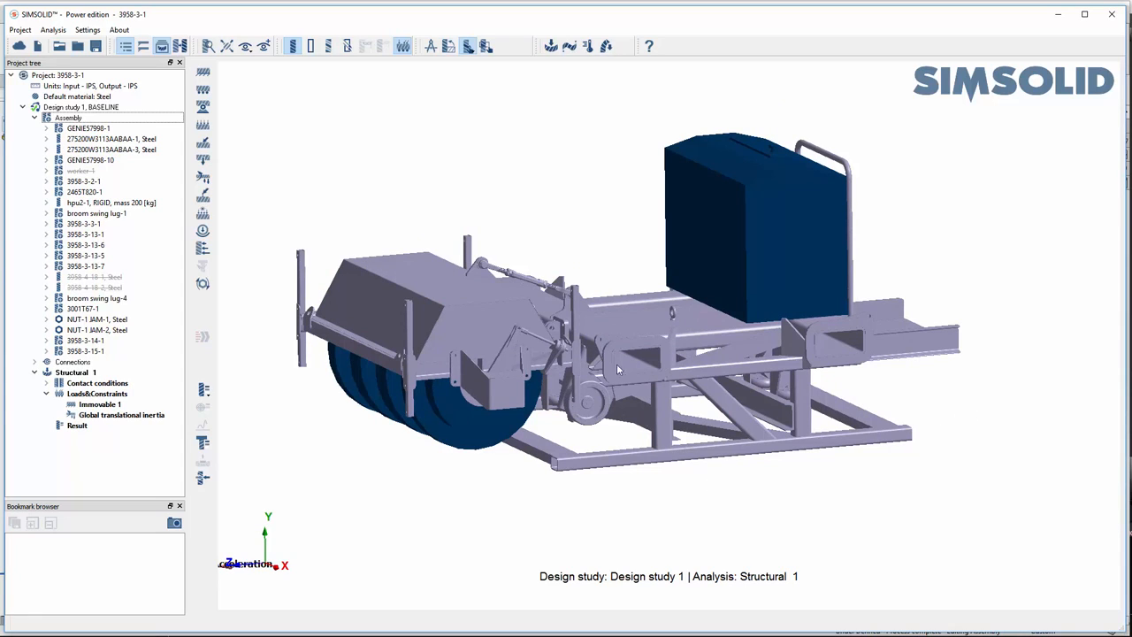
pyautogui.click(77, 375)
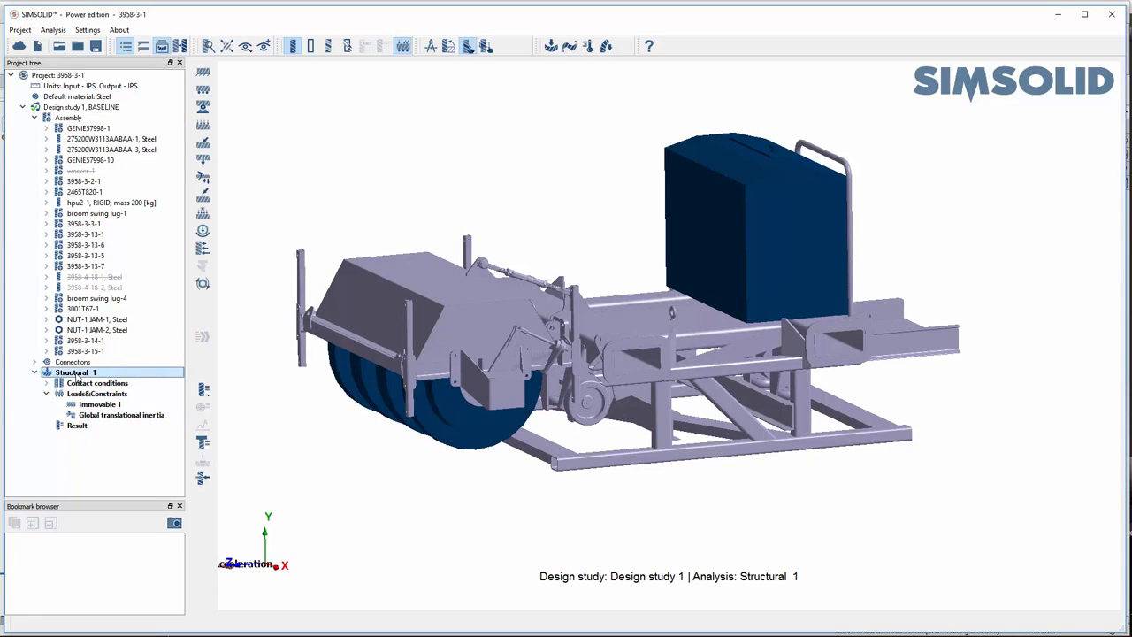
pyautogui.rightClick(77, 375)
pyautogui.click(89, 396)
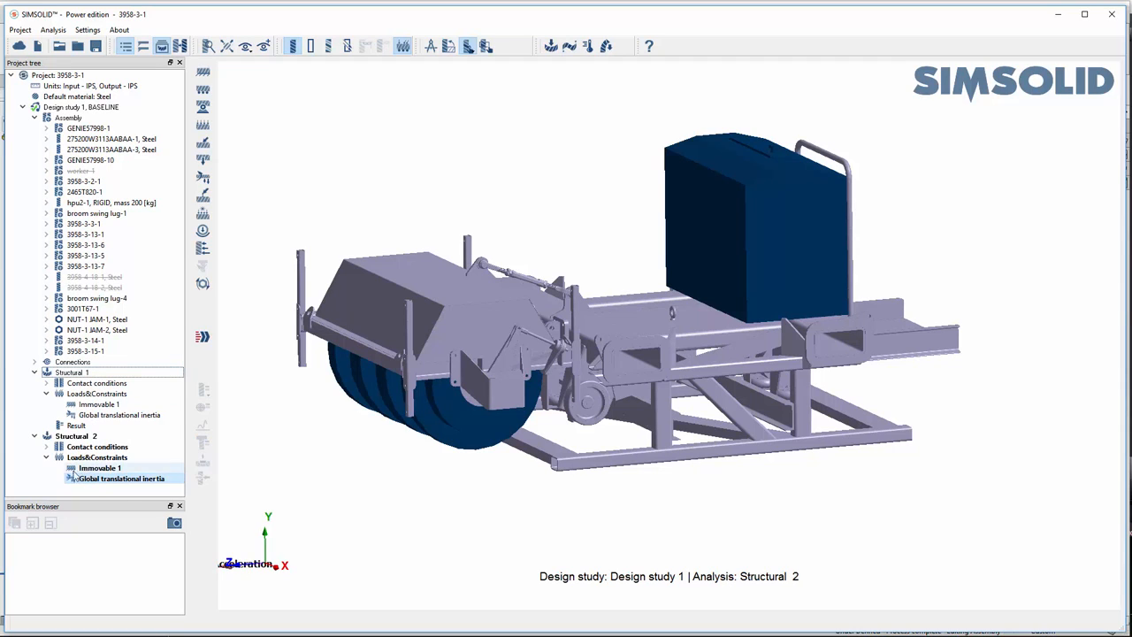
# - Change the global translational inertia in Structural 2 to 1 G in X and 0 in Z
pyautogui.click(138, 479)
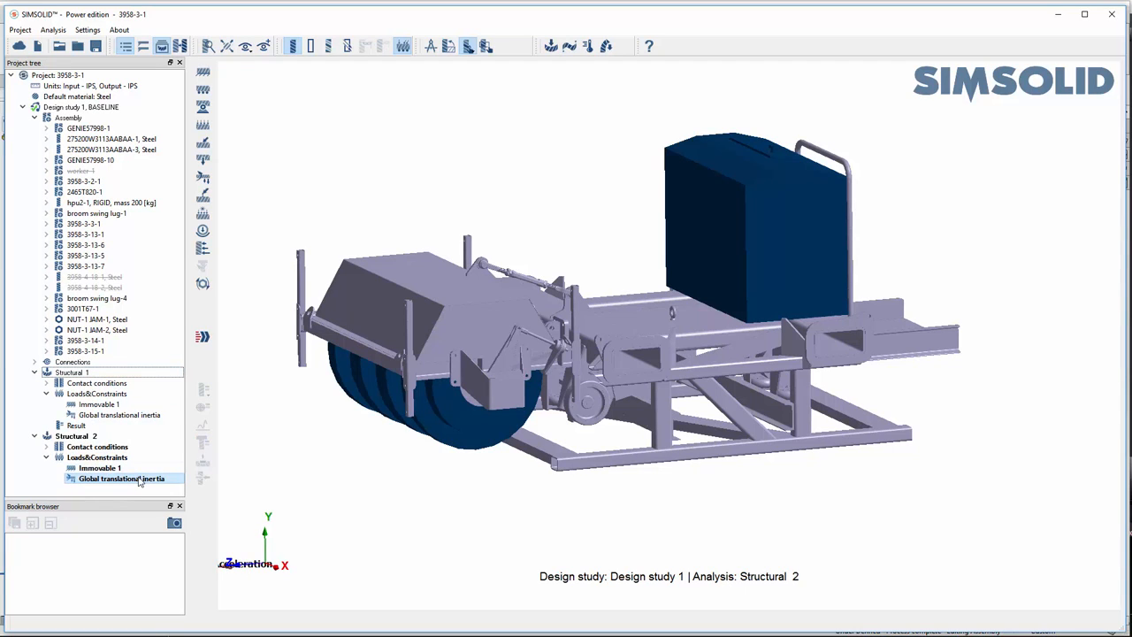
pyautogui.doubleClick(137, 478)
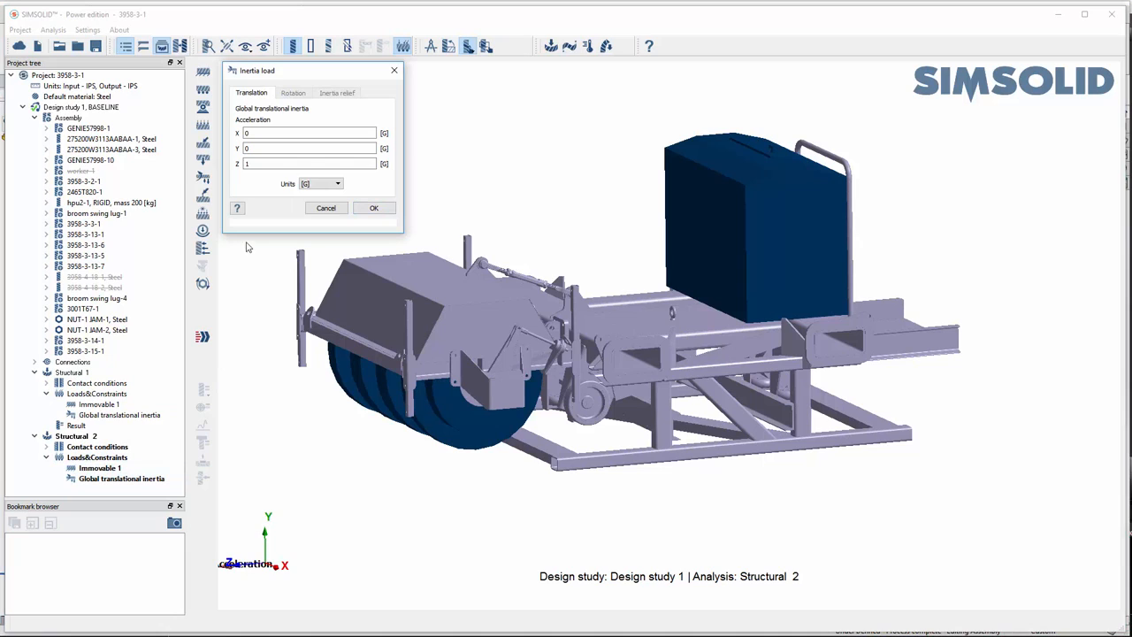
pyautogui.click(259, 163)
pyautogui.moveTo(258, 133); pyautogui.dragTo(244, 132)
pyautogui.write('1')
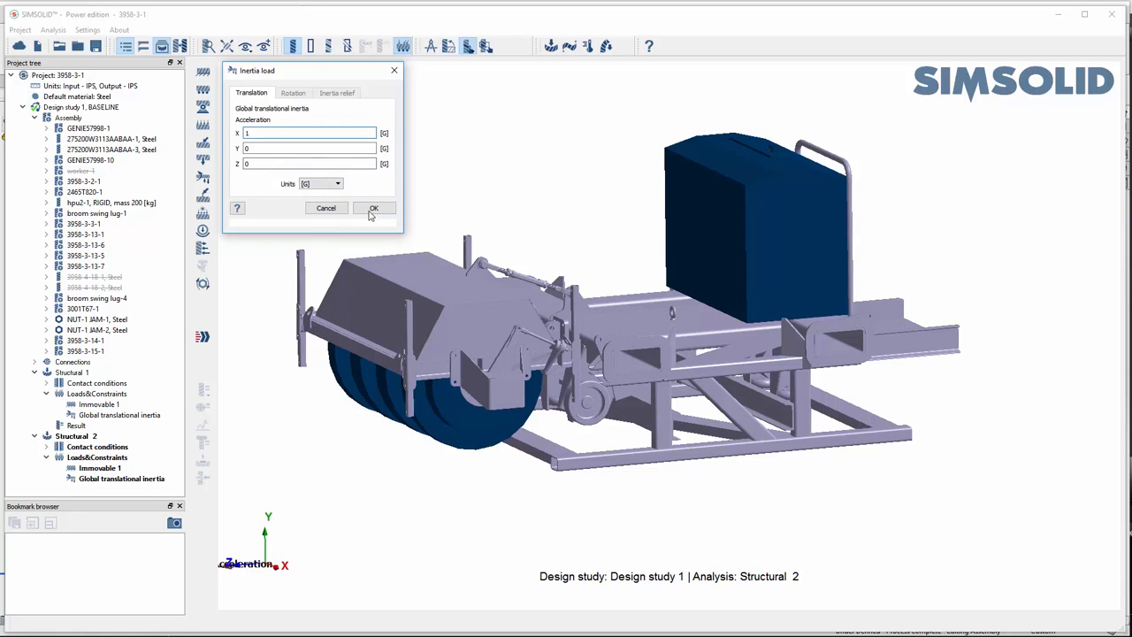
pyautogui.click(372, 209)
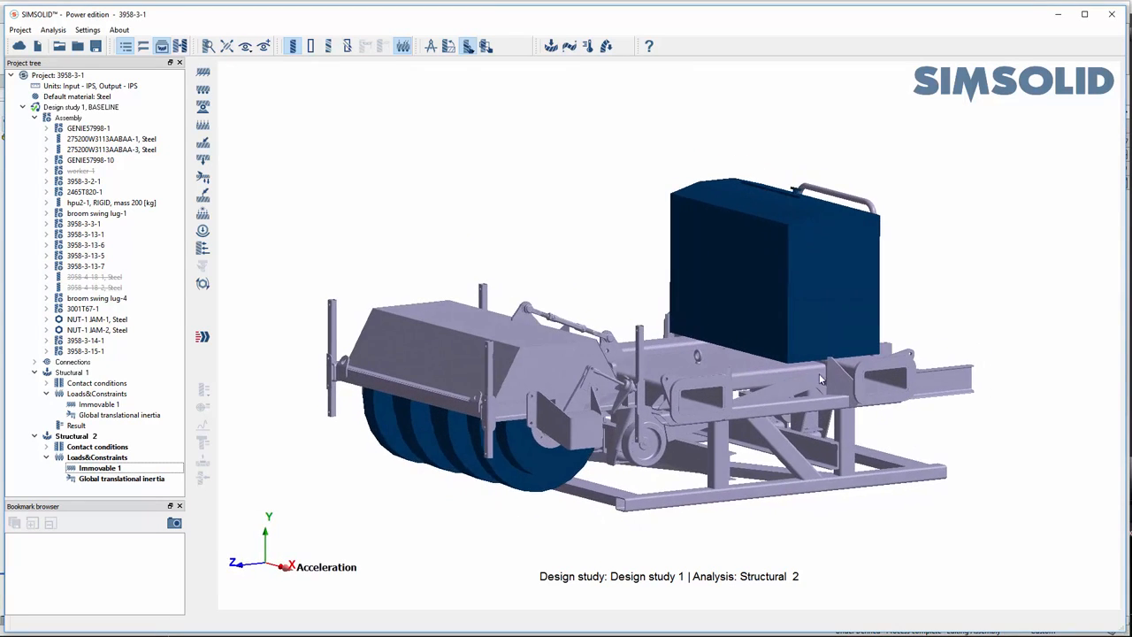
# - Solve the Structural 2 analysis
pyautogui.moveTo(680, 419); pyautogui.dragTo(681, 396, button='right')
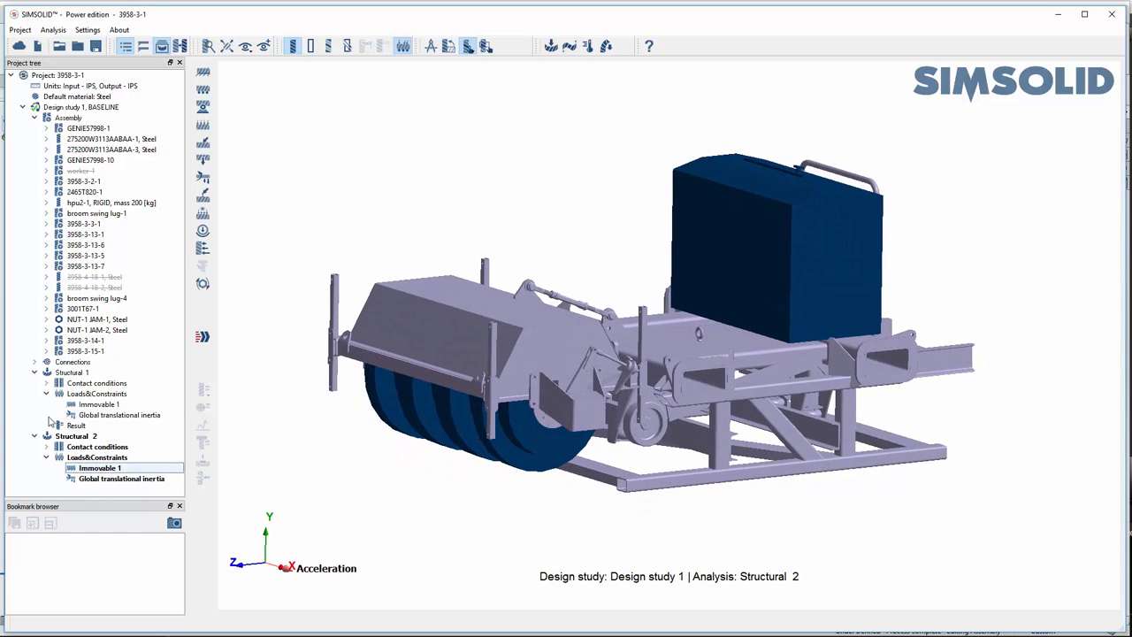
pyautogui.click(71, 436)
pyautogui.click(202, 336)
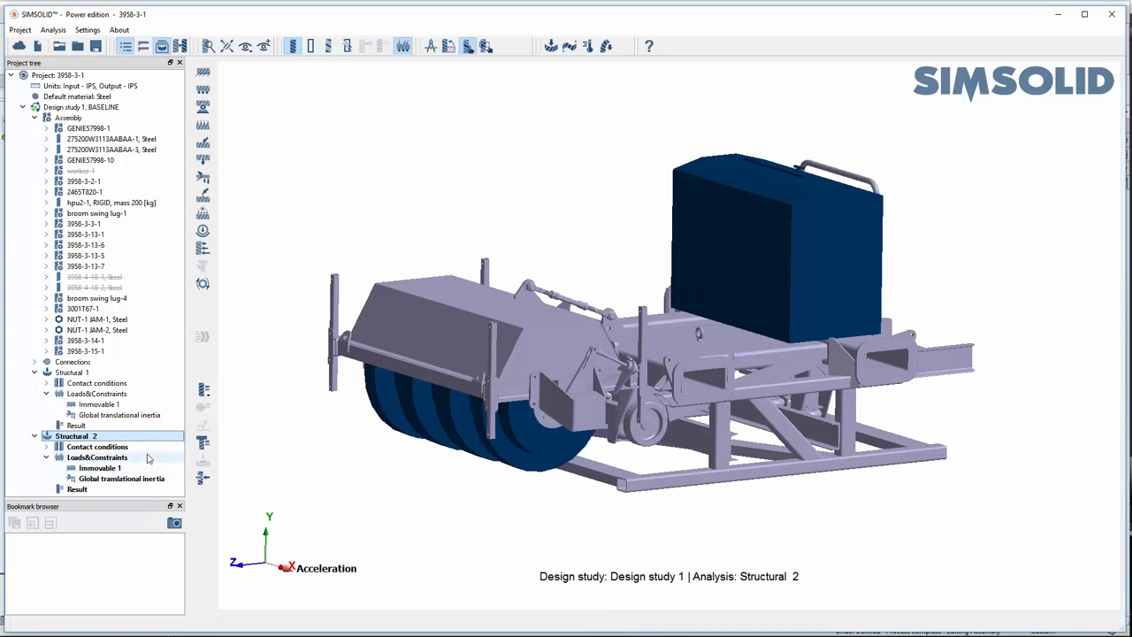
# - Plot the Displacement Magnitude of Structural 2 and animate the deformation
pyautogui.click(203, 390)
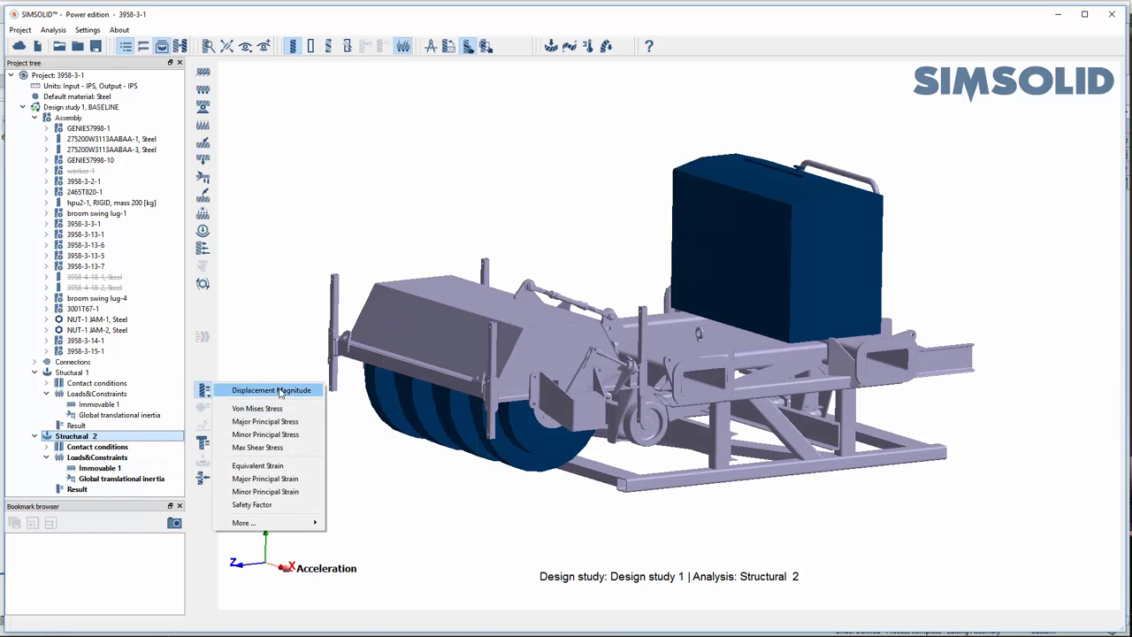
pyautogui.click(265, 391)
pyautogui.moveTo(674, 488); pyautogui.dragTo(951, 521)
pyautogui.click(1073, 456)
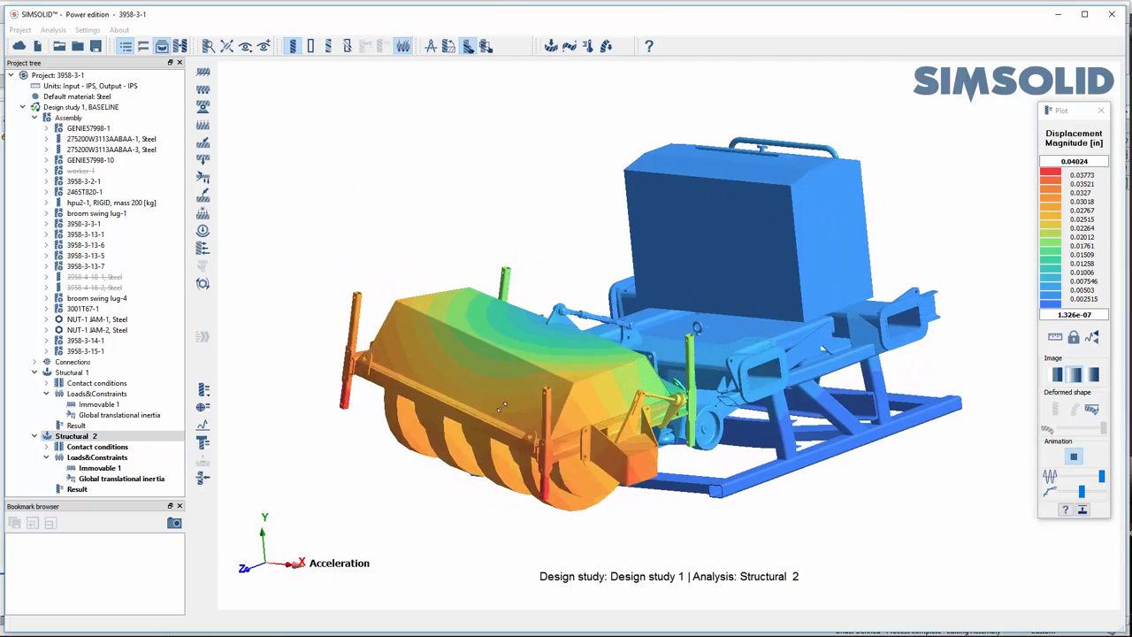
# - Examine the animated displacement of Structural 2 from several angles, then stop the animation and close the plot
pyautogui.moveTo(653, 492); pyautogui.dragTo(748, 452)
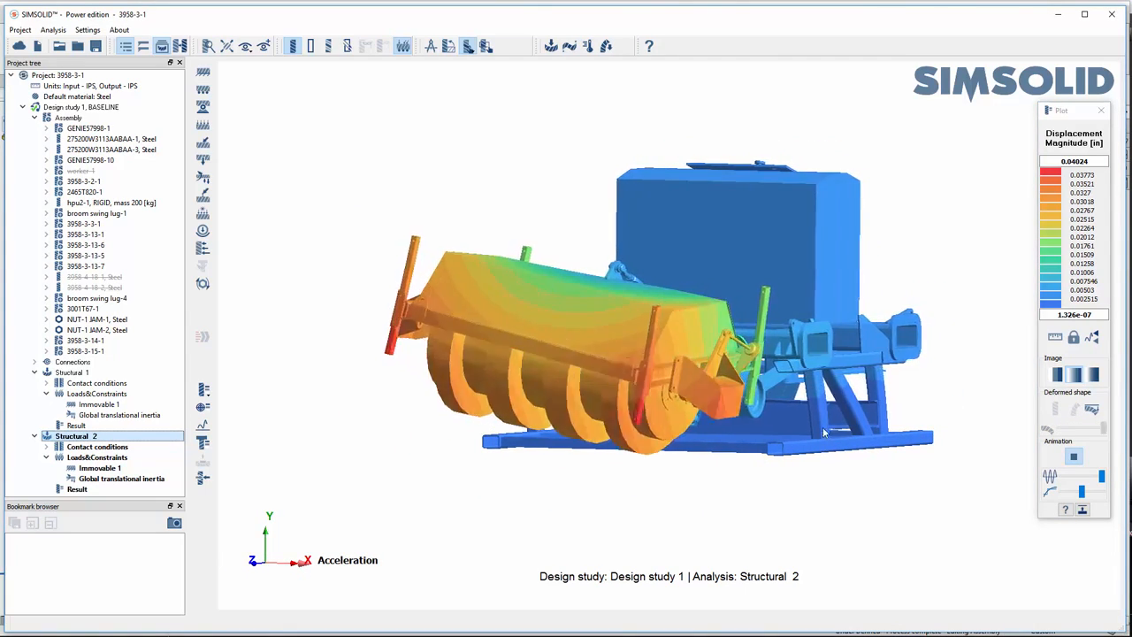
pyautogui.moveTo(823, 440); pyautogui.dragTo(482, 375)
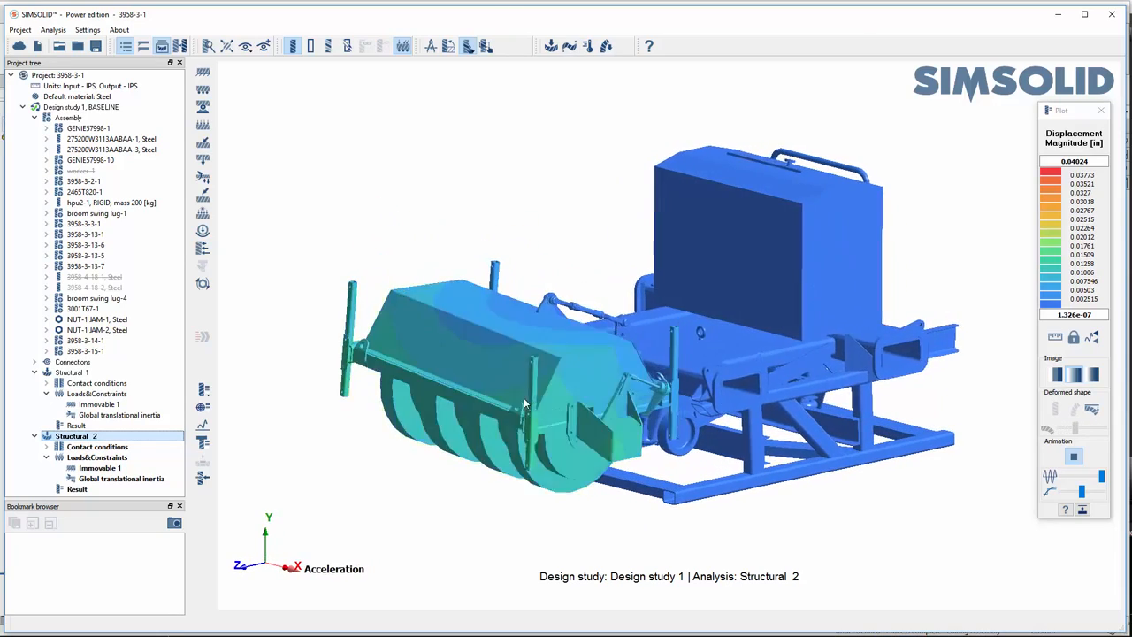
pyautogui.click(1073, 456)
pyautogui.moveTo(766, 485); pyautogui.dragTo(753, 464)
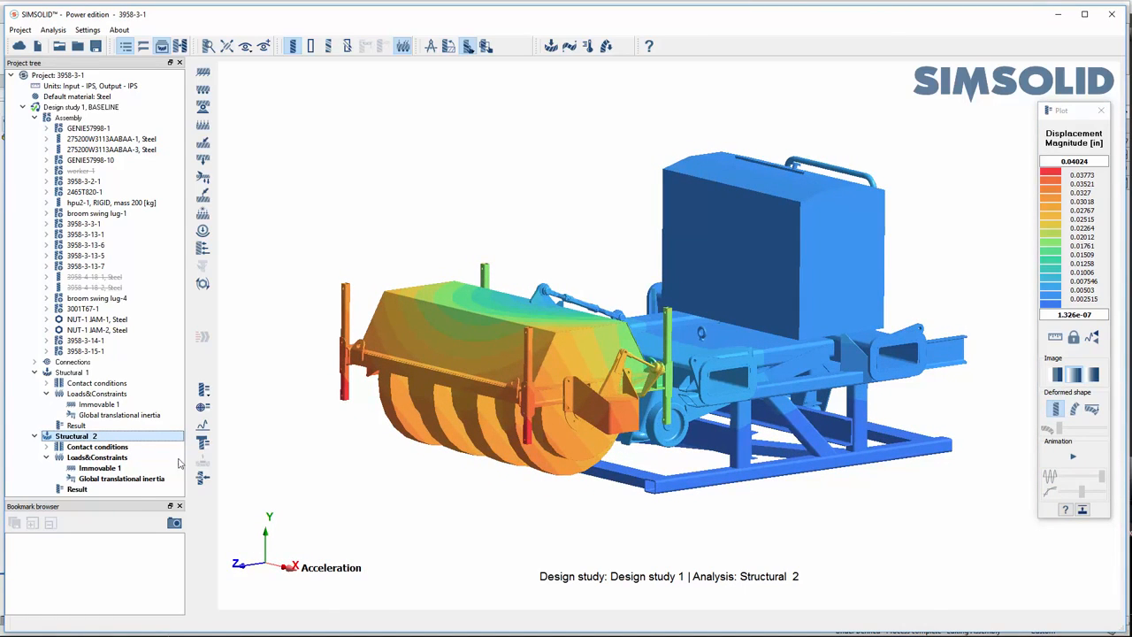
pyautogui.click(1100, 112)
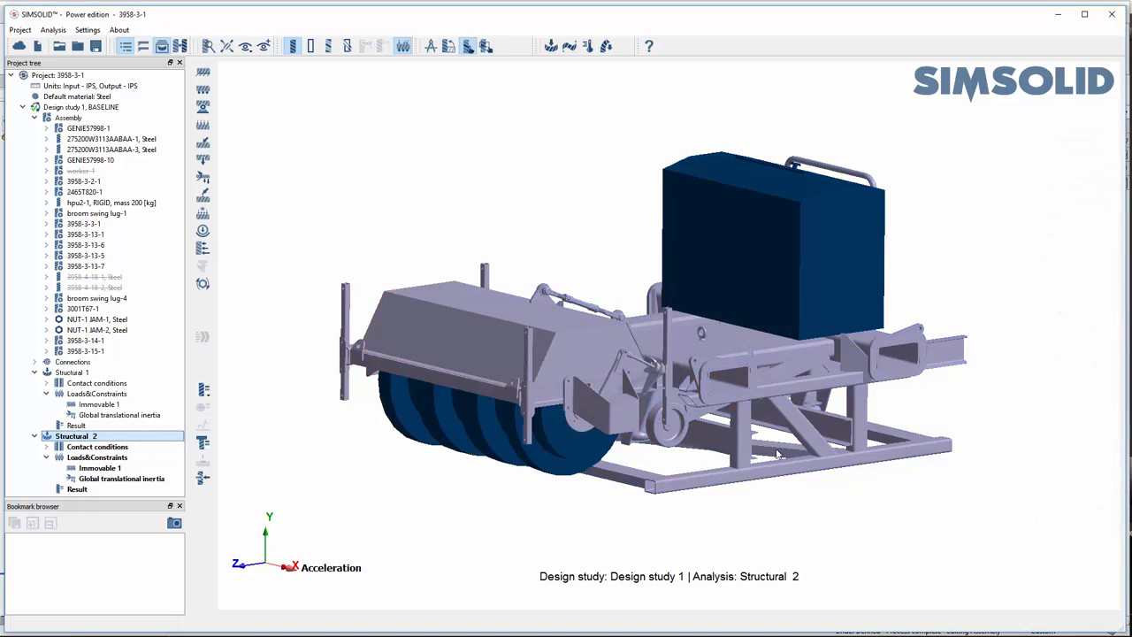
# - Isolate the base frame subassembly 3958-3-15-1 in Design study 1 by hiding all unselected parts
pyautogui.click(88, 351)
pyautogui.rightClick(109, 353)
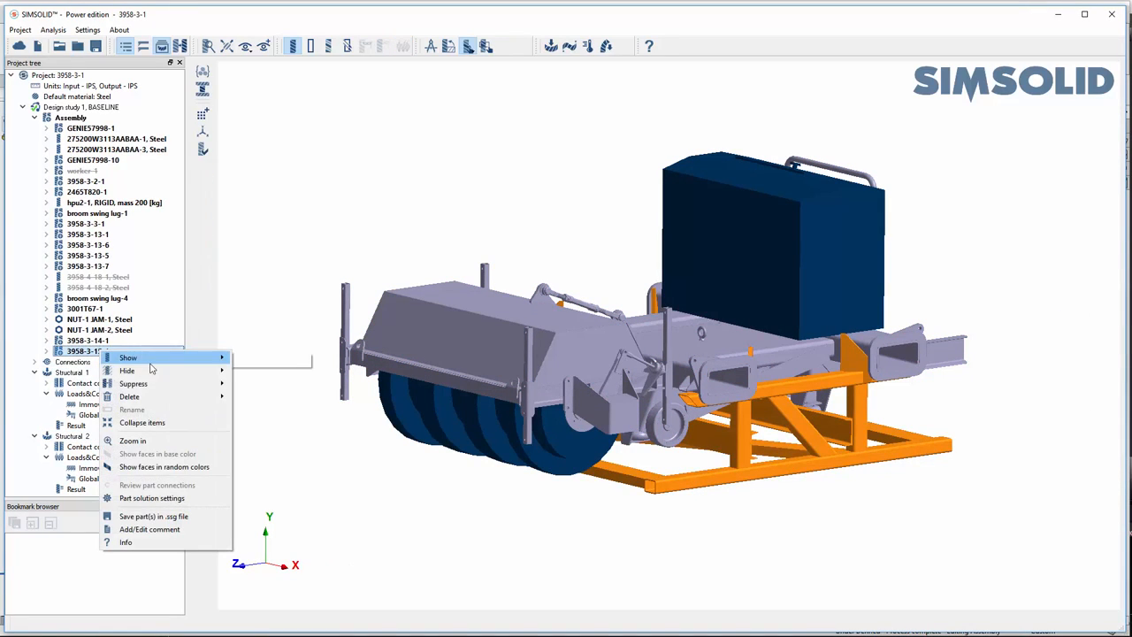
pyautogui.moveTo(165, 372)
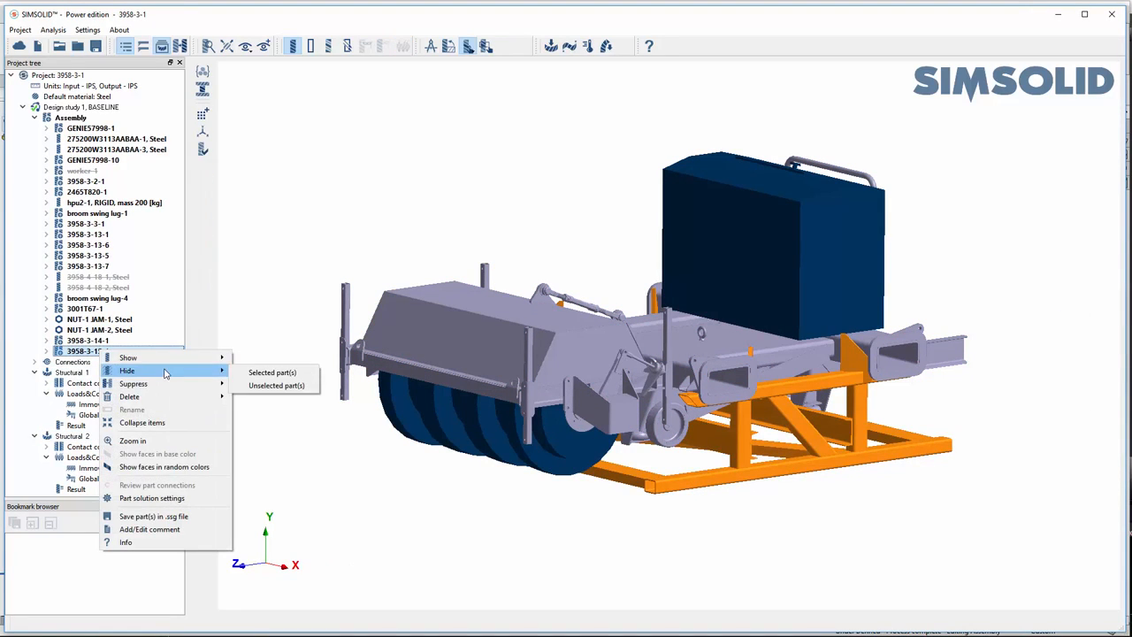
pyautogui.click(276, 386)
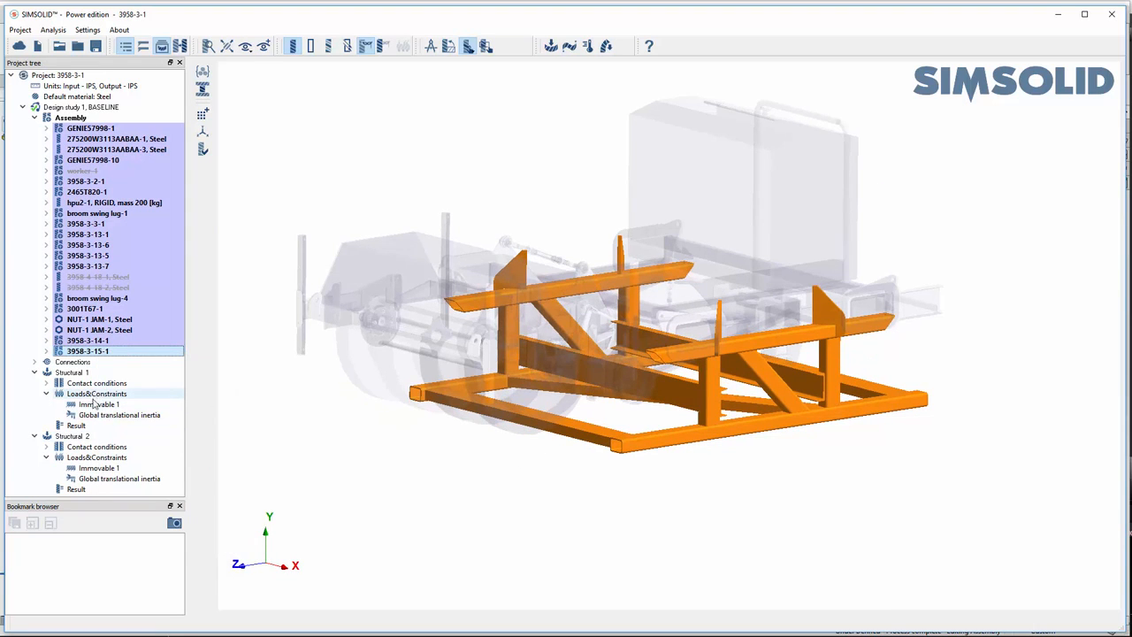
# - Plot the Von Mises Stress of Structural 1 on the isolated base frame and show it on the deformed shape
pyautogui.click(76, 425)
pyautogui.click(204, 390)
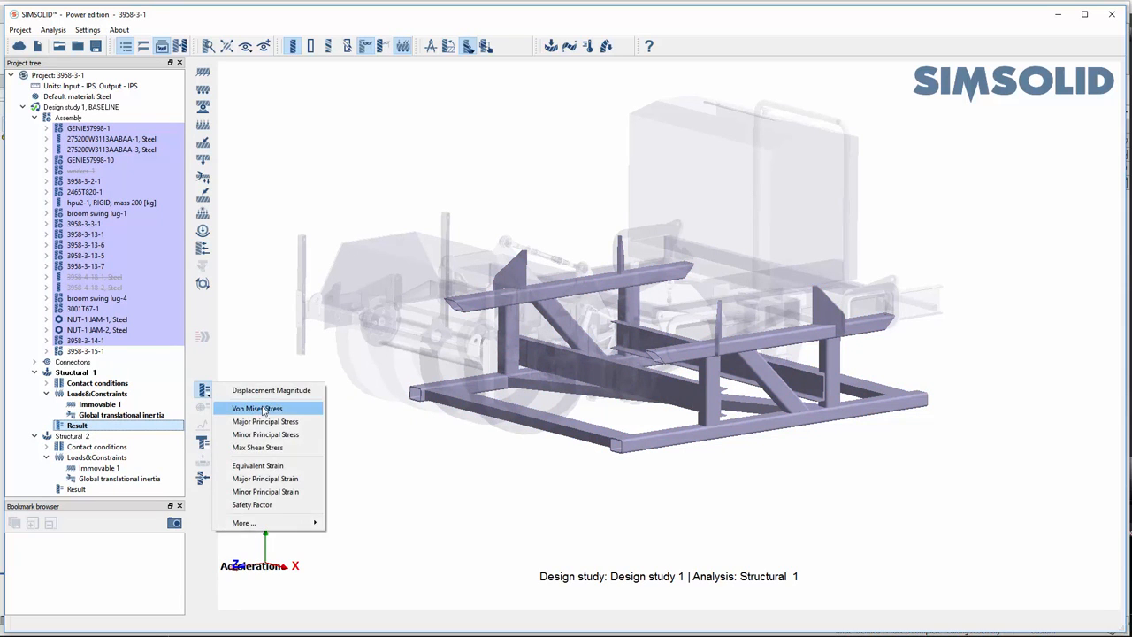
pyautogui.click(261, 408)
pyautogui.scroll(2, 670, 413)
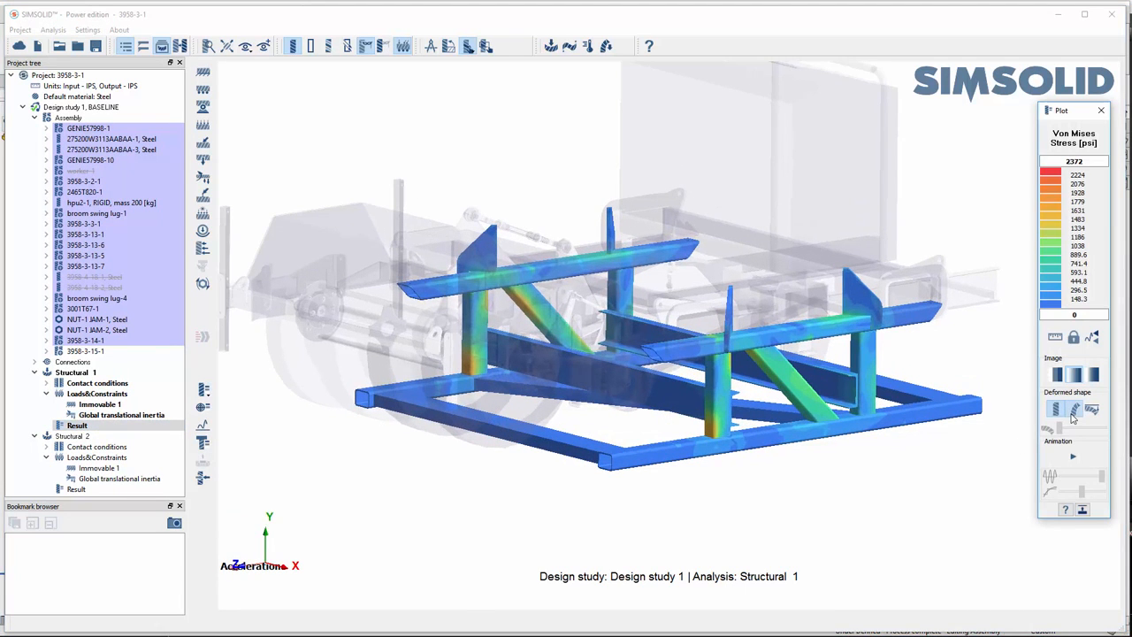
pyautogui.click(1073, 417)
pyautogui.moveTo(686, 394); pyautogui.dragTo(660, 412, button='middle')
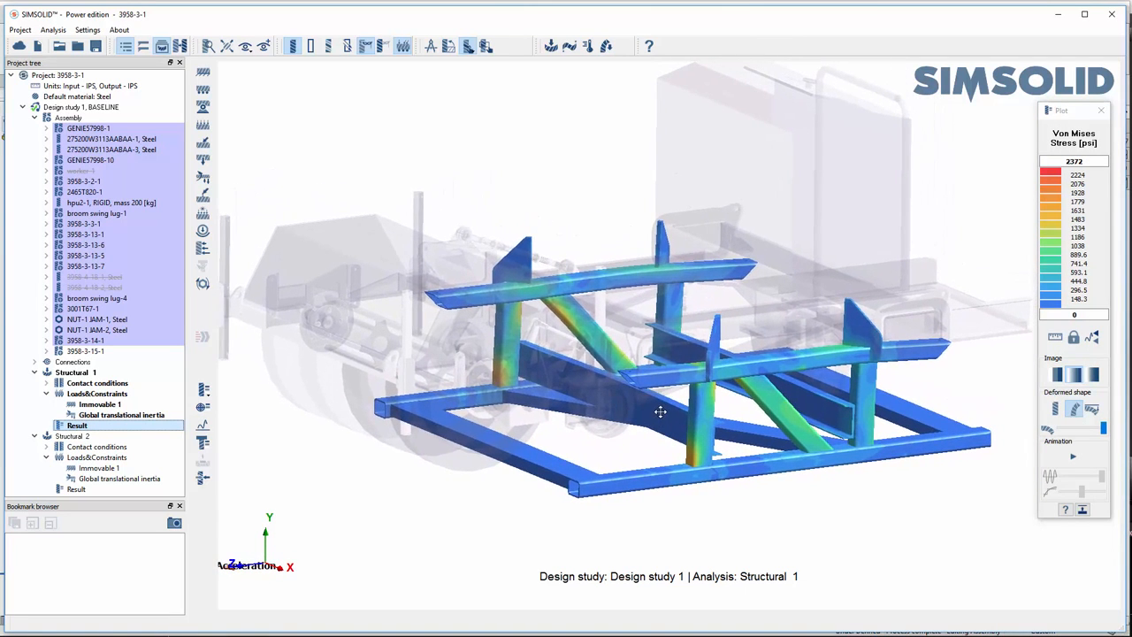
# - Display the Von Mises Stress of Structural 2 on the isolated base frame
pyautogui.click(105, 490)
pyautogui.moveTo(684, 458)
pyautogui.mouseDown(button='middle')
pyautogui.moveTo(724, 434)
pyautogui.moveTo(692, 450)
pyautogui.mouseUp(button='middle')
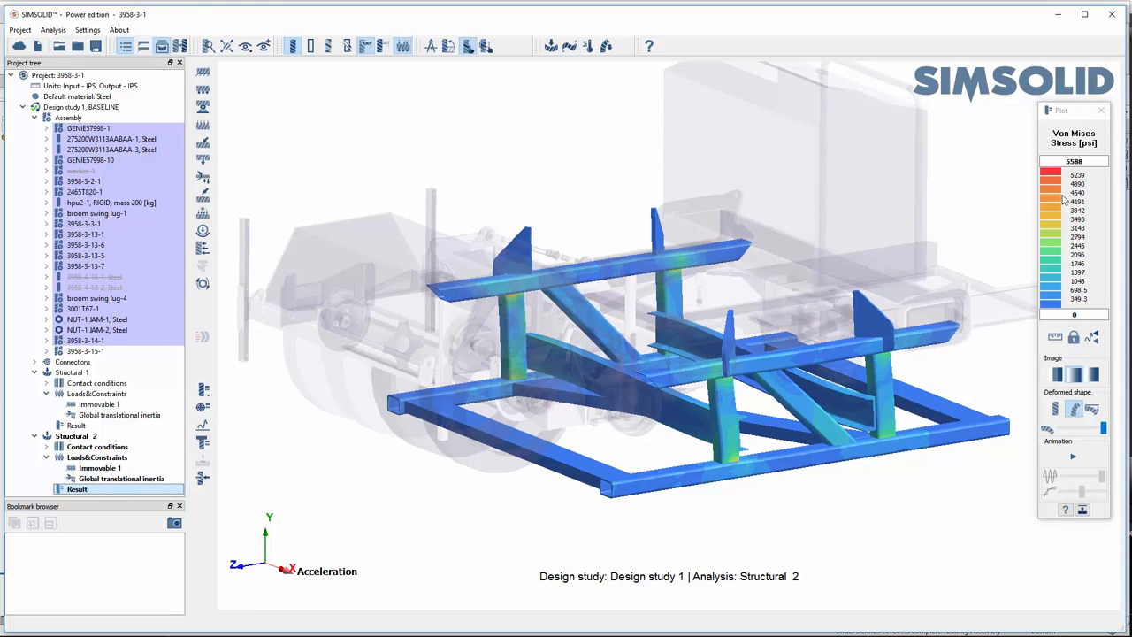
pyautogui.moveTo(661, 500); pyautogui.dragTo(655, 502, button='middle')
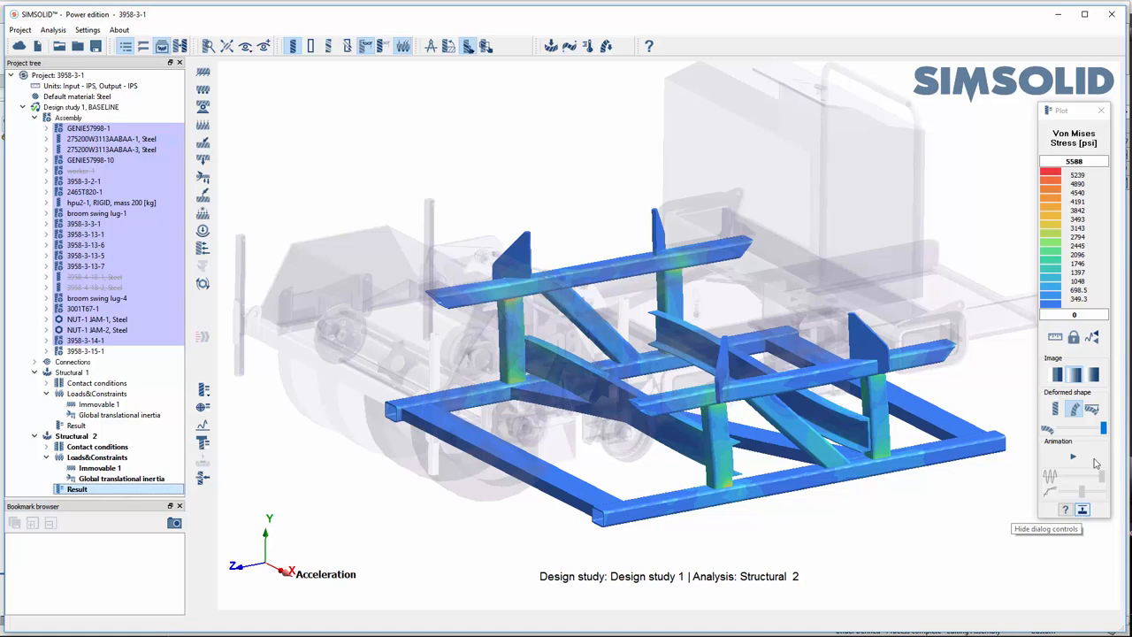
# - Close the stress plot and show all hidden parts of the assembly
pyautogui.click(1102, 110)
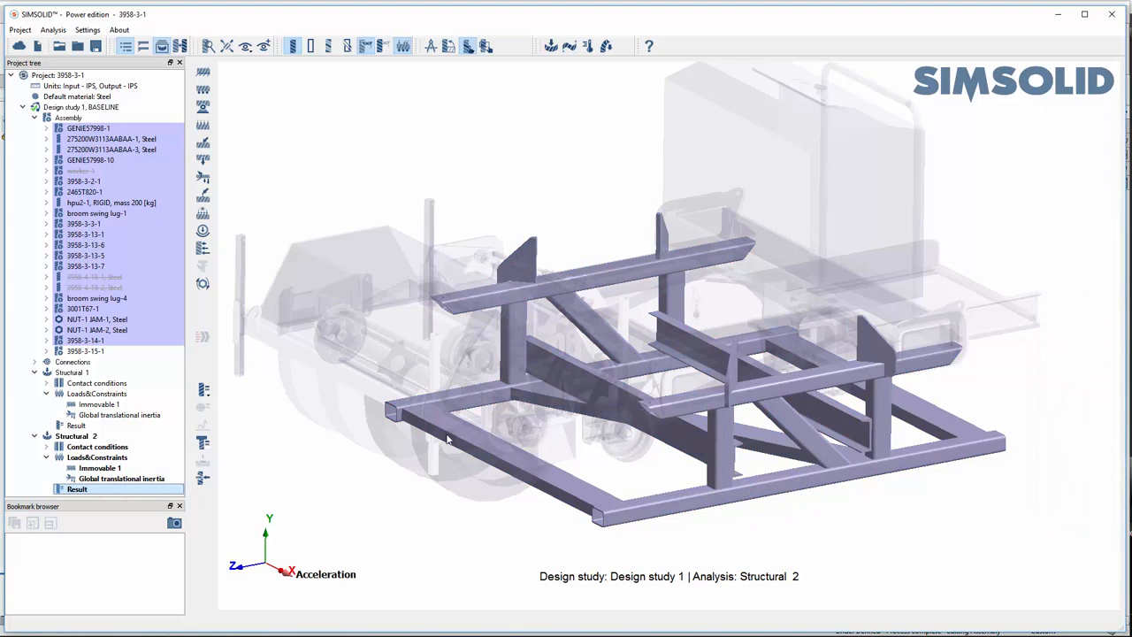
pyautogui.rightClick(339, 511)
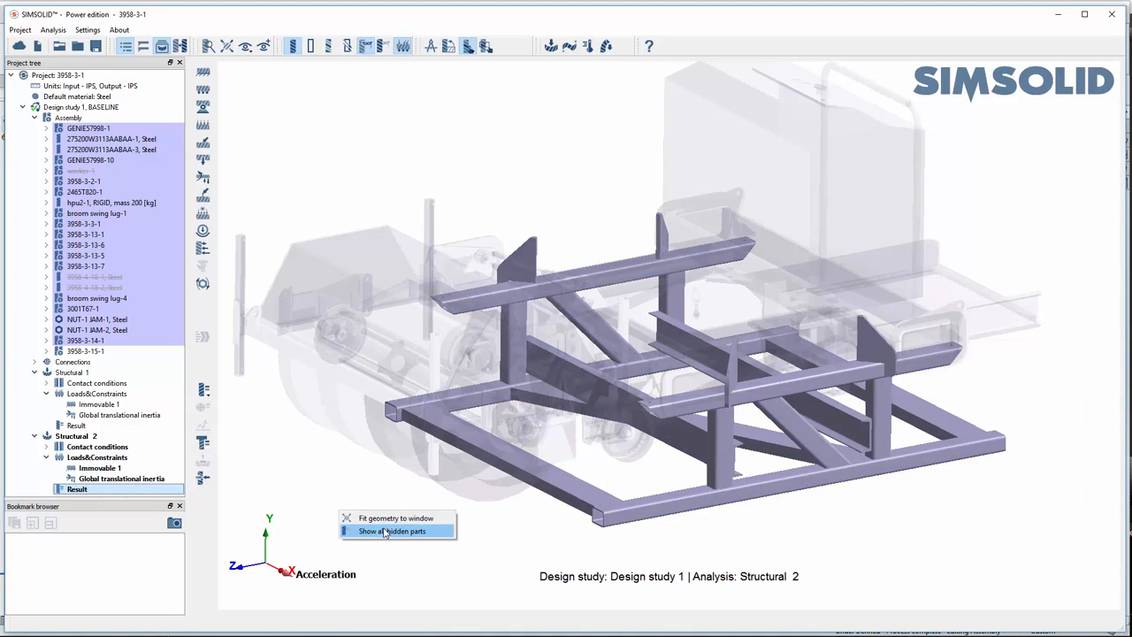
pyautogui.click(386, 530)
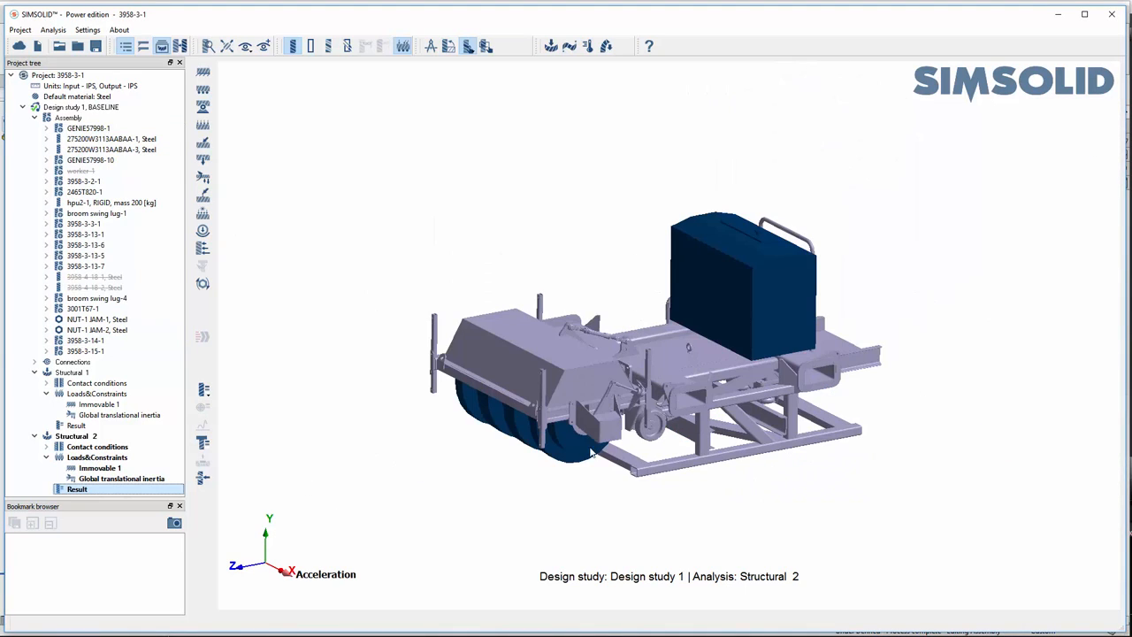
# - Copy Design study 1 with its structural analyses as a second design study
pyautogui.click(35, 118)
pyautogui.click(73, 108)
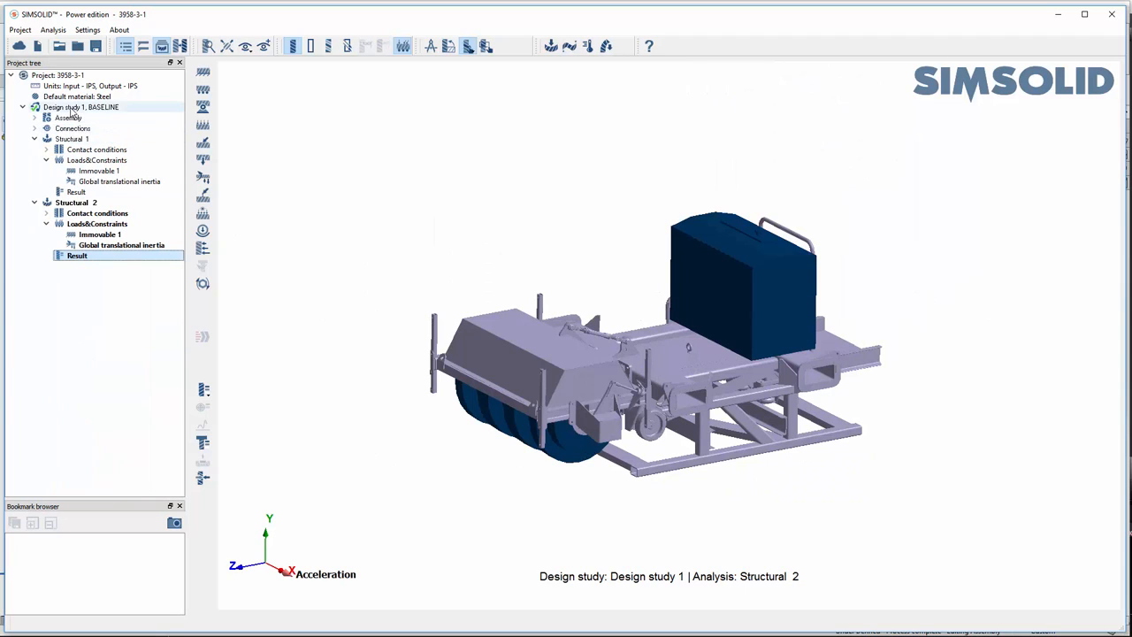
pyautogui.rightClick(73, 110)
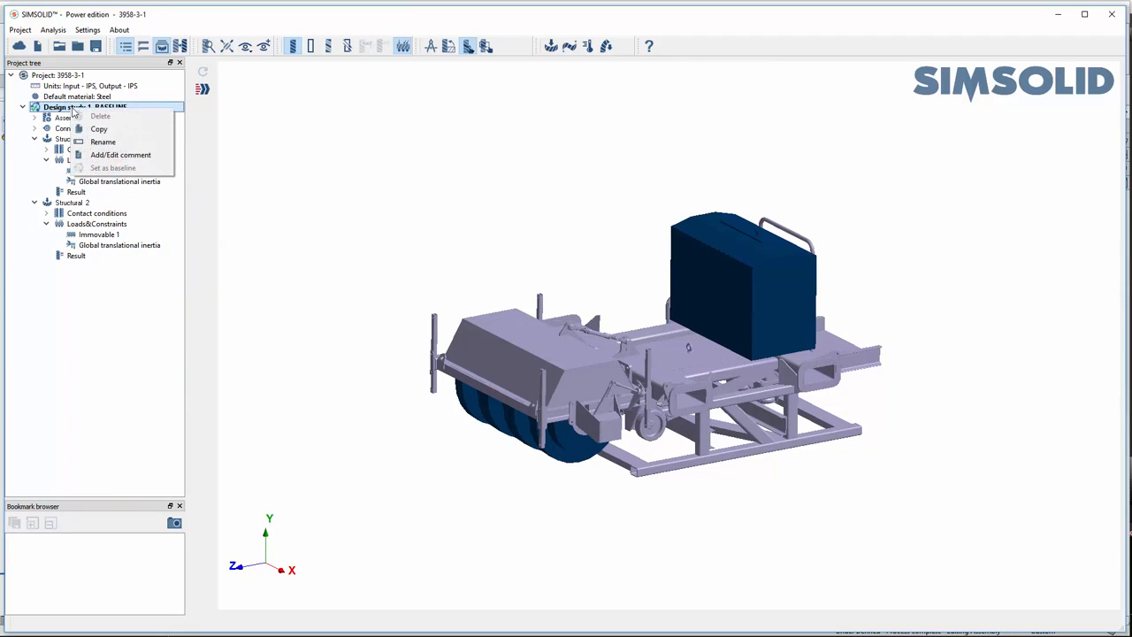
pyautogui.click(113, 136)
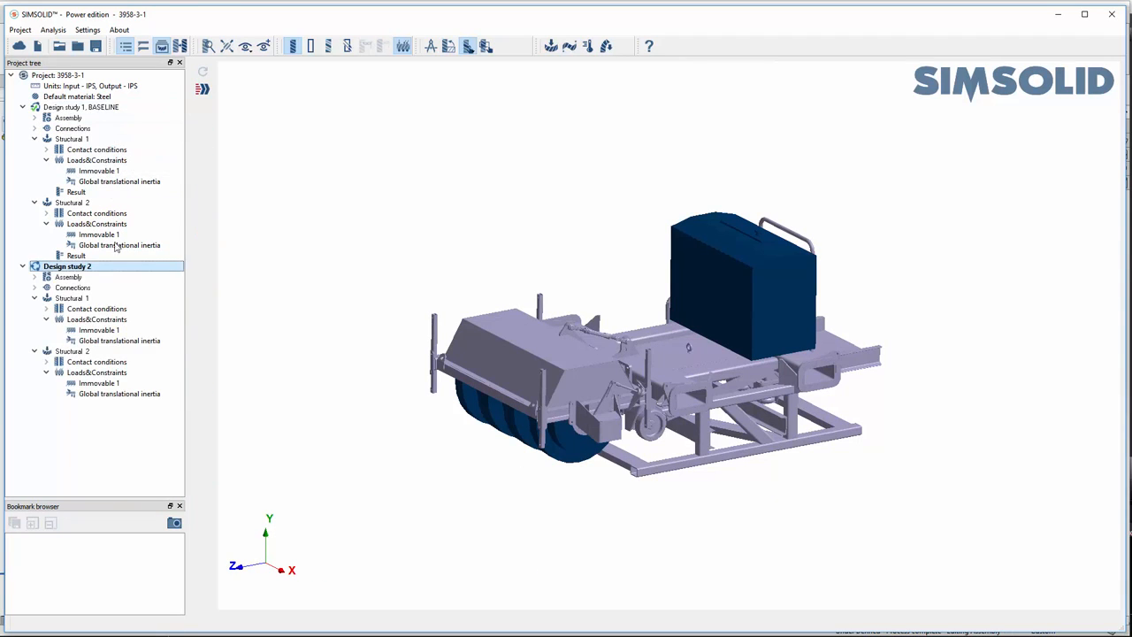
# - Isolate 3958-3-15-1 in Design study 2 by hiding the unselected parts, and turn off the transparent display of hidden parts
pyautogui.click(34, 277)
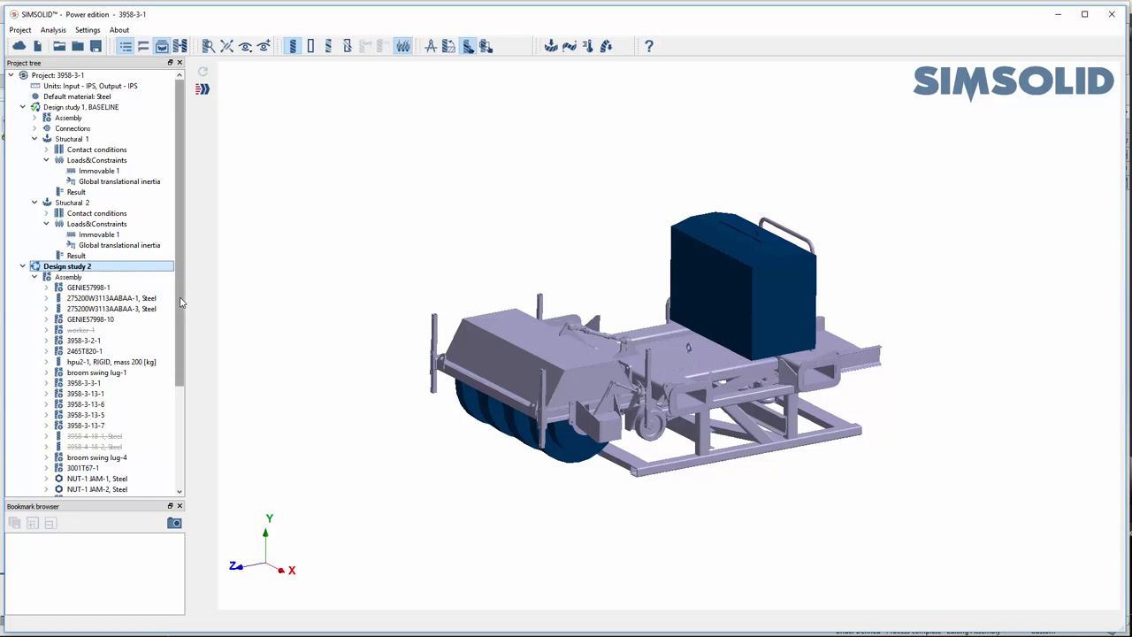
pyautogui.moveTo(180, 300); pyautogui.dragTo(178, 422)
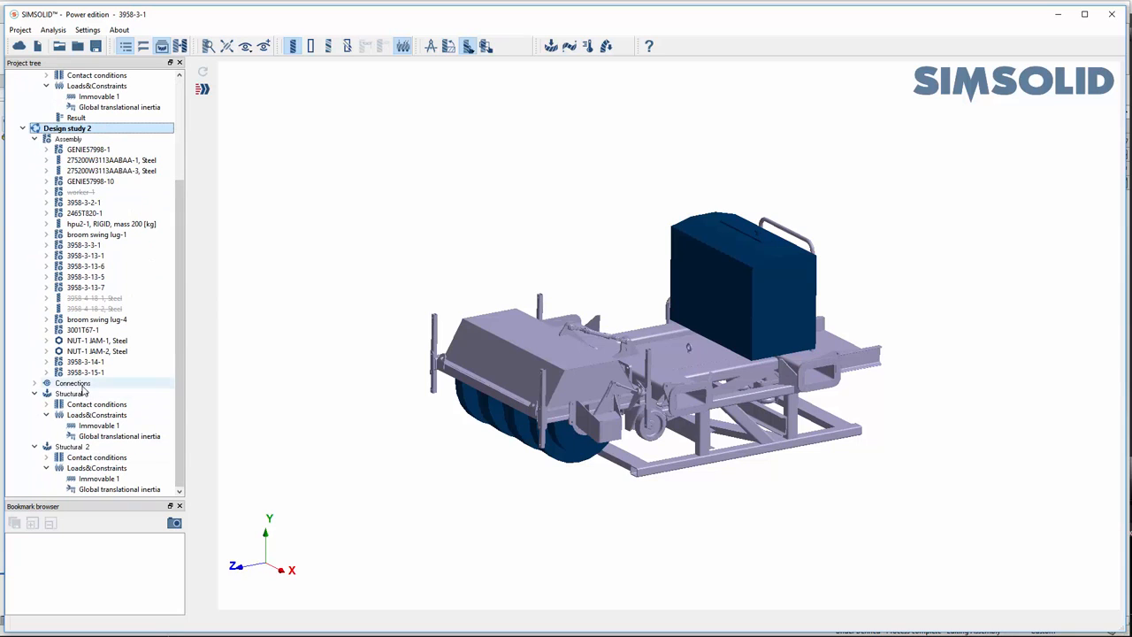
pyautogui.click(105, 372)
pyautogui.rightClick(107, 375)
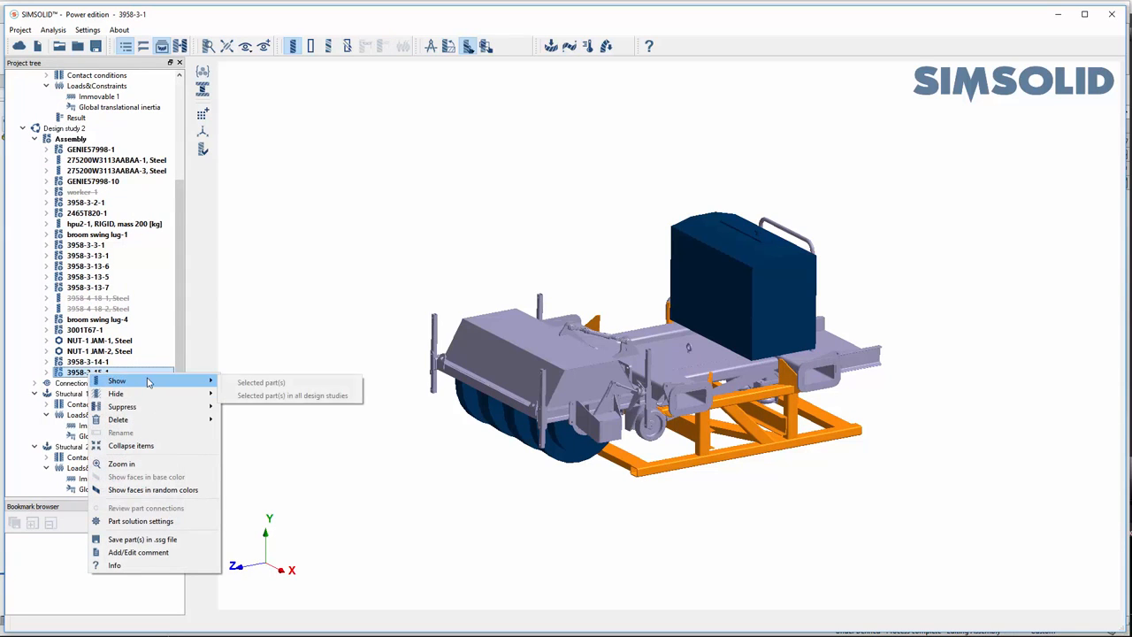
pyautogui.moveTo(164, 395)
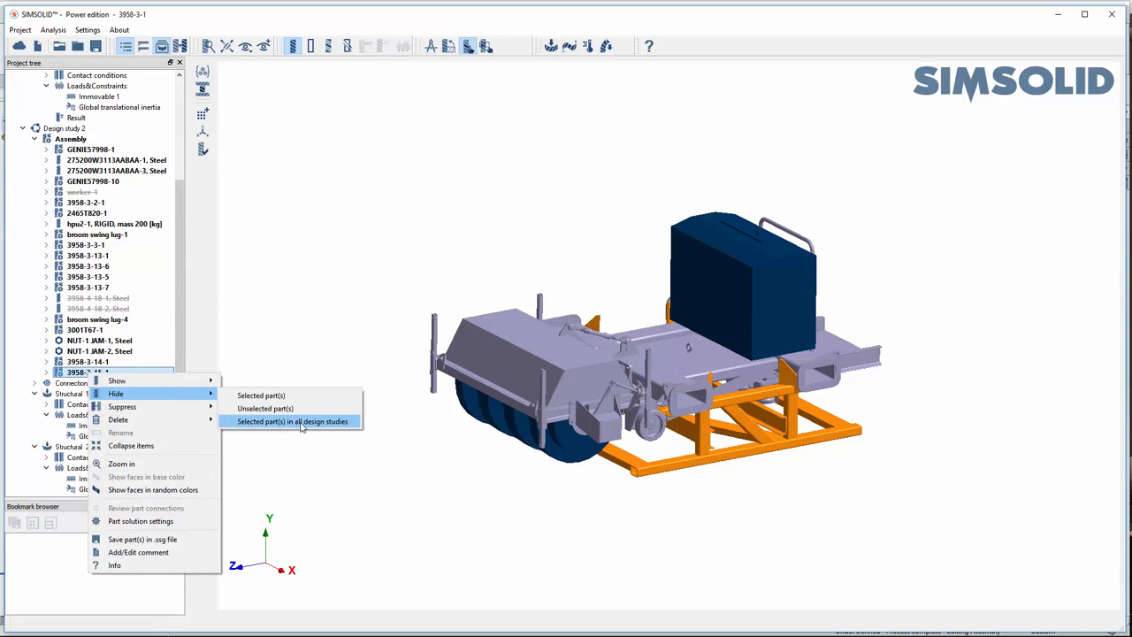
pyautogui.click(266, 408)
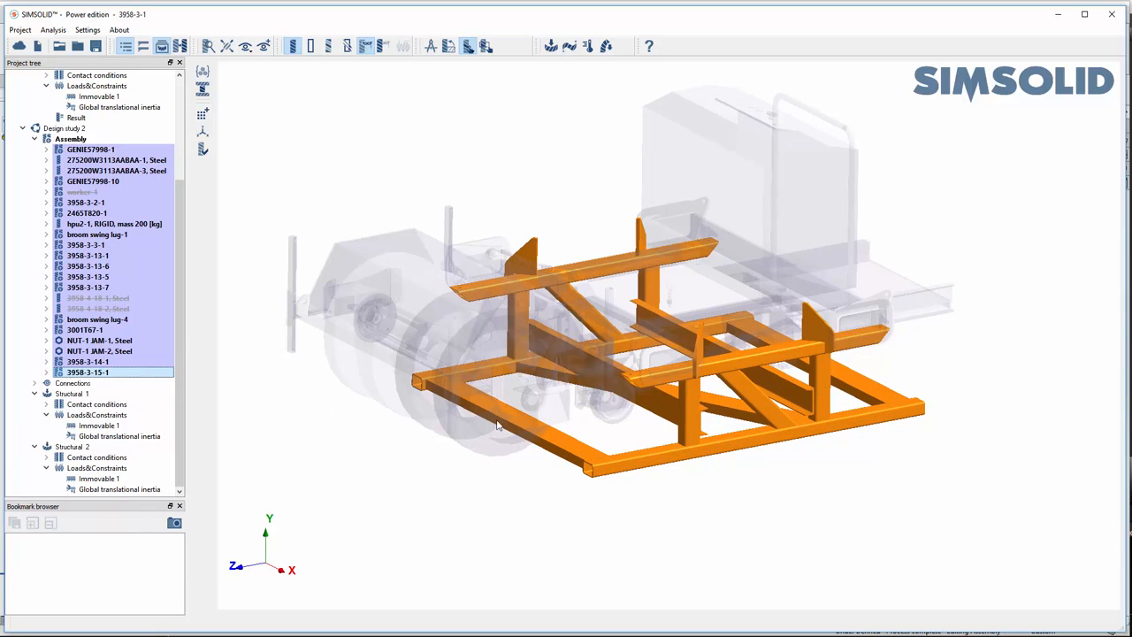
pyautogui.click(365, 46)
pyautogui.click(688, 521)
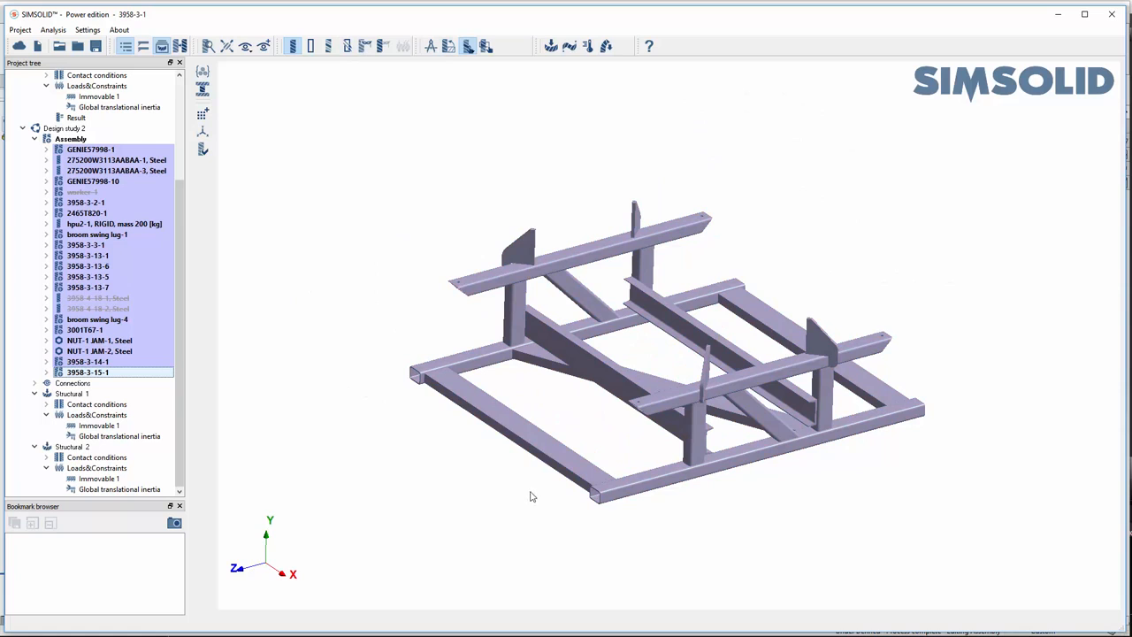
# - Suppress the inner cross members and cross bracing of the base frame in Design study 2, then show all hidden parts
pyautogui.moveTo(532, 496); pyautogui.dragTo(553, 505, button='middle')
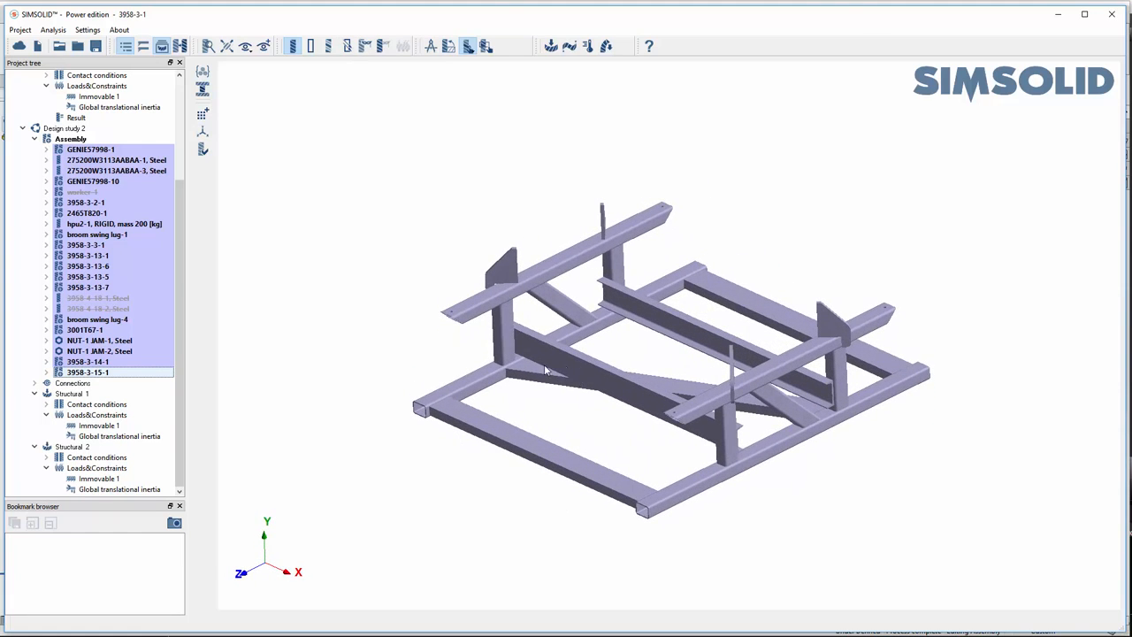
pyautogui.click(596, 377)
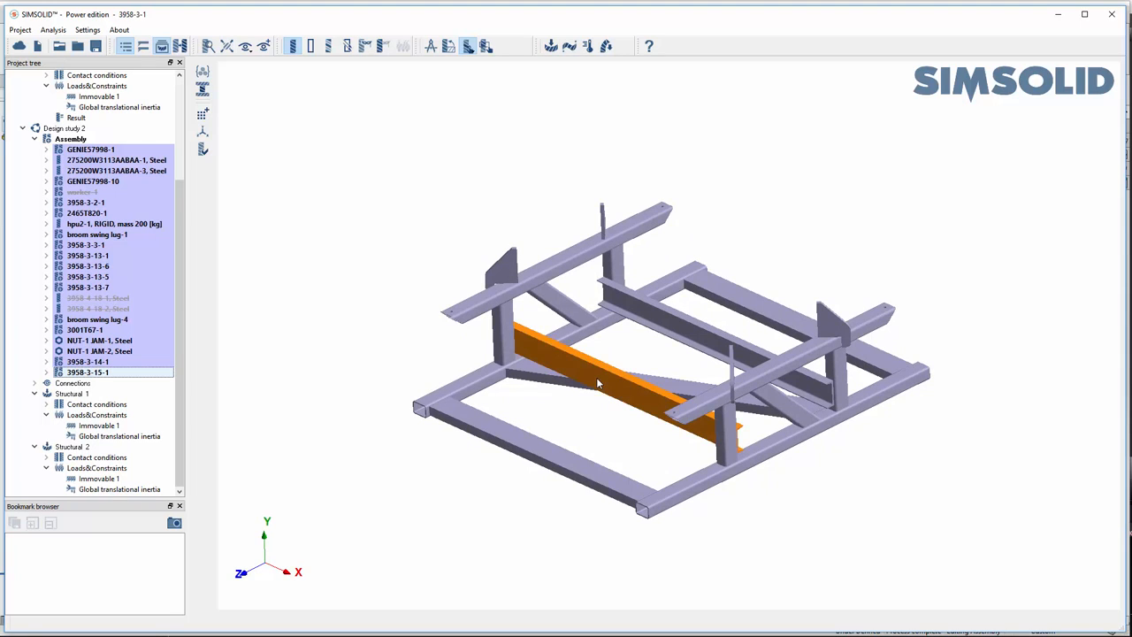
pyautogui.rightClick(682, 333)
pyautogui.moveTo(746, 350)
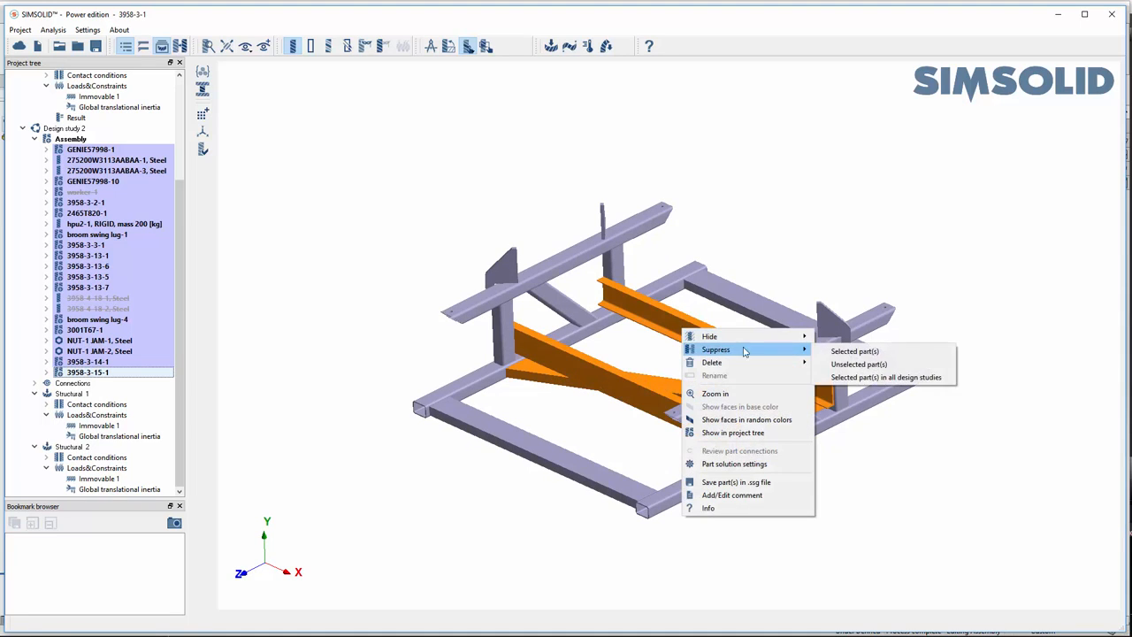
pyautogui.click(850, 354)
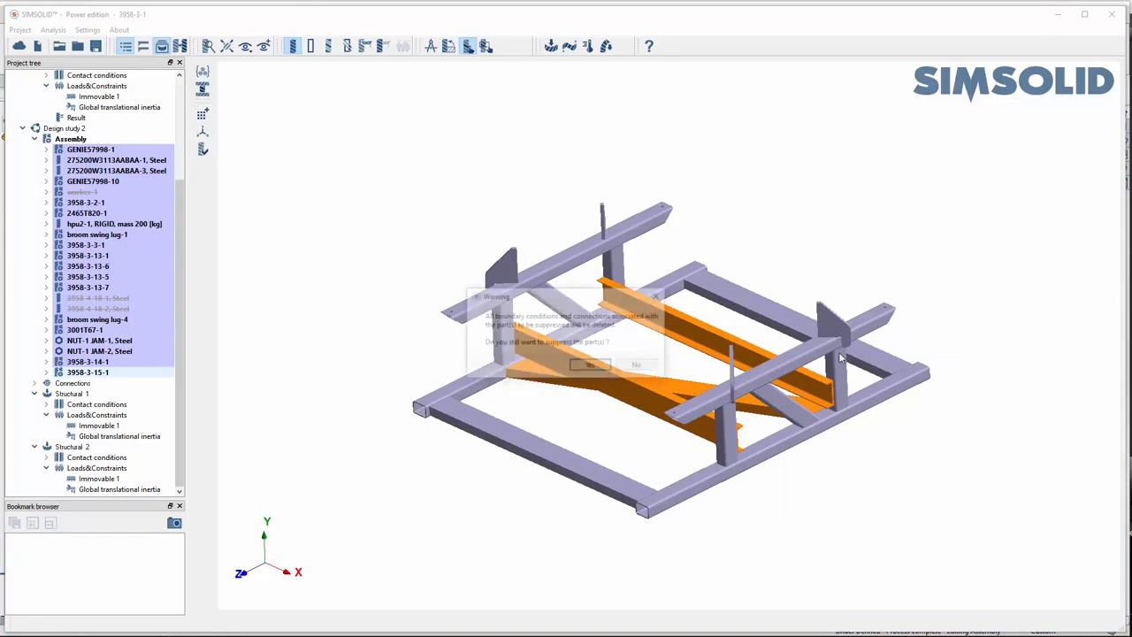
pyautogui.click(590, 365)
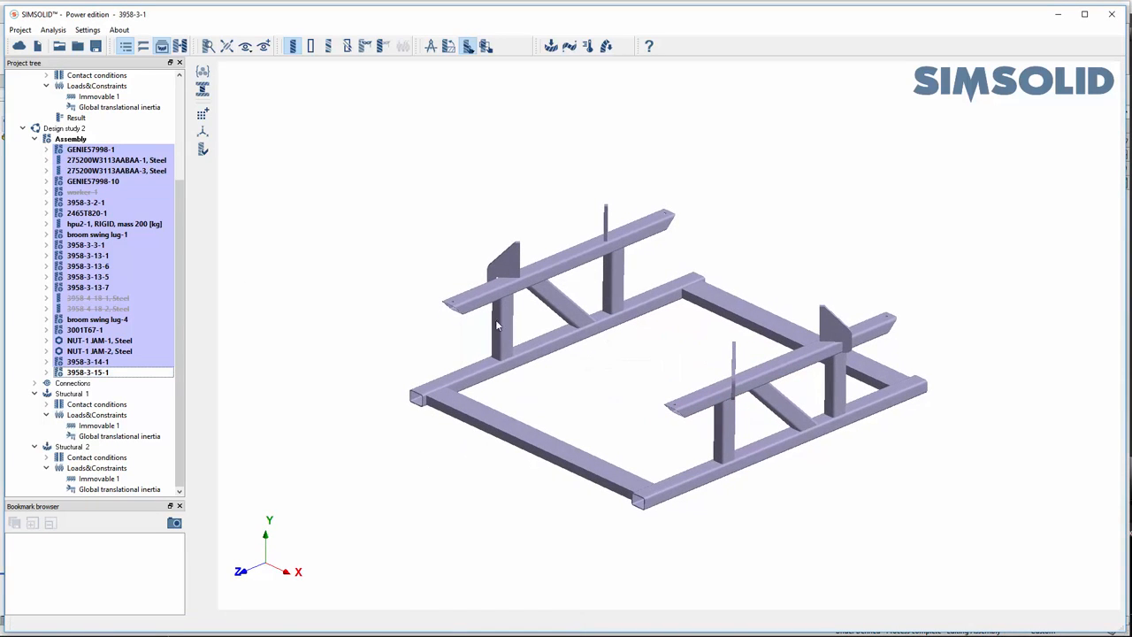
pyautogui.rightClick(279, 425)
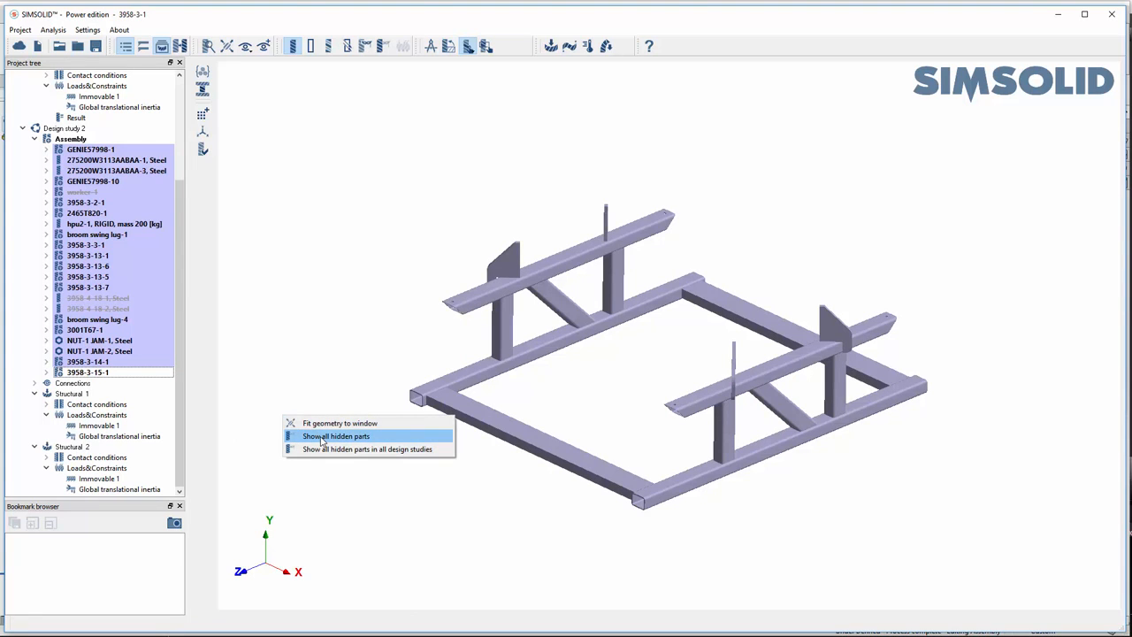
pyautogui.click(322, 437)
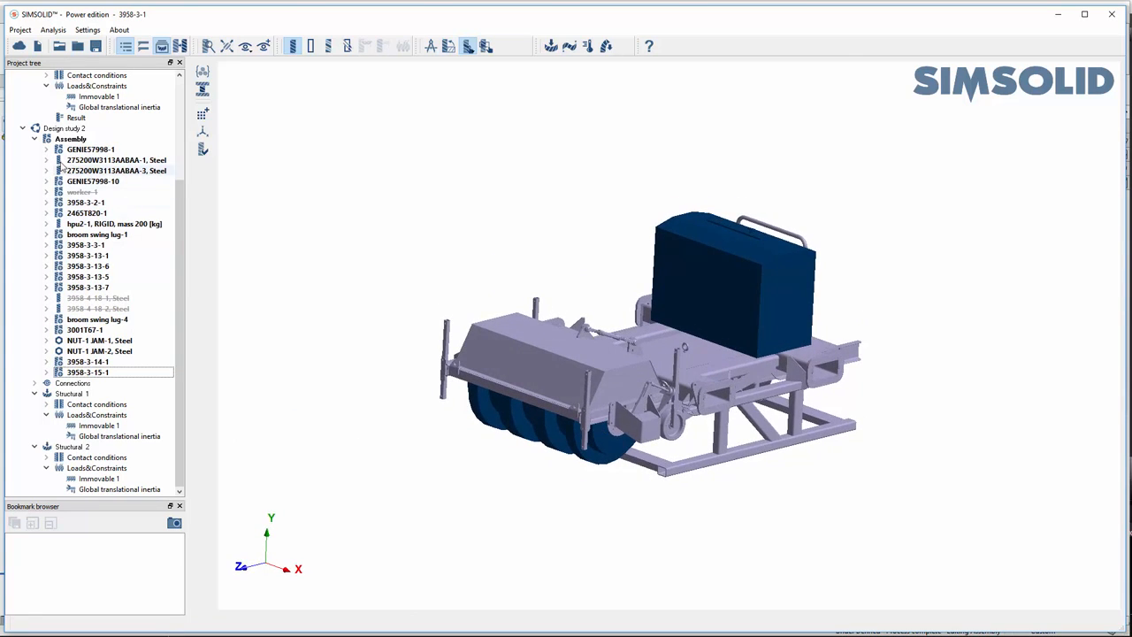
# - Solve all analyses of Design study 2
pyautogui.click(35, 139)
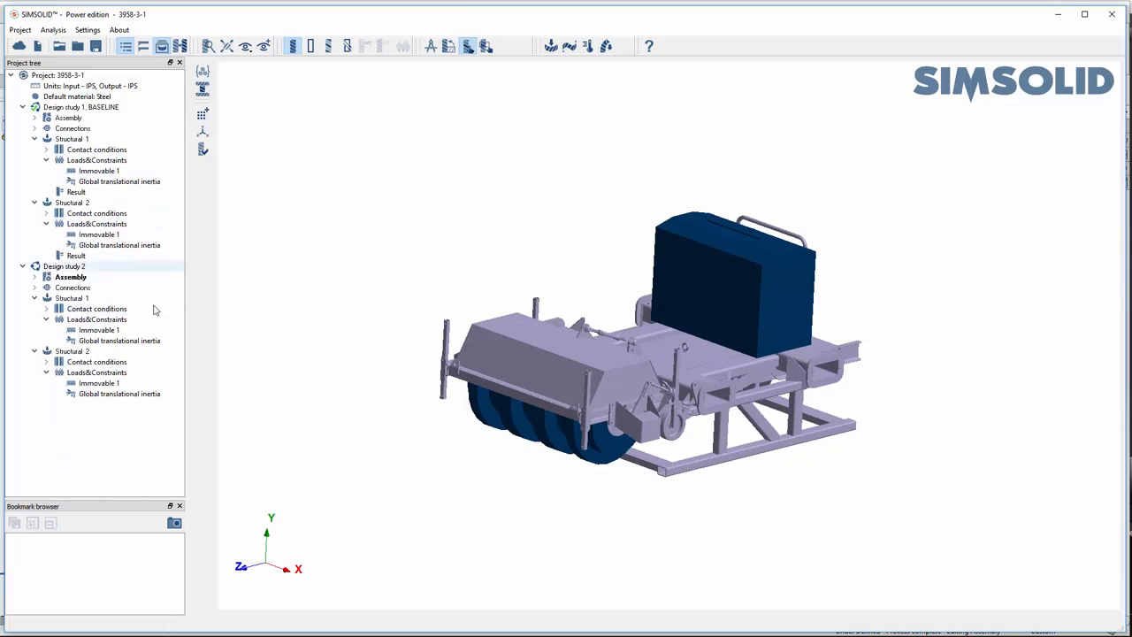
pyautogui.click(92, 269)
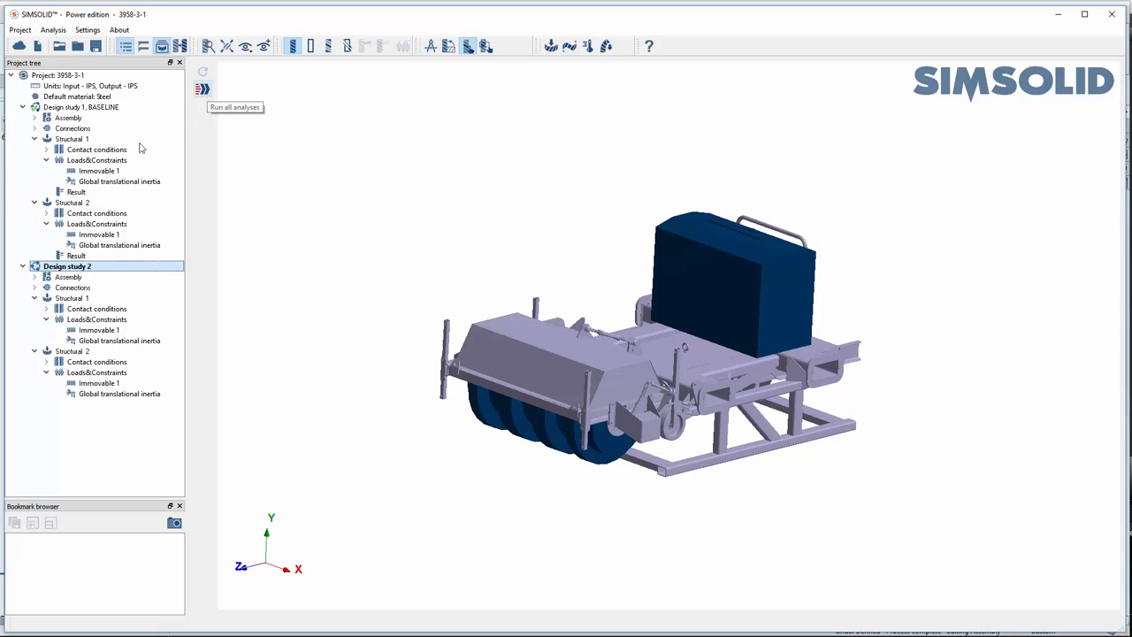
pyautogui.click(201, 91)
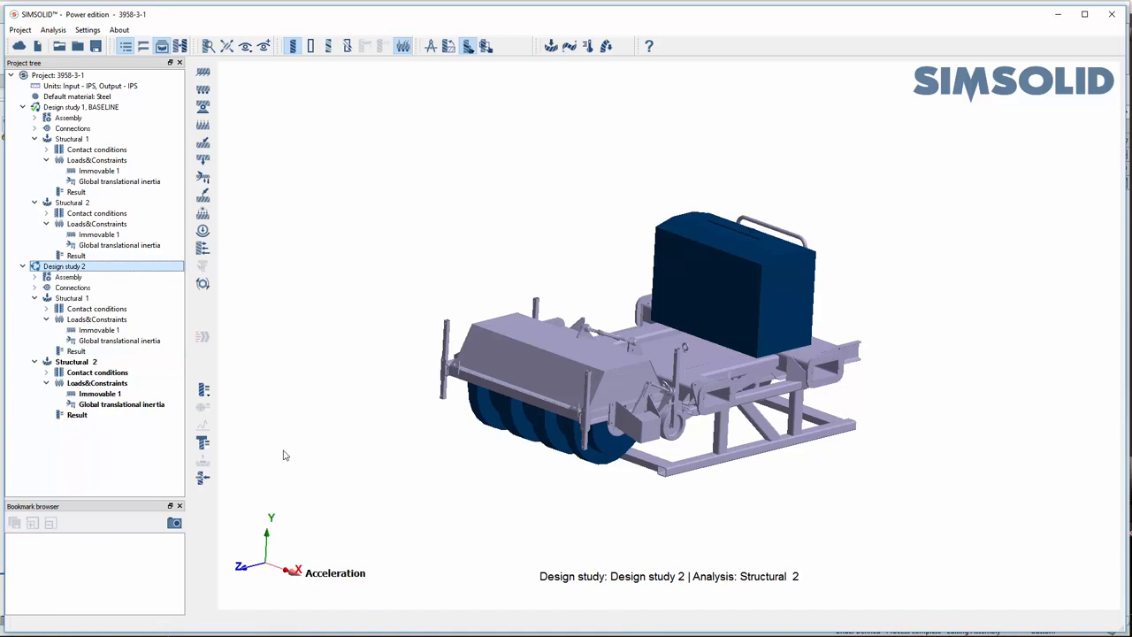
# - Plot the Von Mises stress of Structural 1 in Design study 2 on the whole assembly, then close the plot
pyautogui.moveTo(598, 383); pyautogui.dragTo(557, 387, button='middle')
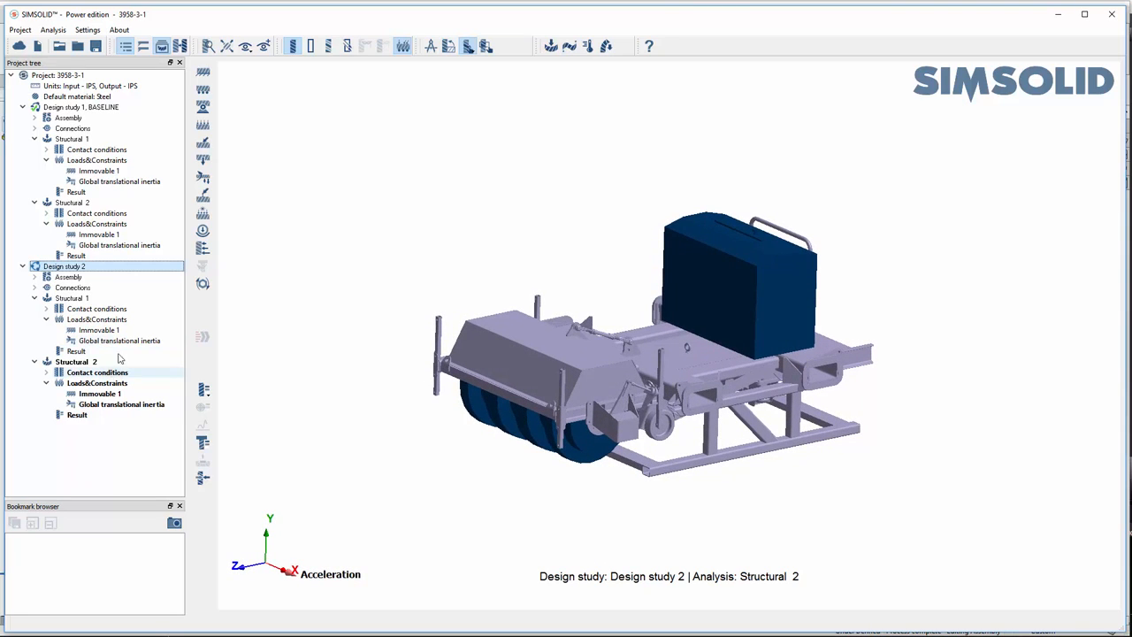
pyautogui.click(80, 351)
pyautogui.click(204, 393)
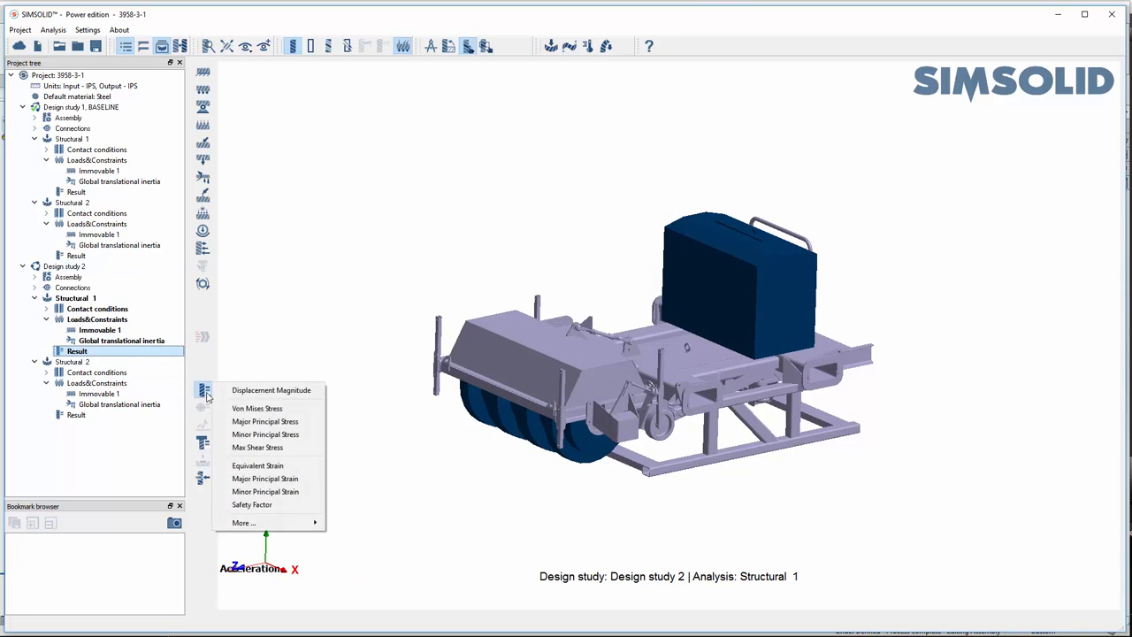
pyautogui.click(257, 406)
pyautogui.moveTo(712, 426); pyautogui.dragTo(676, 401, button='middle')
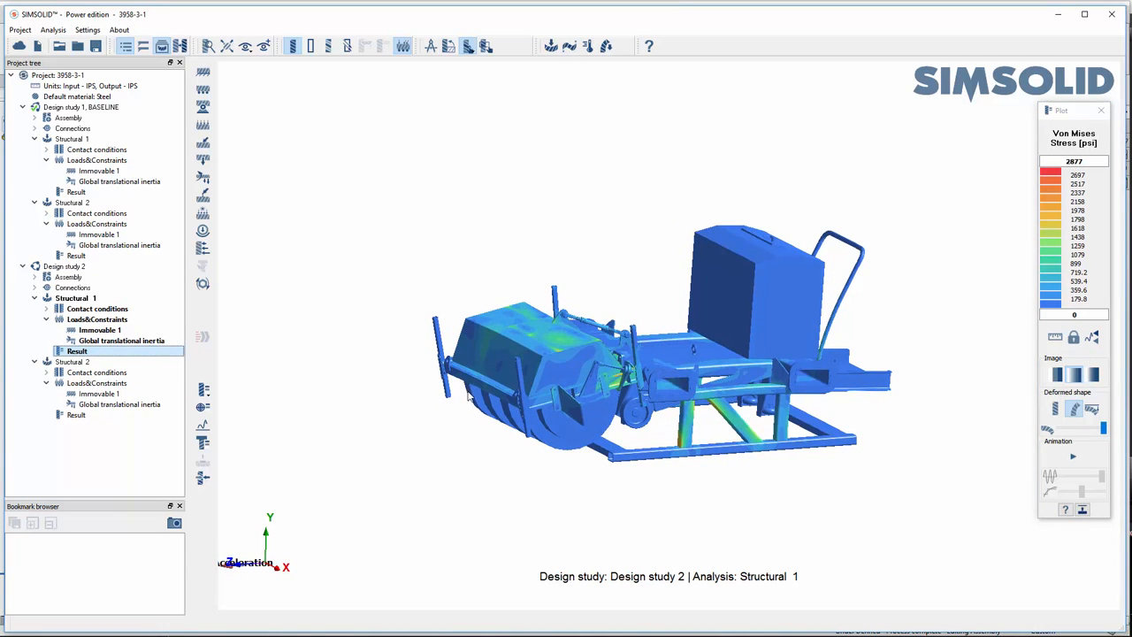
pyautogui.click(1098, 112)
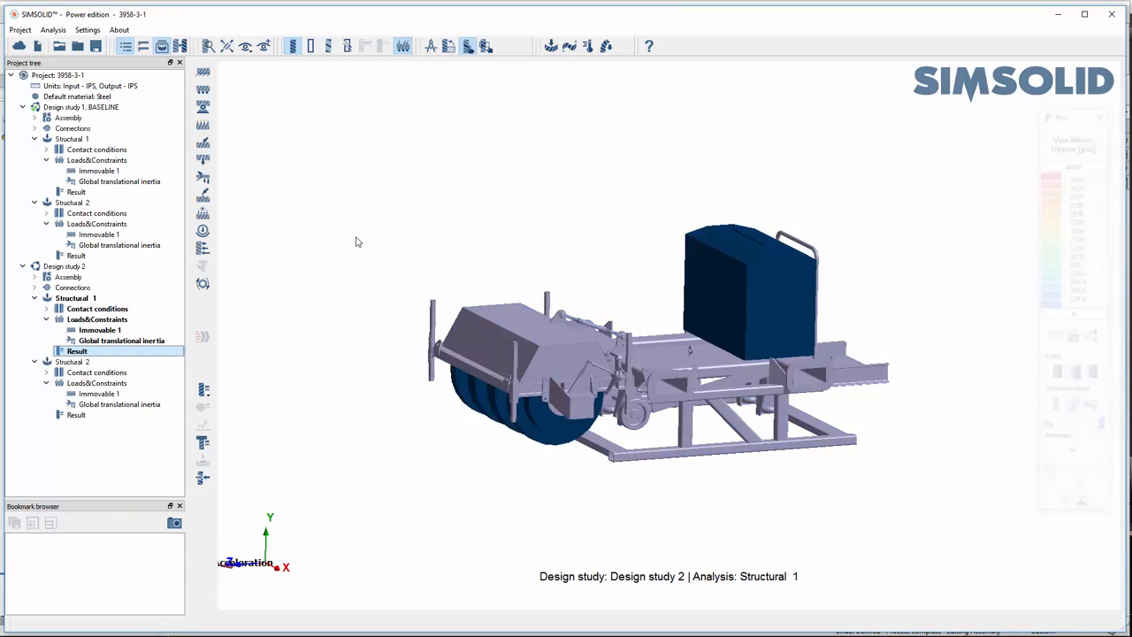
# - Isolate the base frame 3958-3-15-1 in Design study 2 by hiding the unselected parts
pyautogui.click(35, 277)
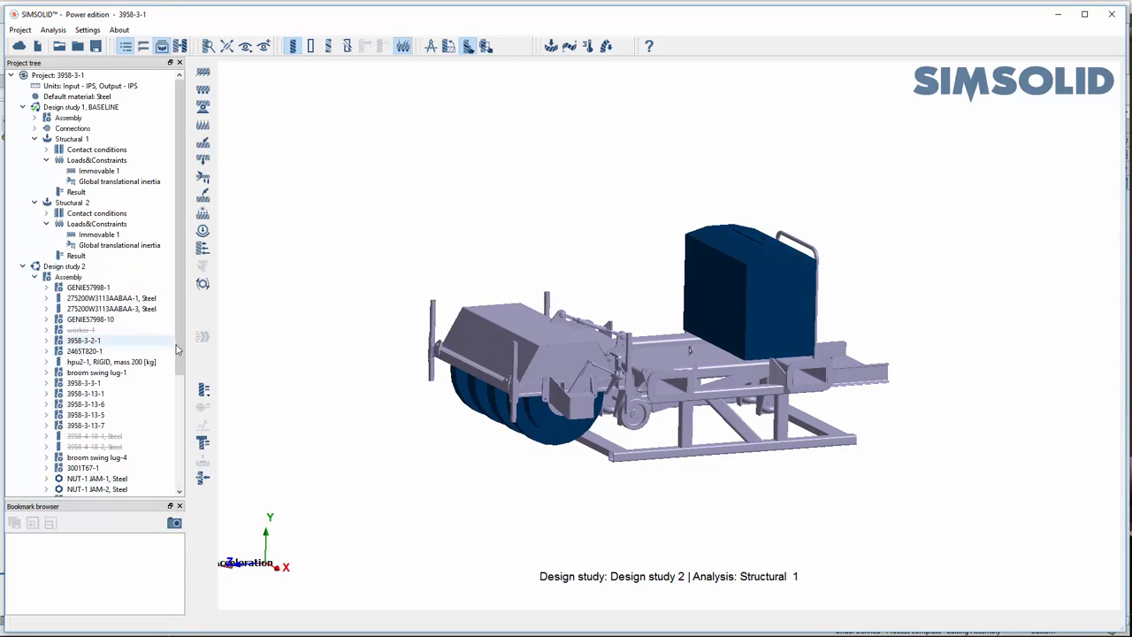
pyautogui.scroll(-5, 88, 358)
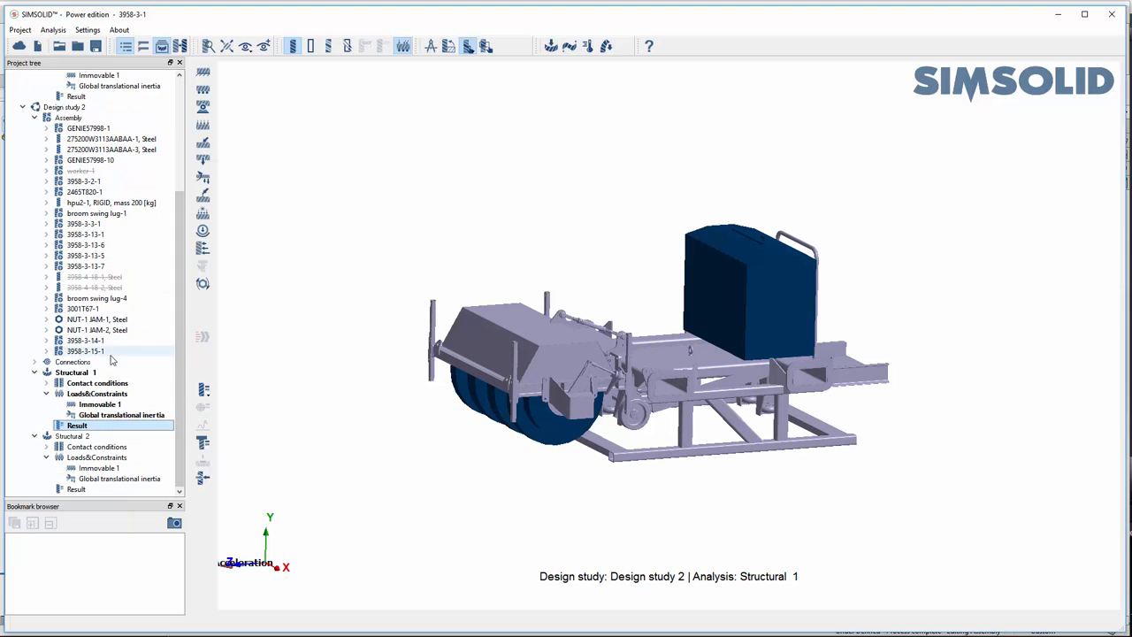
pyautogui.rightClick(99, 352)
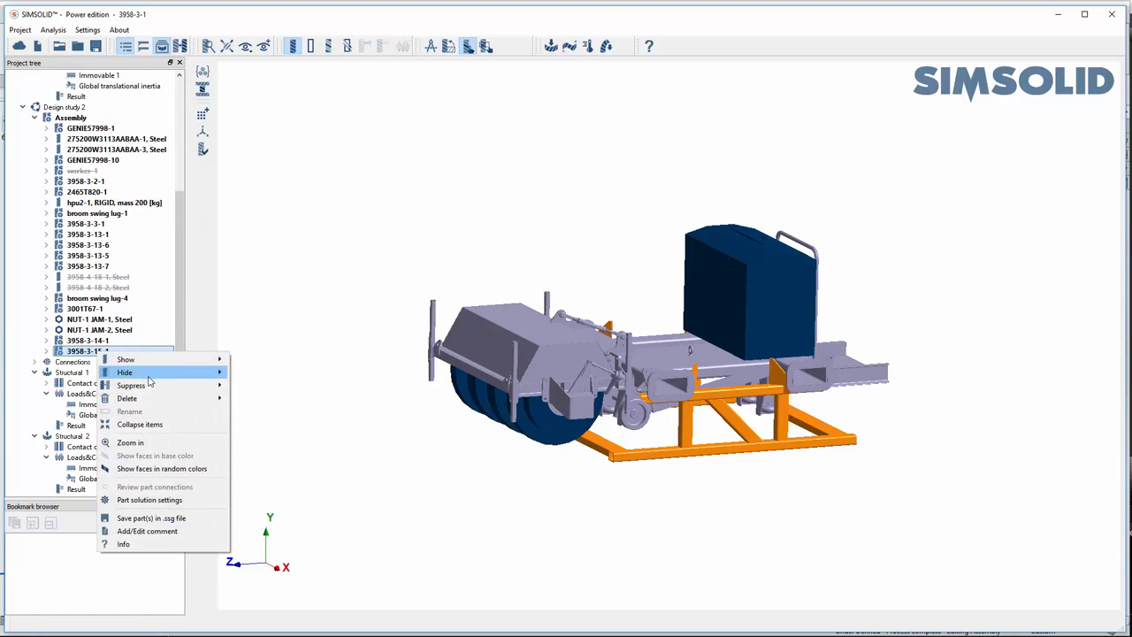
pyautogui.moveTo(150, 379)
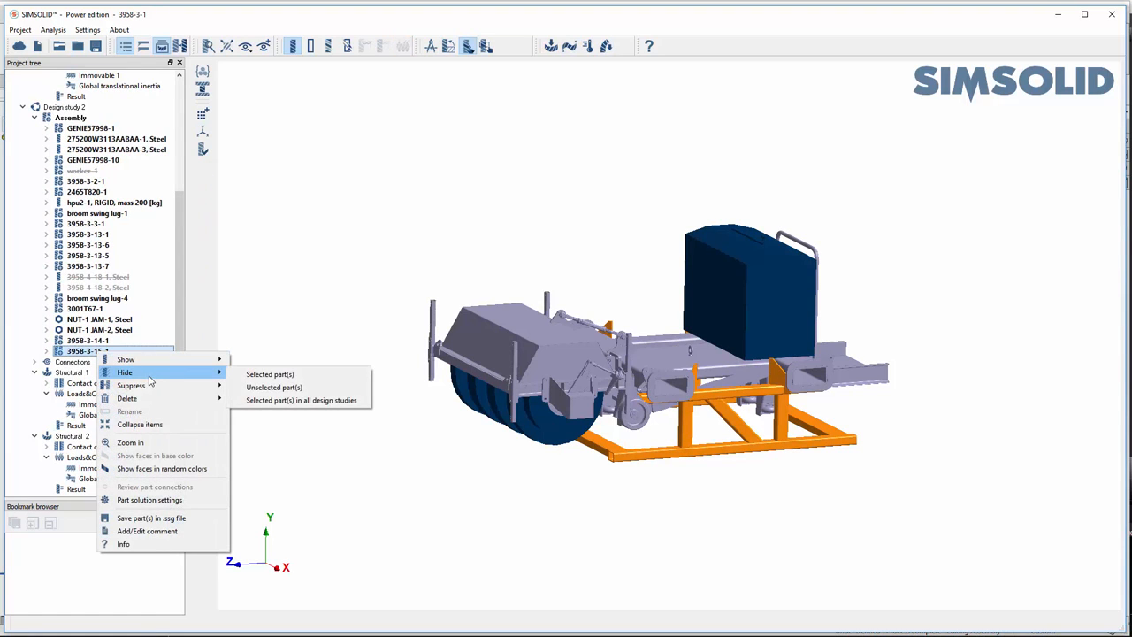
pyautogui.click(283, 387)
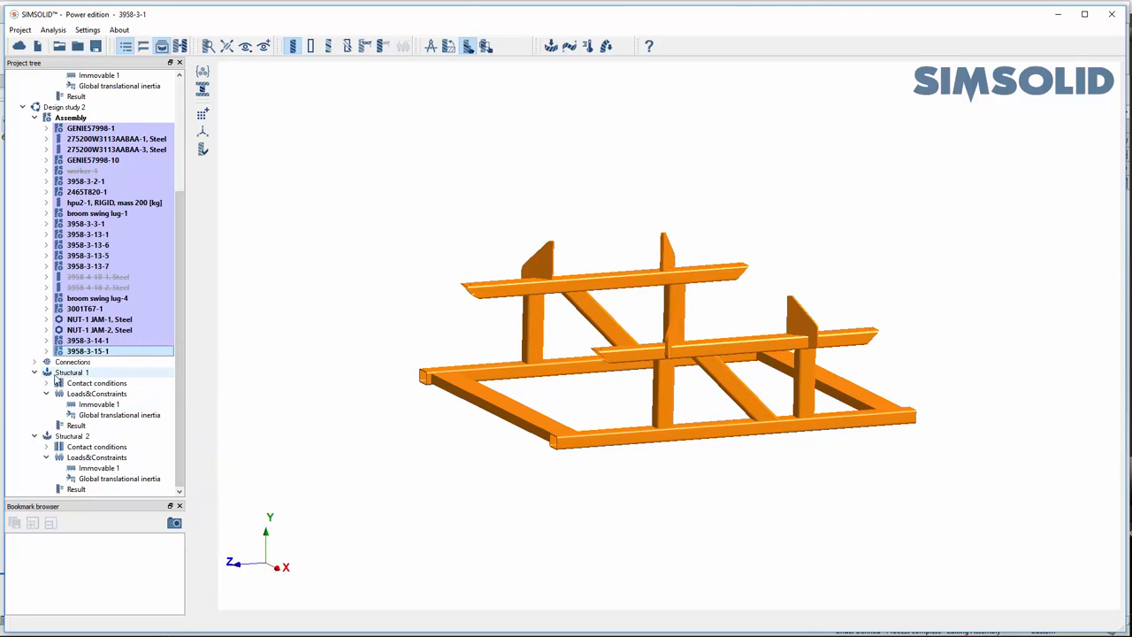
# - Isolate the base frame 3958-3-15-1 in the baseline design study by hiding its unselected parts, and clear the selection
pyautogui.moveTo(182, 265); pyautogui.dragTo(181, 149)
pyautogui.click(66, 119)
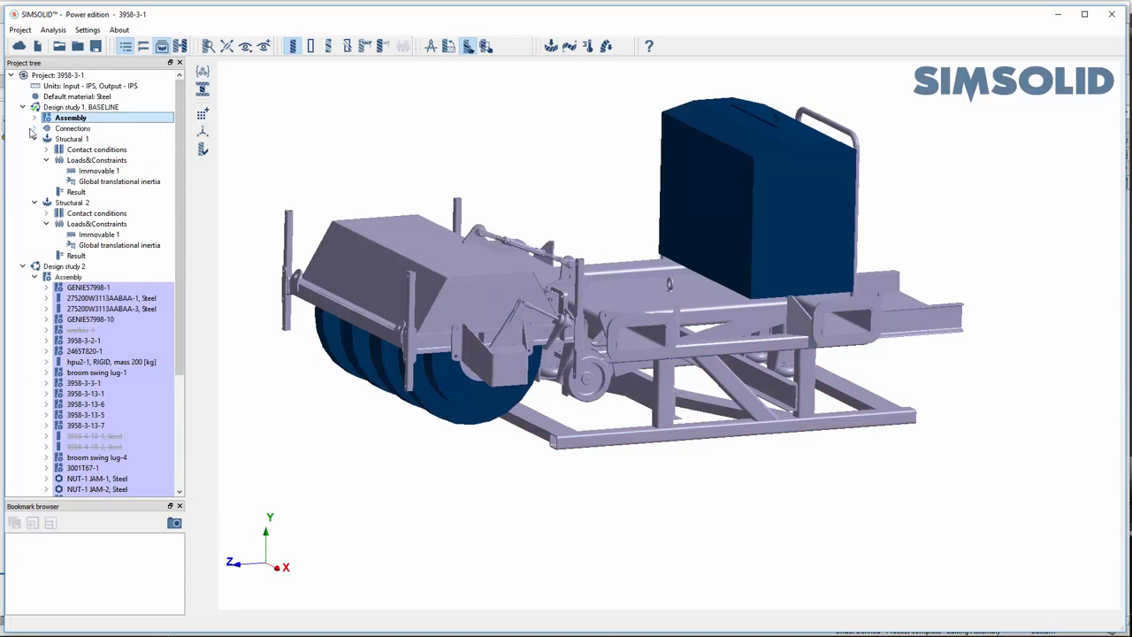
pyautogui.click(35, 118)
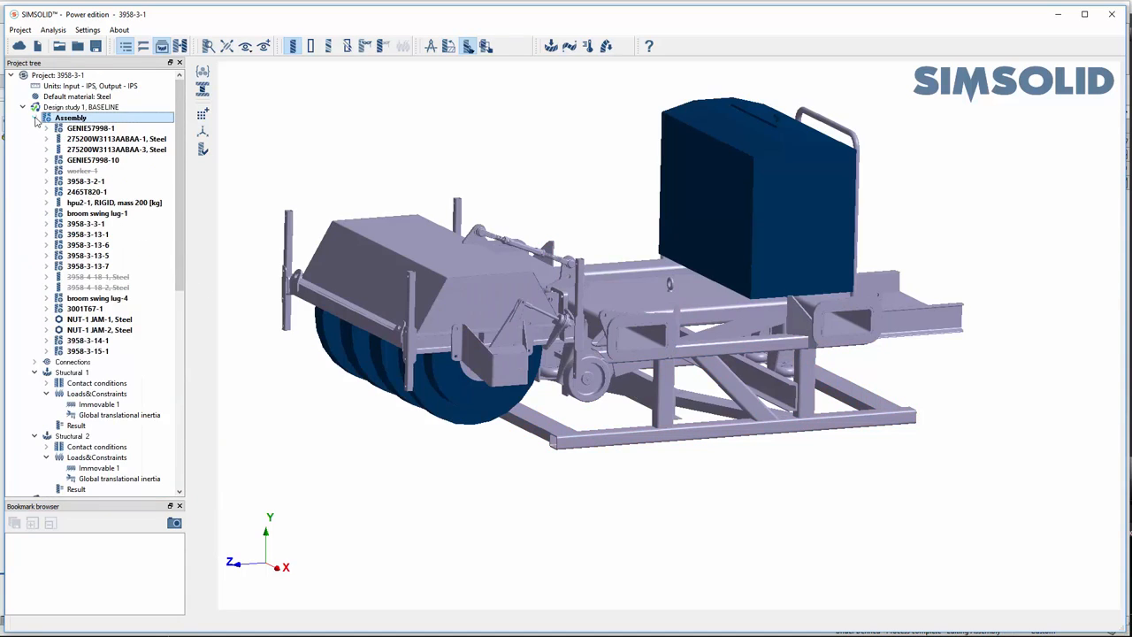
pyautogui.click(88, 351)
pyautogui.rightClick(104, 352)
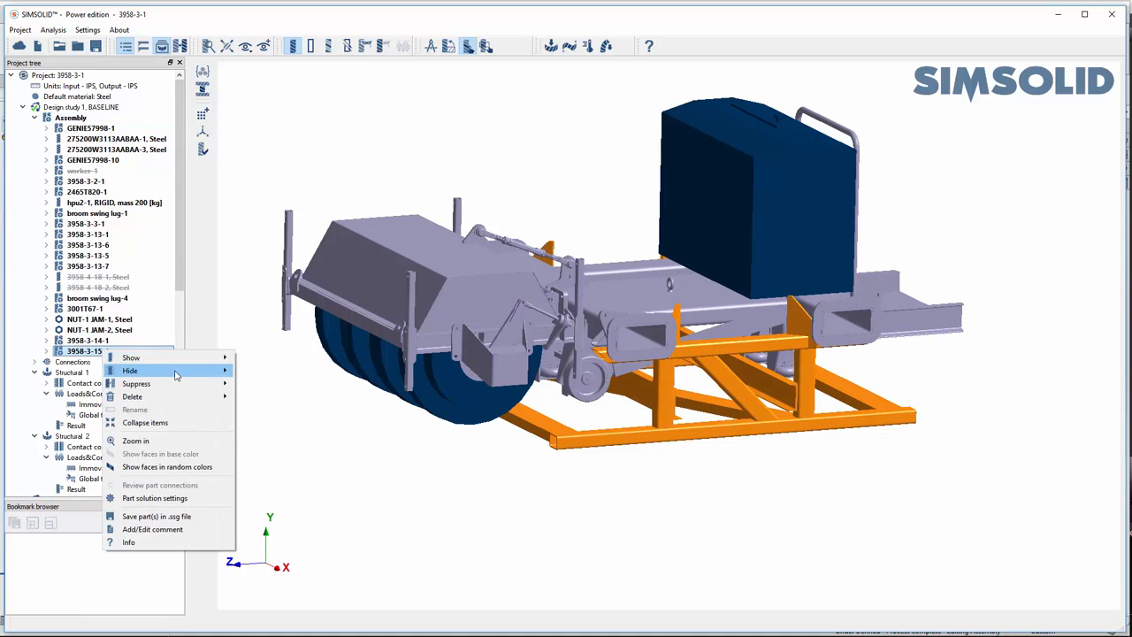
pyautogui.moveTo(177, 370)
pyautogui.click(301, 387)
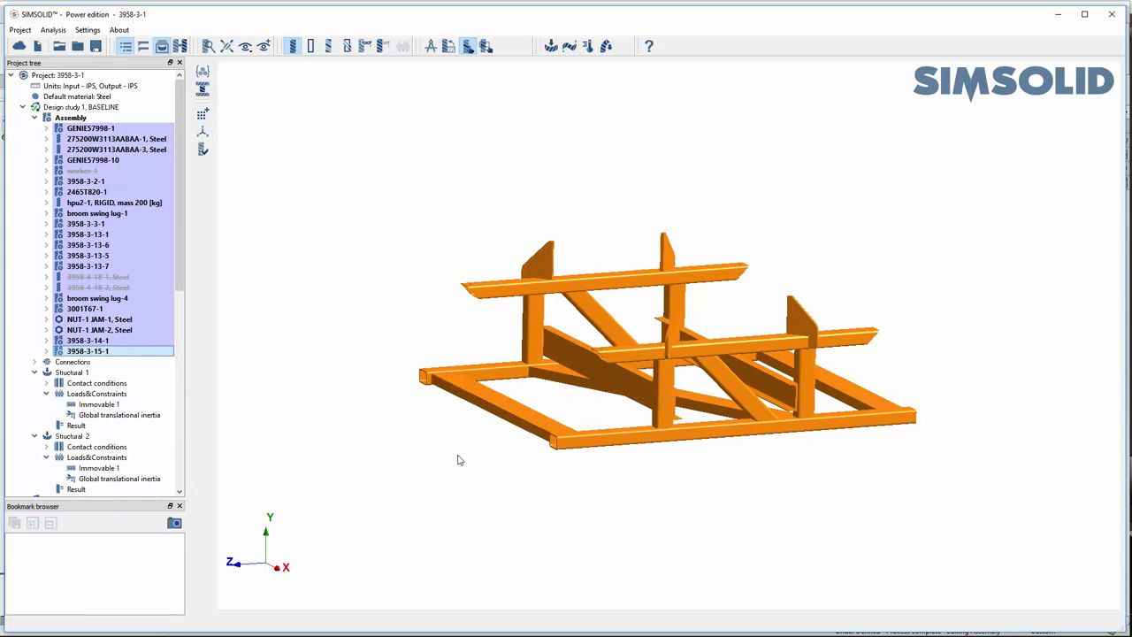
pyautogui.moveTo(406, 461); pyautogui.dragTo(423, 463)
pyautogui.click(354, 422)
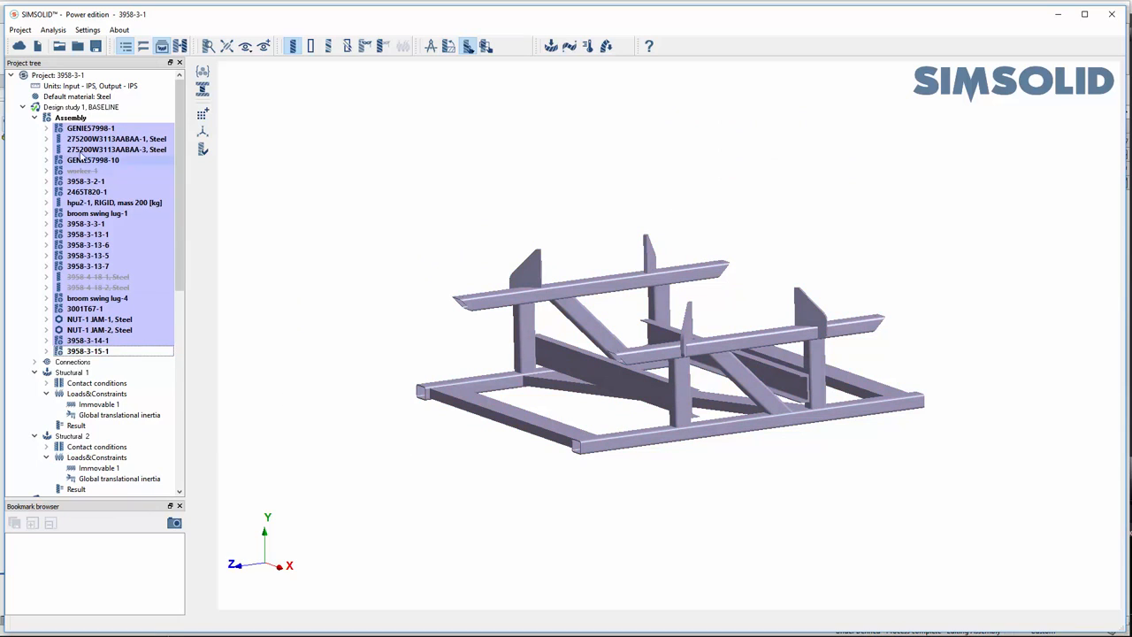
# - Collapse both assembly listings and plot the Von Mises stress of Structural 1 in Design study 2 on the isolated frame
pyautogui.click(34, 118)
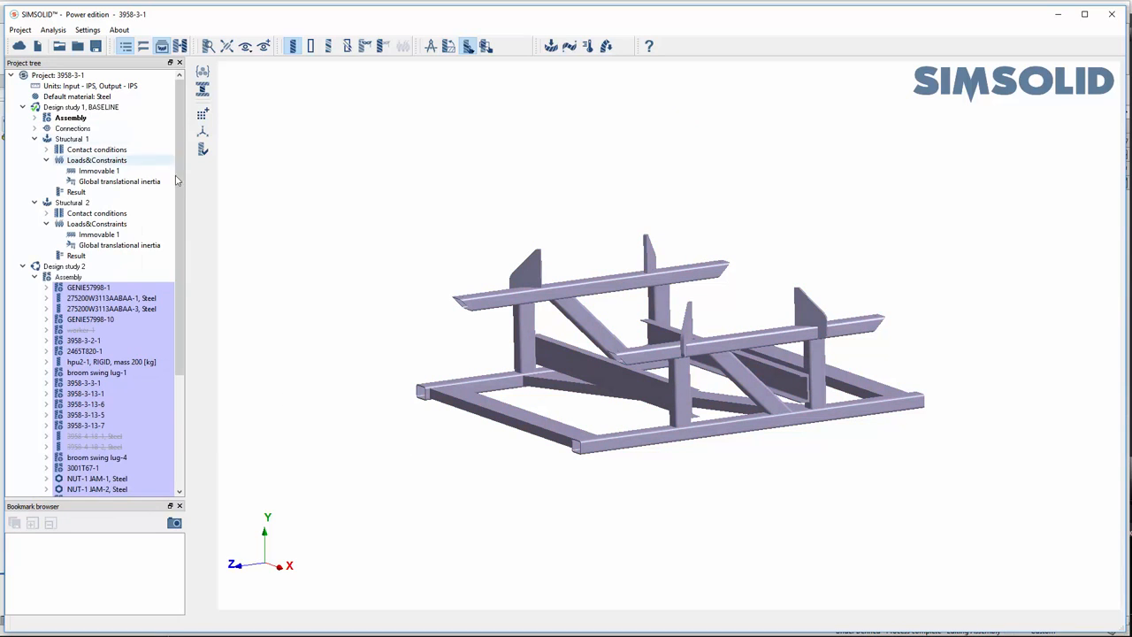
pyautogui.click(35, 277)
pyautogui.click(84, 351)
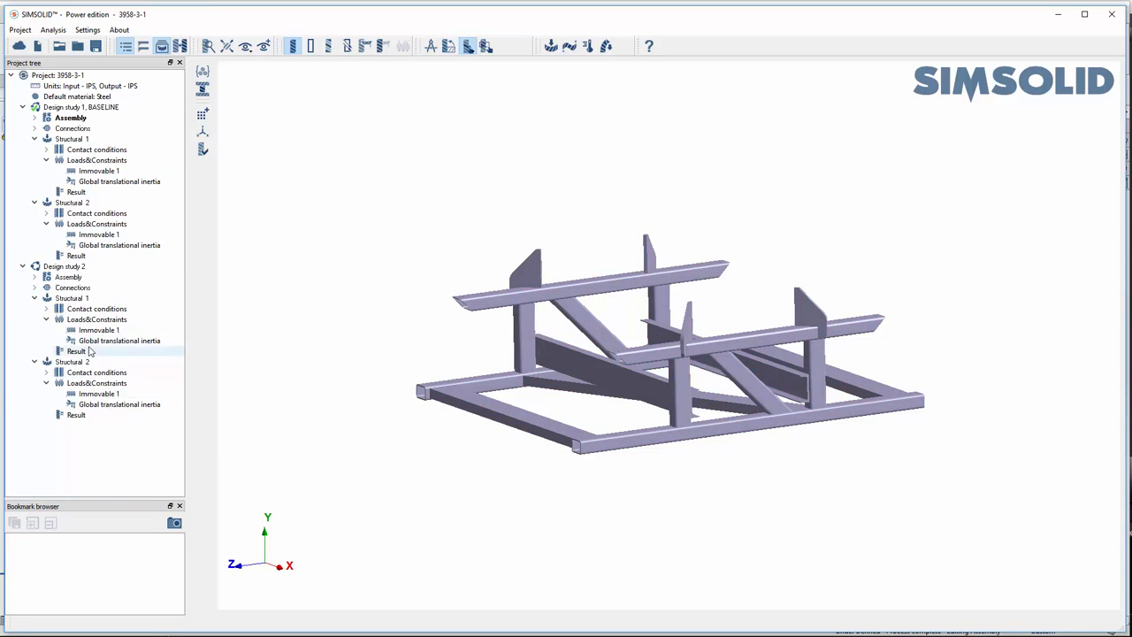
pyautogui.click(204, 391)
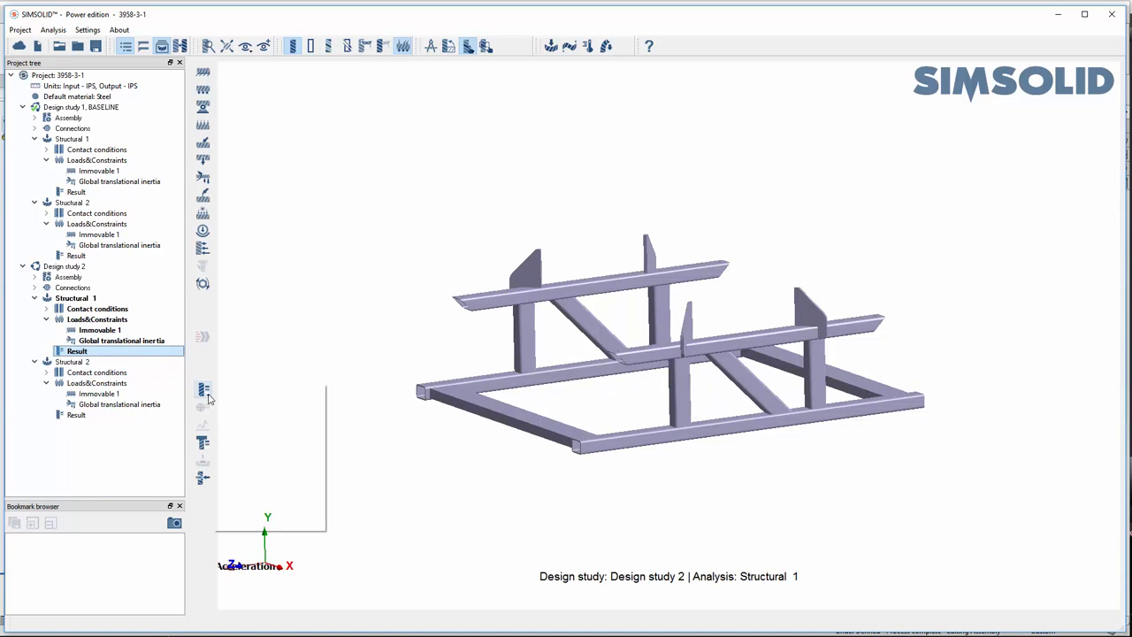
pyautogui.click(265, 408)
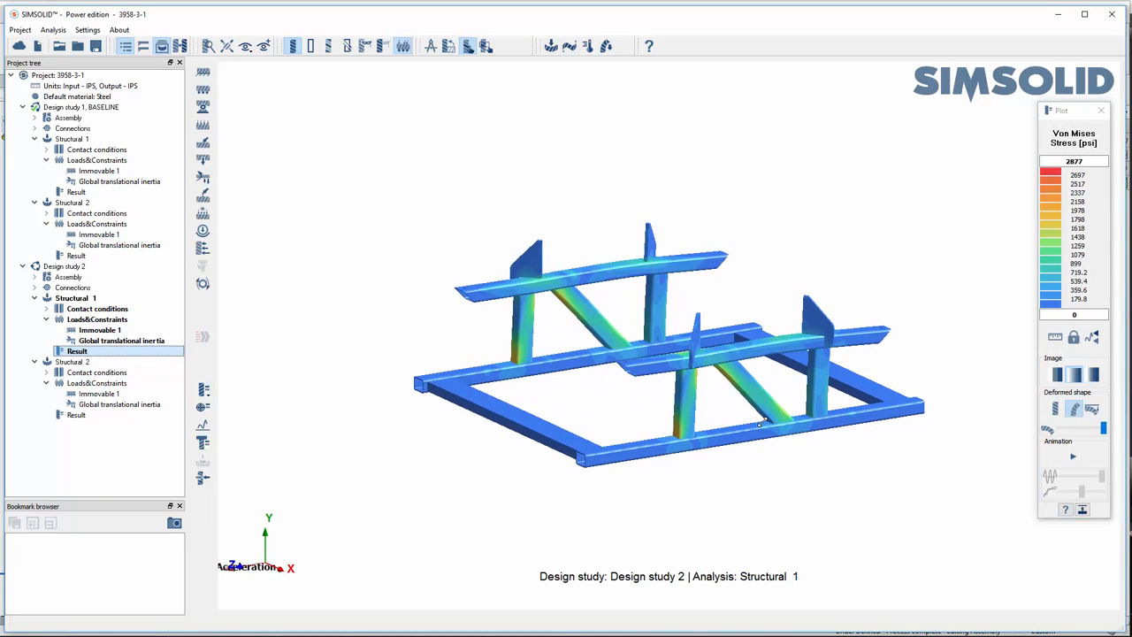
pyautogui.scroll(1, 689, 423)
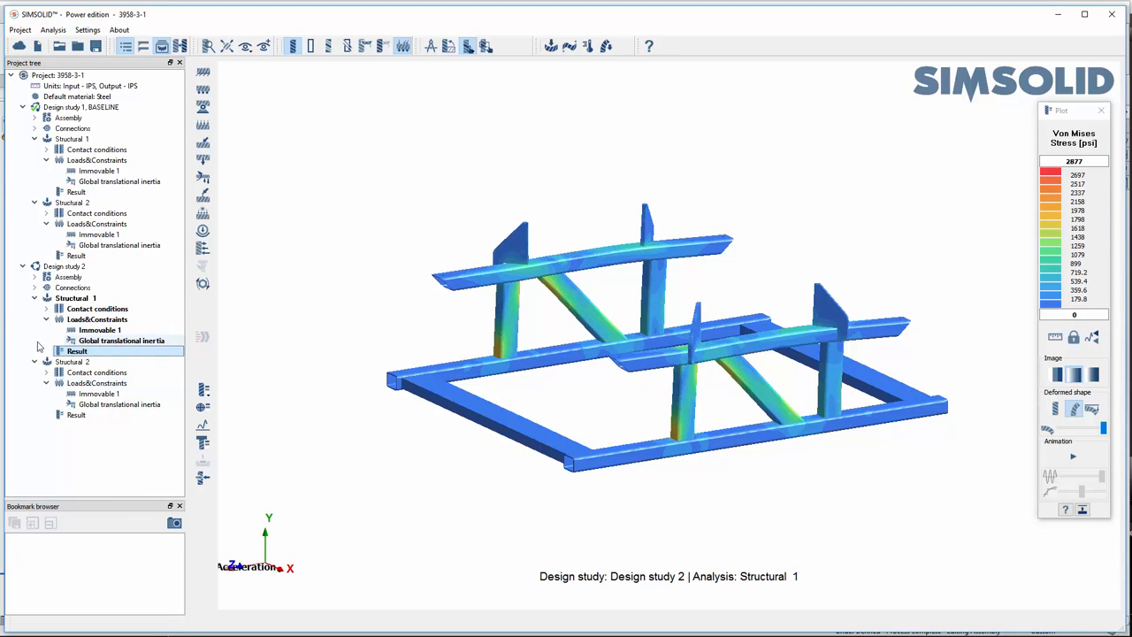
# - Compare the frame's Von Mises stress for Structural 2 between Design study 2 and the baseline
pyautogui.click(91, 384)
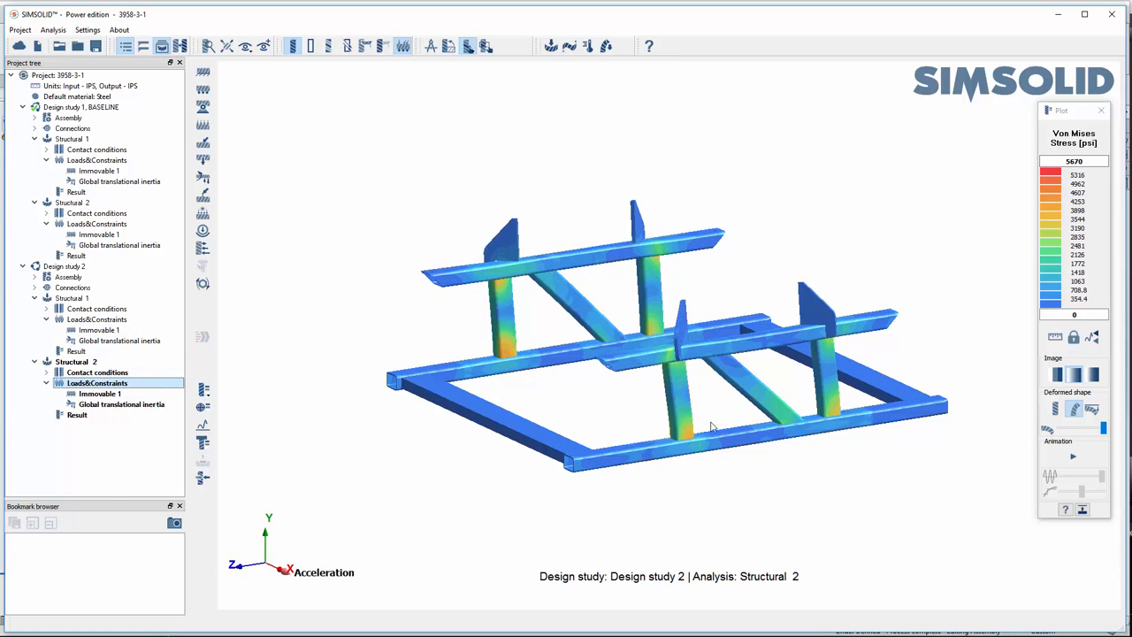
pyautogui.moveTo(704, 457); pyautogui.dragTo(488, 397)
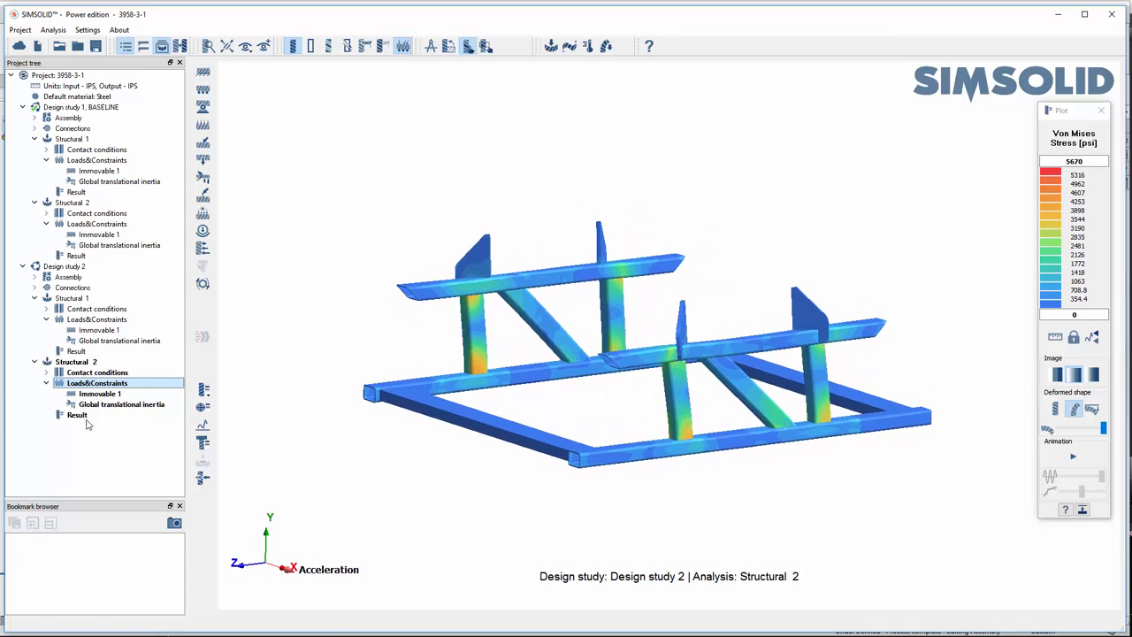
pyautogui.click(80, 223)
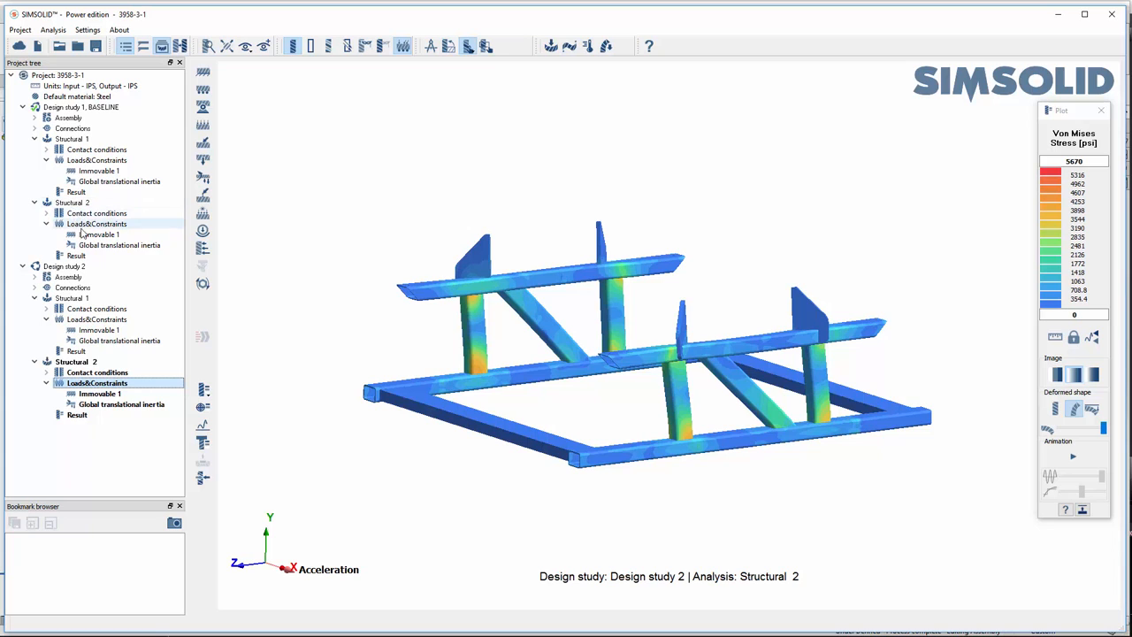
pyautogui.moveTo(620, 419); pyautogui.dragTo(625, 438, button='middle')
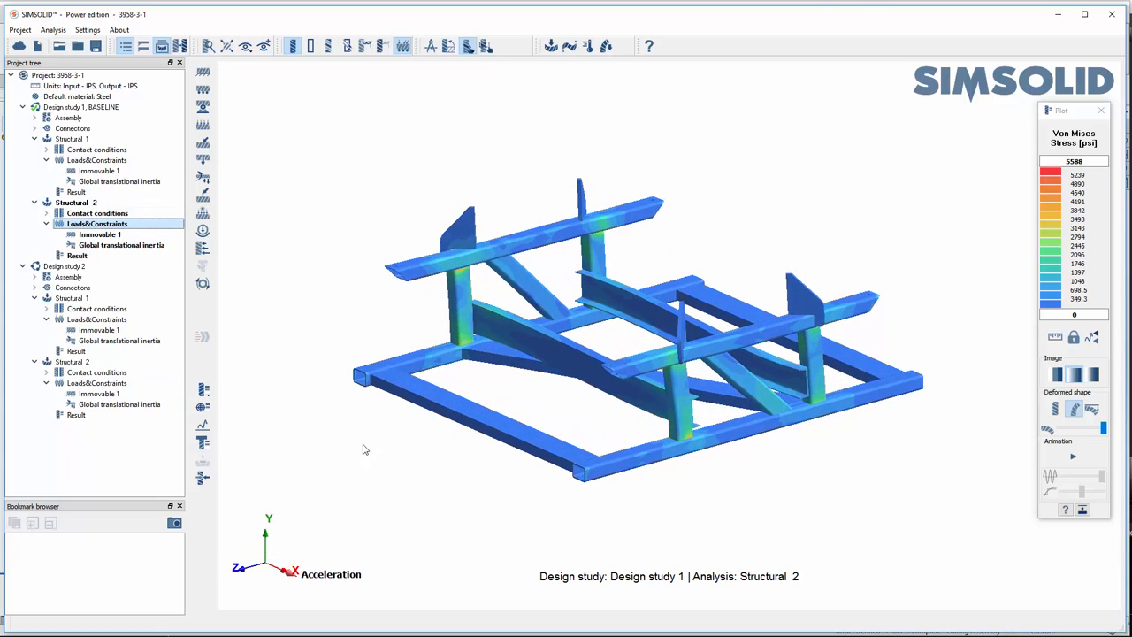
pyautogui.moveTo(326, 425); pyautogui.dragTo(332, 419, button='middle')
pyautogui.moveTo(703, 440); pyautogui.dragTo(710, 448, button='right')
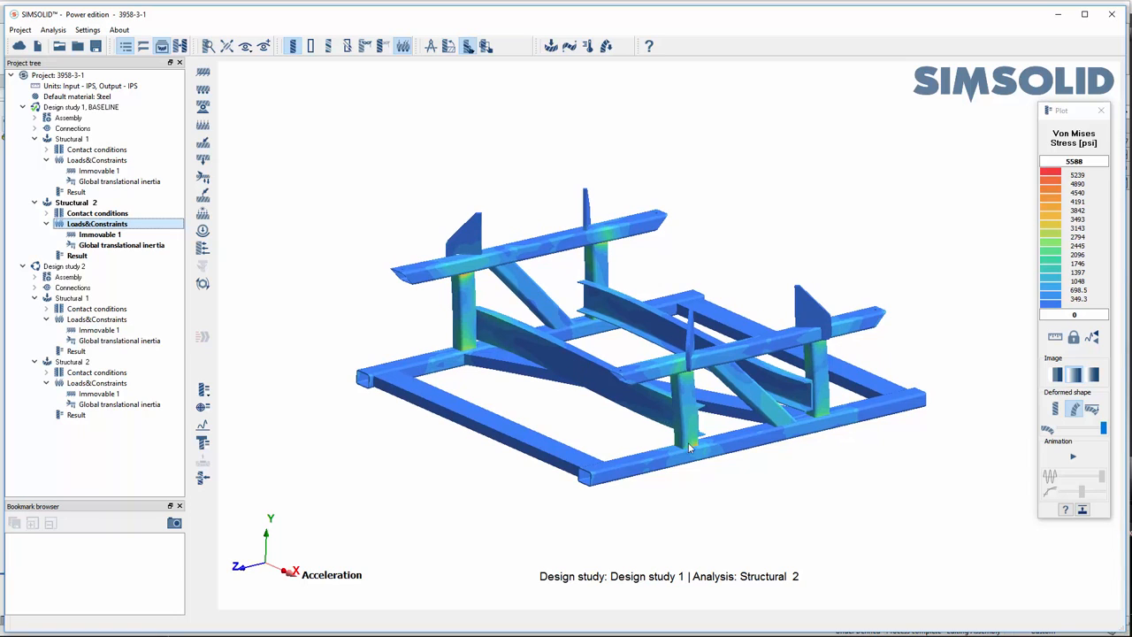
pyautogui.moveTo(693, 460); pyautogui.dragTo(690, 464, button='middle')
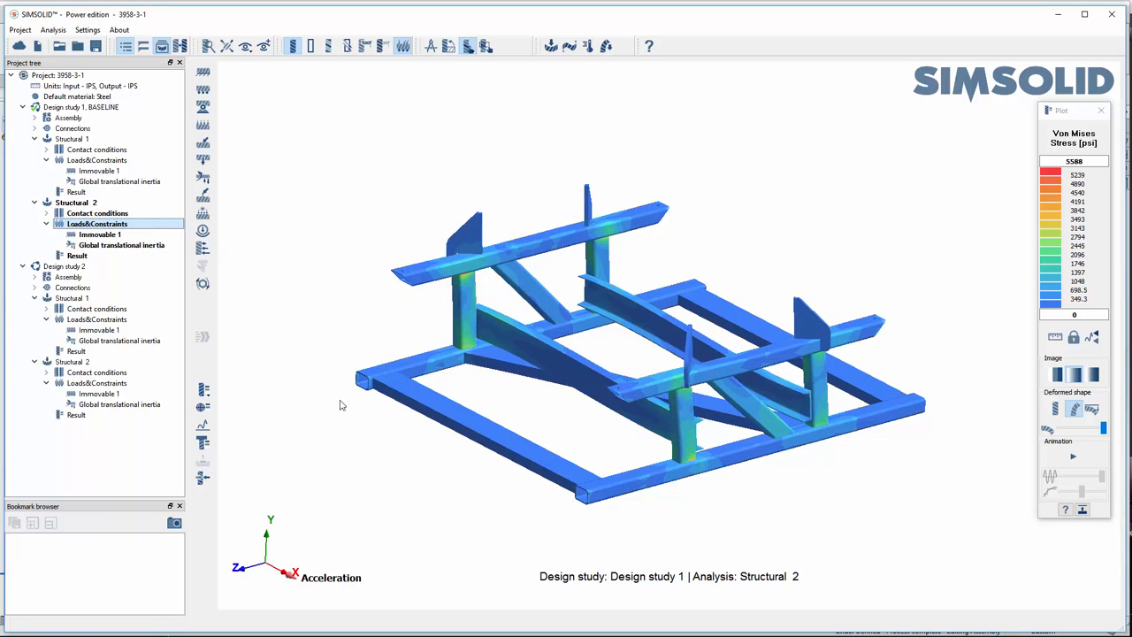
# - Return to the Structural 2 stress plot of Design study 2 for a final look, then close the plot
pyautogui.click(99, 404)
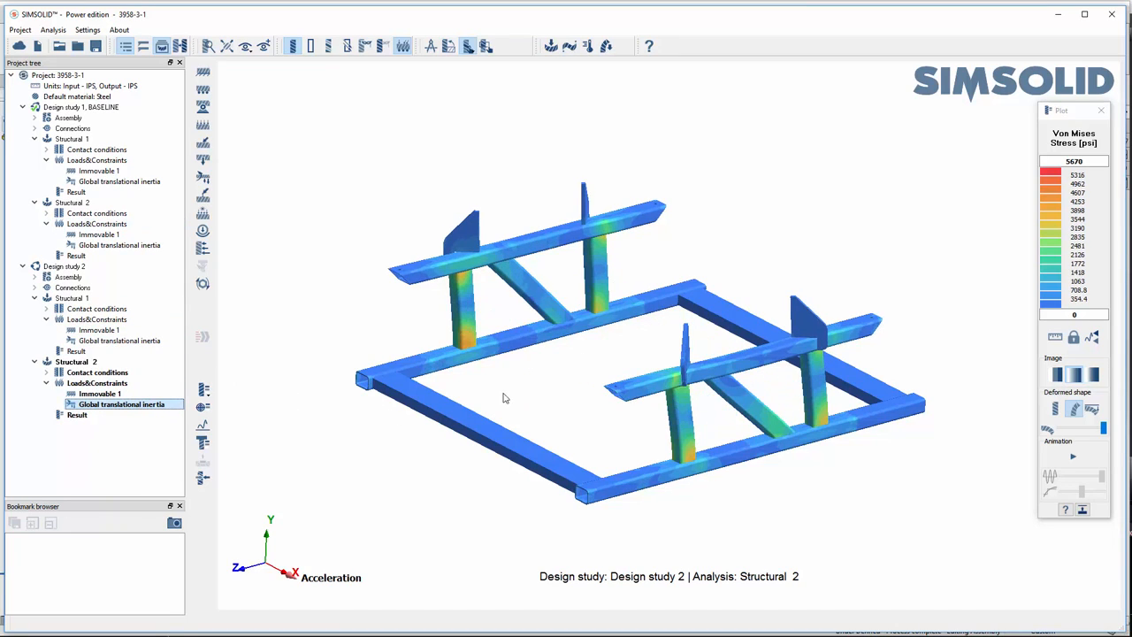
pyautogui.moveTo(504, 397); pyautogui.dragTo(509, 386, button='middle')
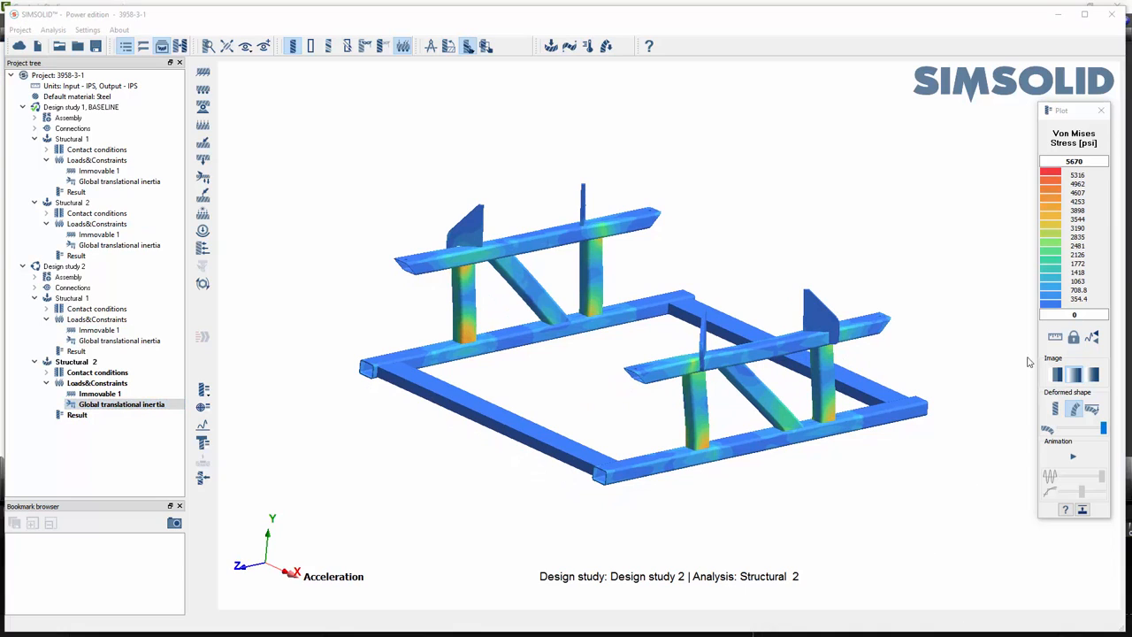
pyautogui.click(1102, 110)
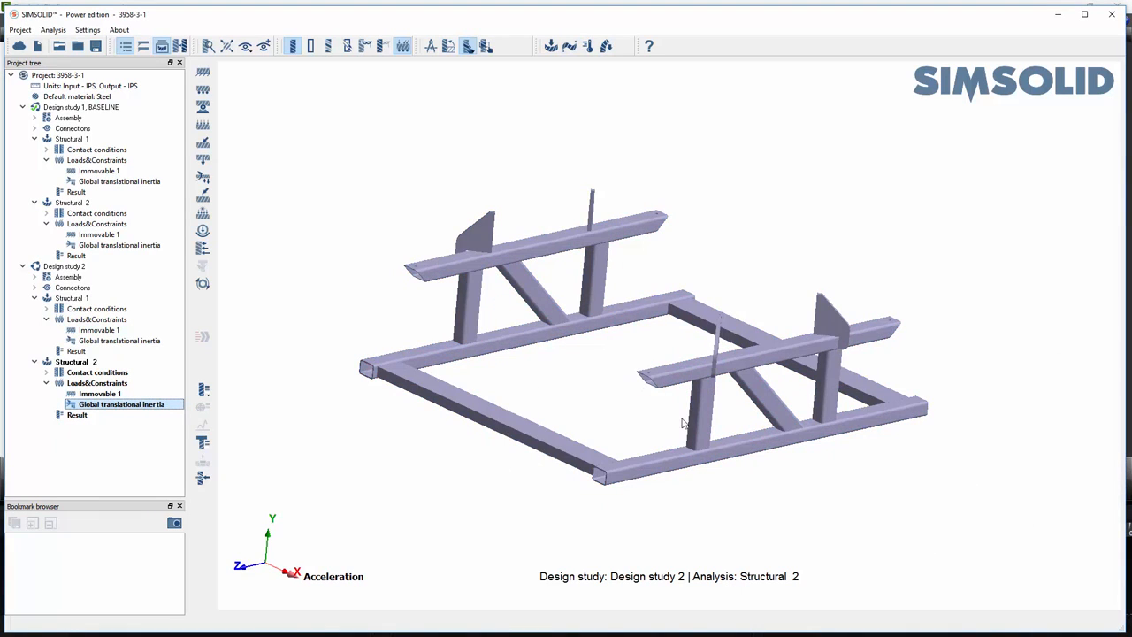
# - Show all hidden parts of Design study 2 and display the assembly's parts in different colors
pyautogui.moveTo(671, 359); pyautogui.dragTo(374, 331, button='middle')
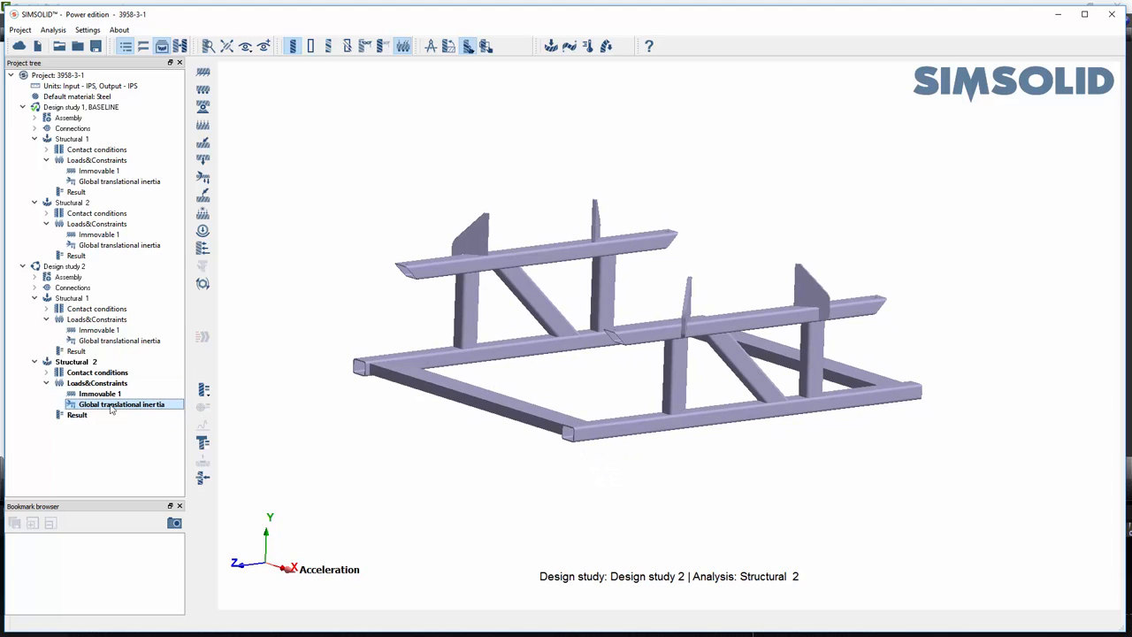
pyautogui.rightClick(265, 410)
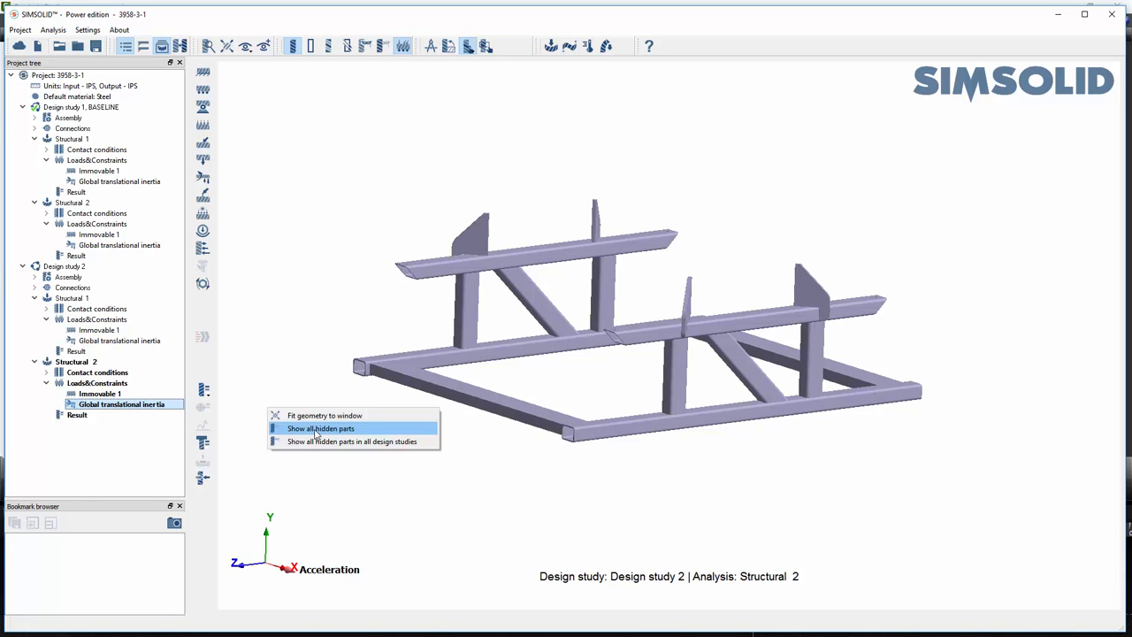
pyautogui.click(316, 429)
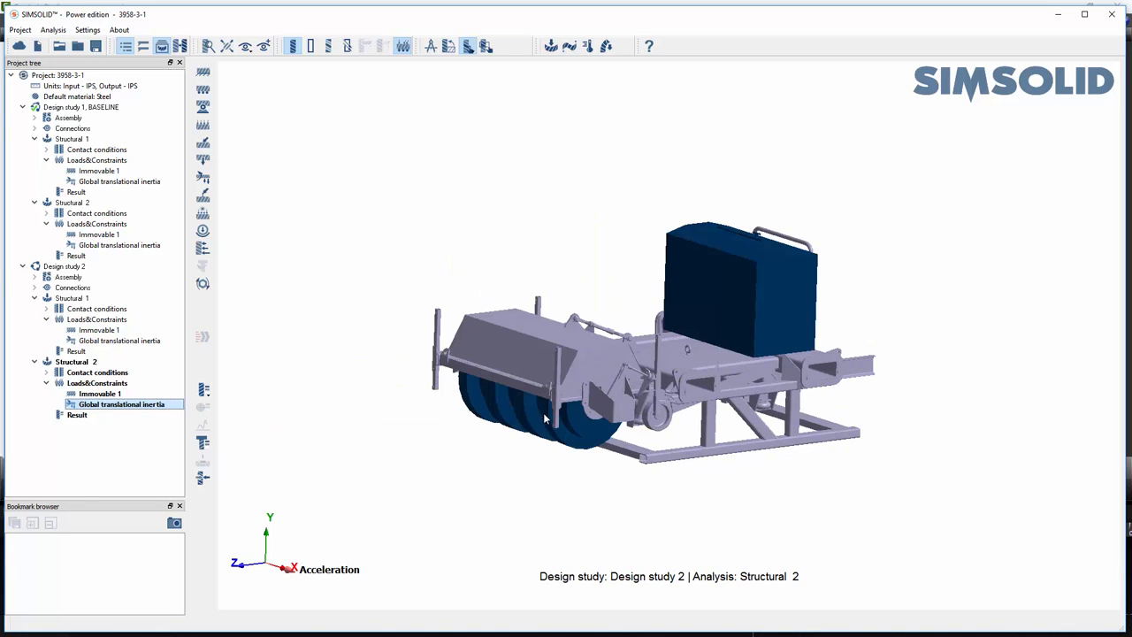
pyautogui.moveTo(313, 435); pyautogui.dragTo(508, 368)
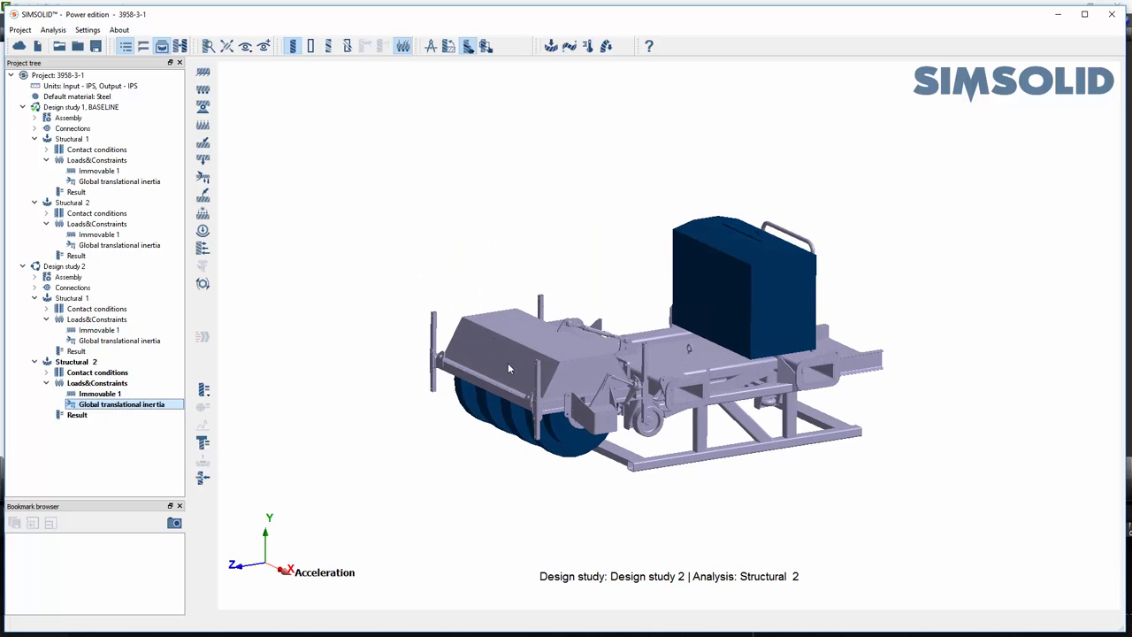
pyautogui.click(328, 46)
pyautogui.scroll(3, 646, 390)
pyautogui.moveTo(646, 390); pyautogui.dragTo(559, 368)
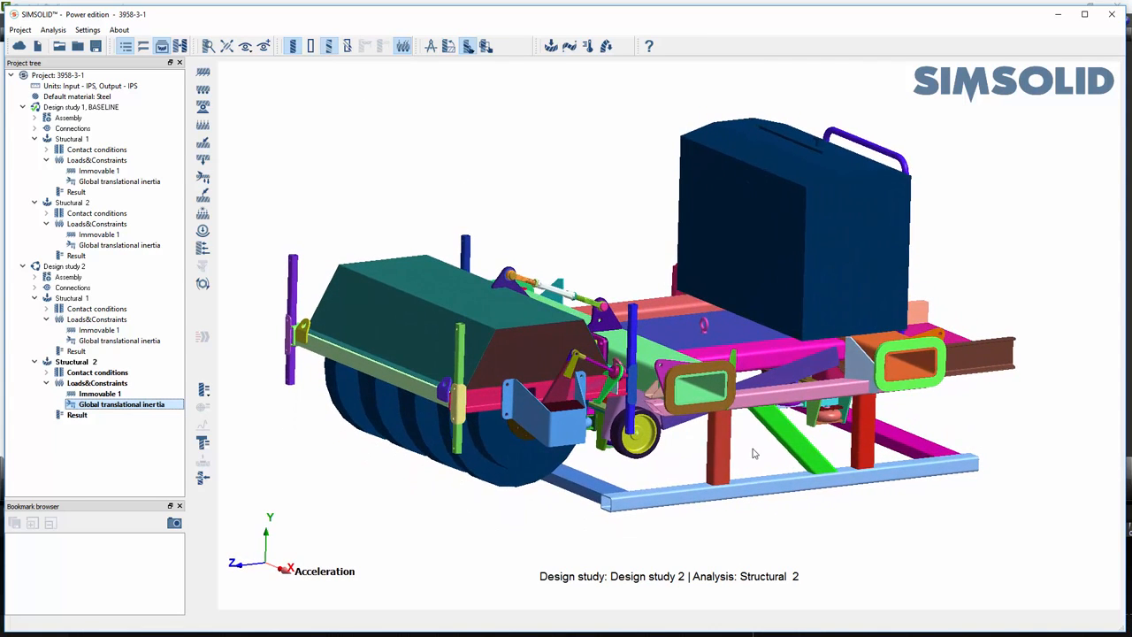
pyautogui.moveTo(754, 453); pyautogui.dragTo(750, 440)
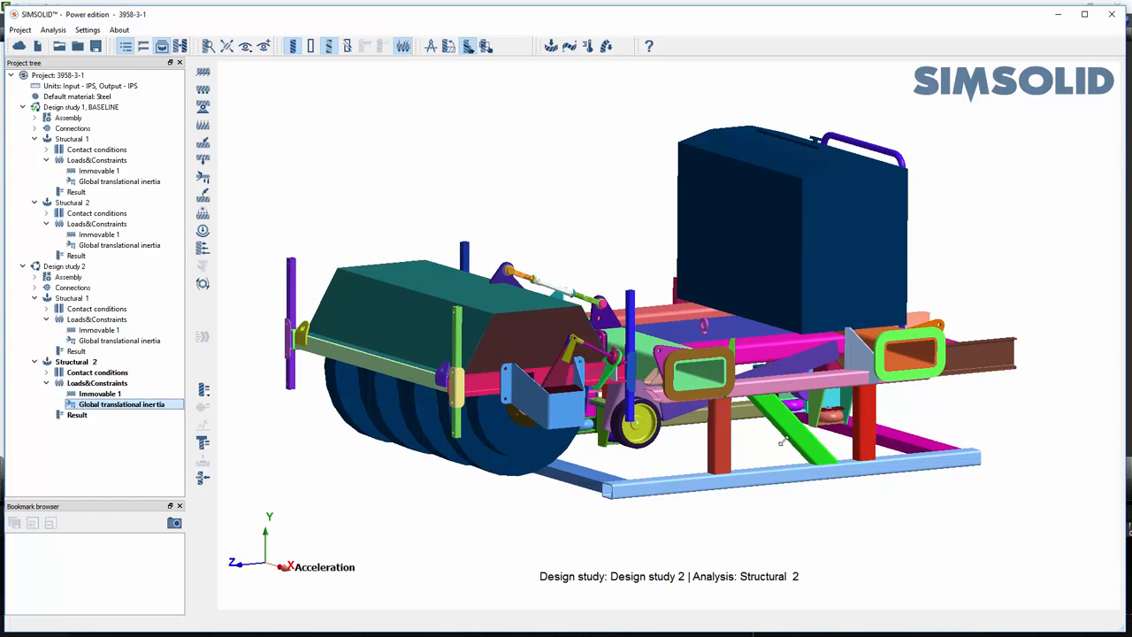
pyautogui.moveTo(783, 441); pyautogui.dragTo(782, 447)
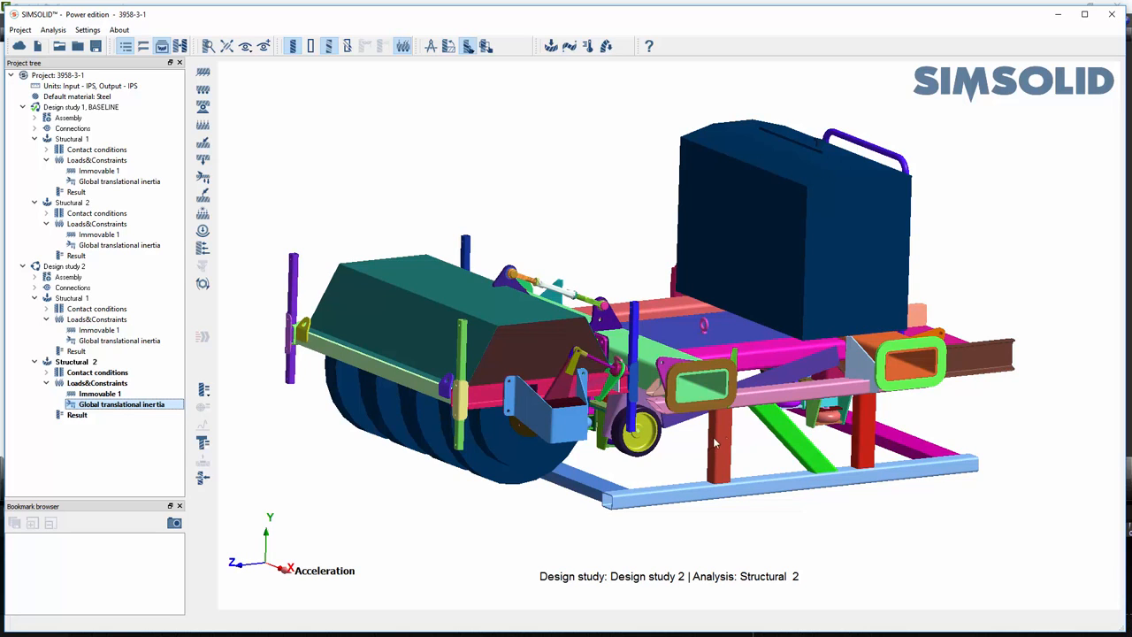
pyautogui.moveTo(738, 448); pyautogui.dragTo(733, 442)
pyautogui.moveTo(685, 438); pyautogui.dragTo(684, 437, button='right')
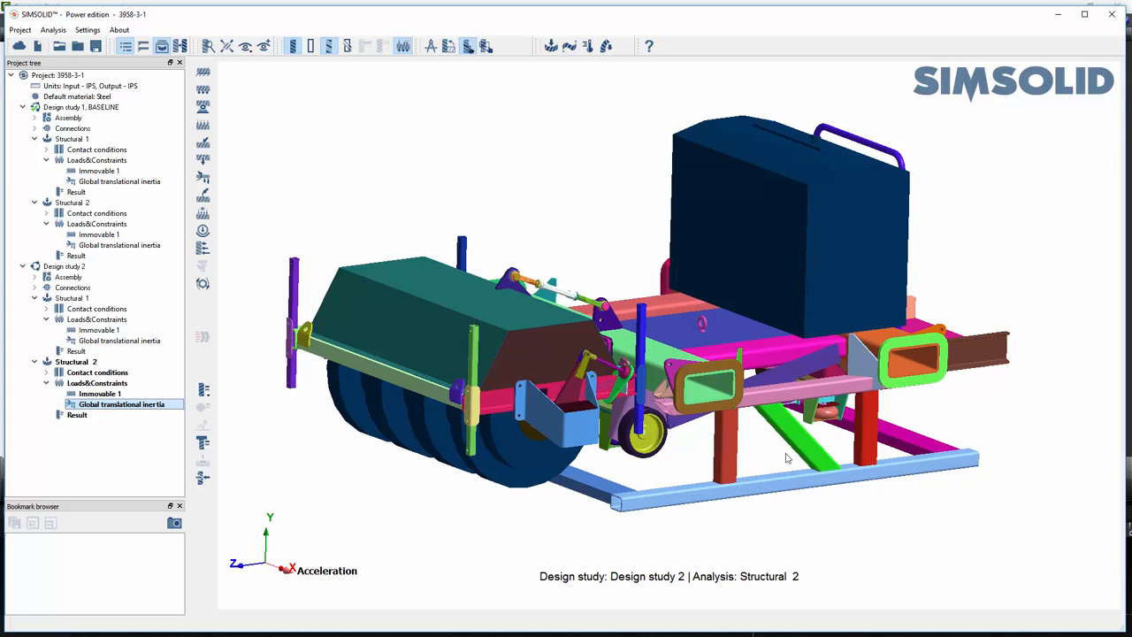
pyautogui.moveTo(806, 451); pyautogui.dragTo(810, 446)
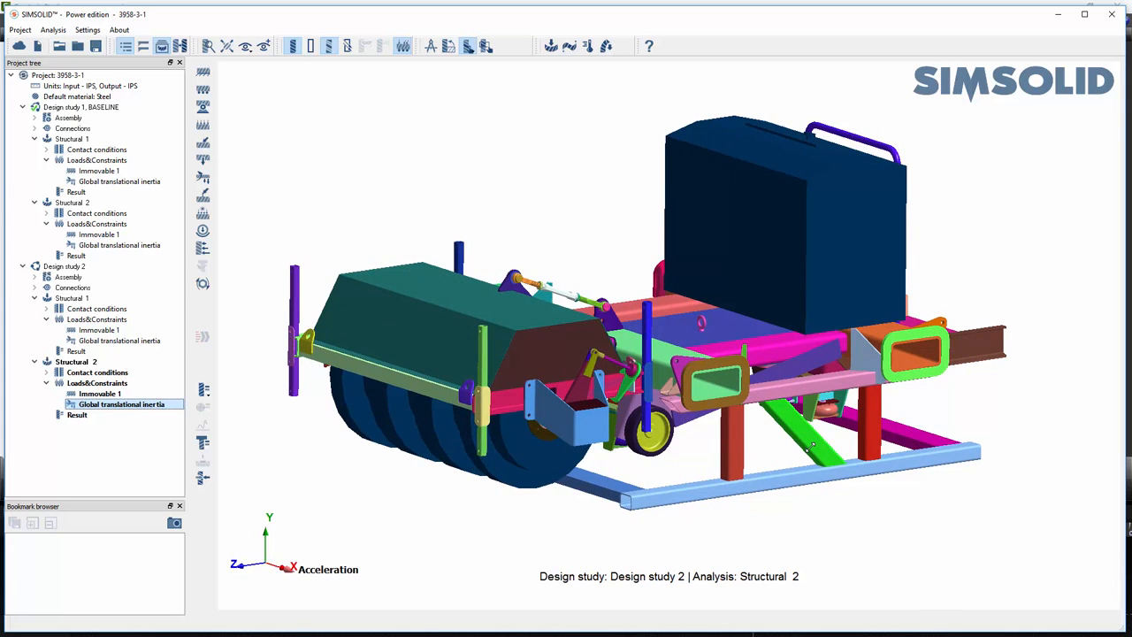